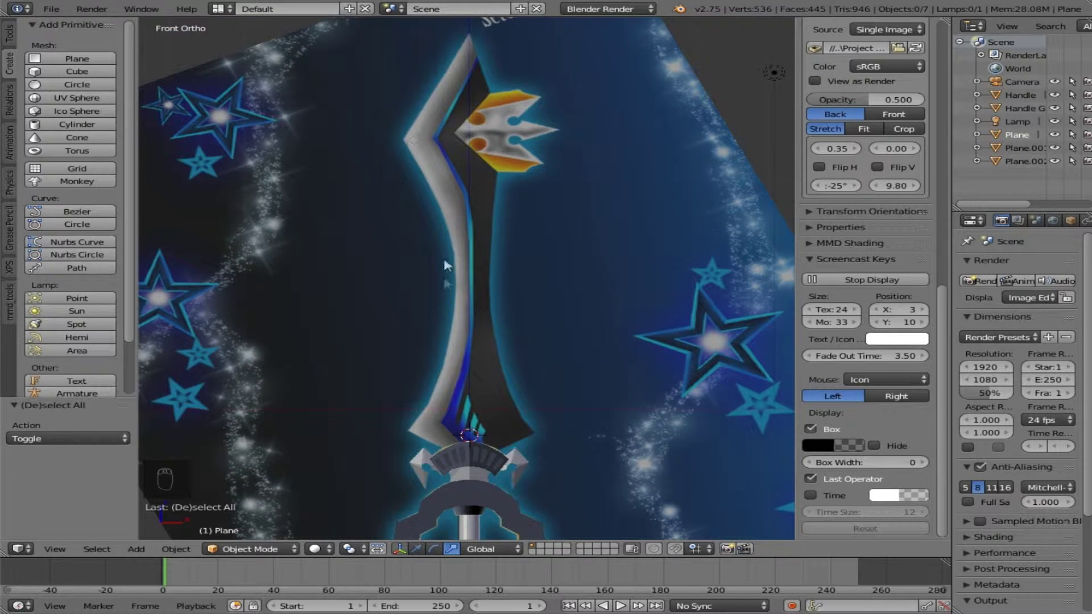
# Step: Place the 3D cursor at mid-blade and set its X and Y location to 0
pyautogui.scroll(2, 448, 402)
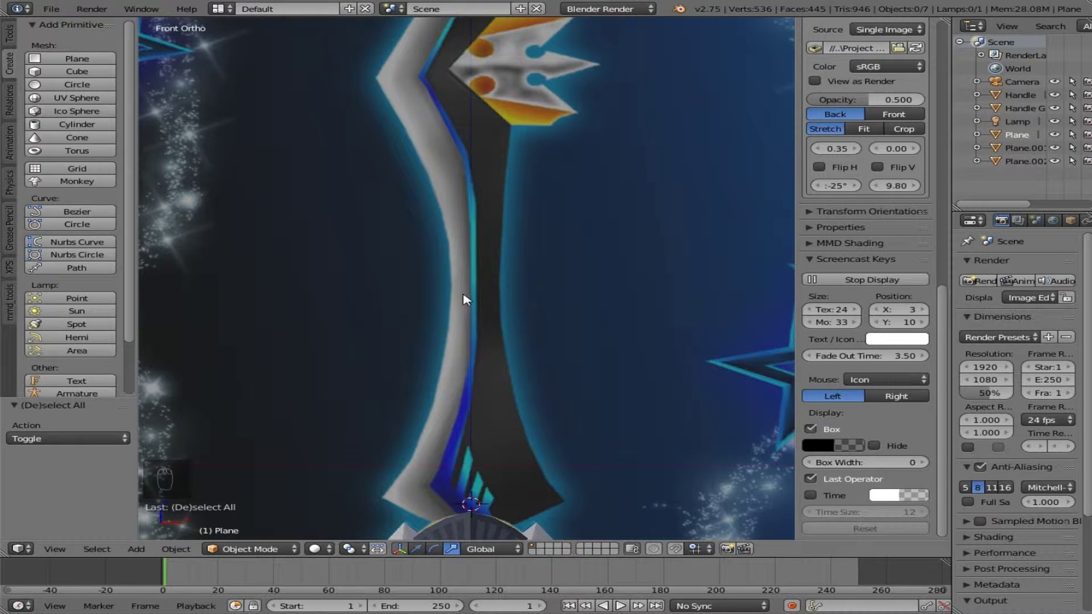
pyautogui.scroll(10, 876, 350)
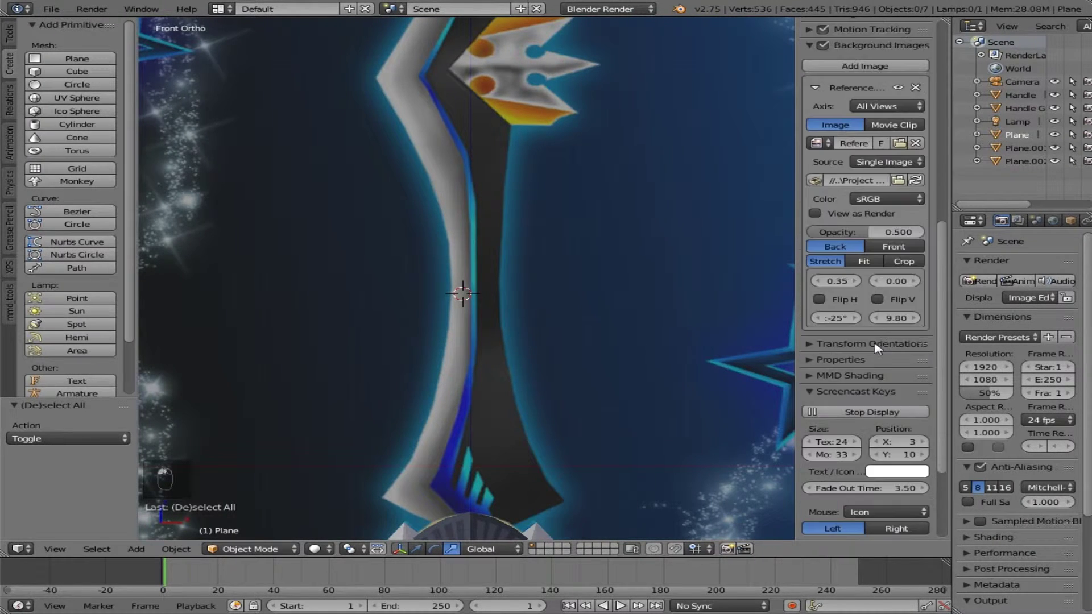
pyautogui.scroll(10, 875, 350)
pyautogui.click(872, 347)
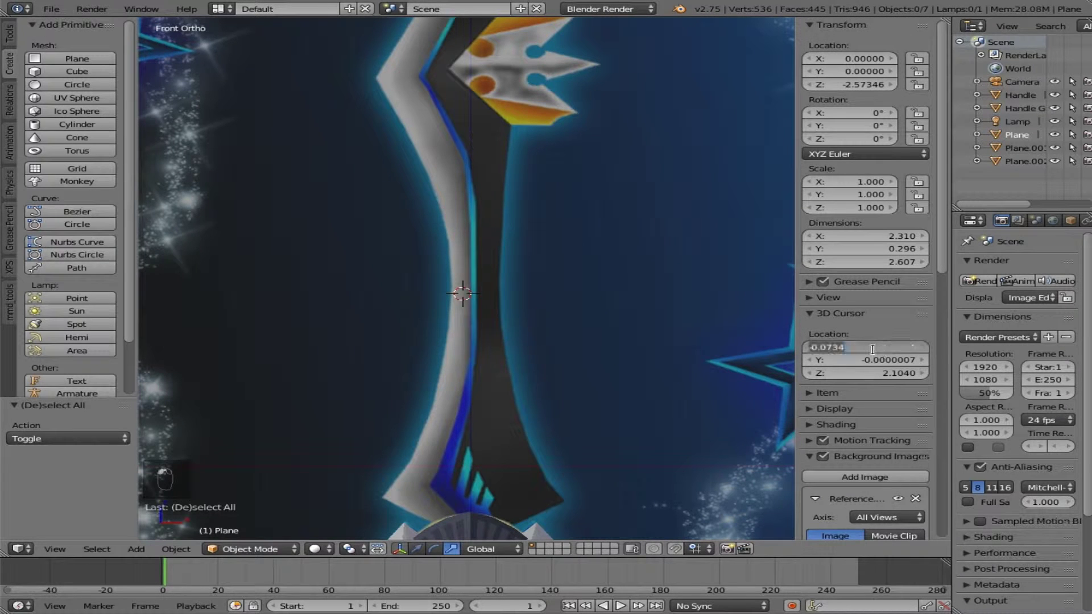
pyautogui.write('0')
pyautogui.press('Tab')
pyautogui.write('0')
pyautogui.press('Return')
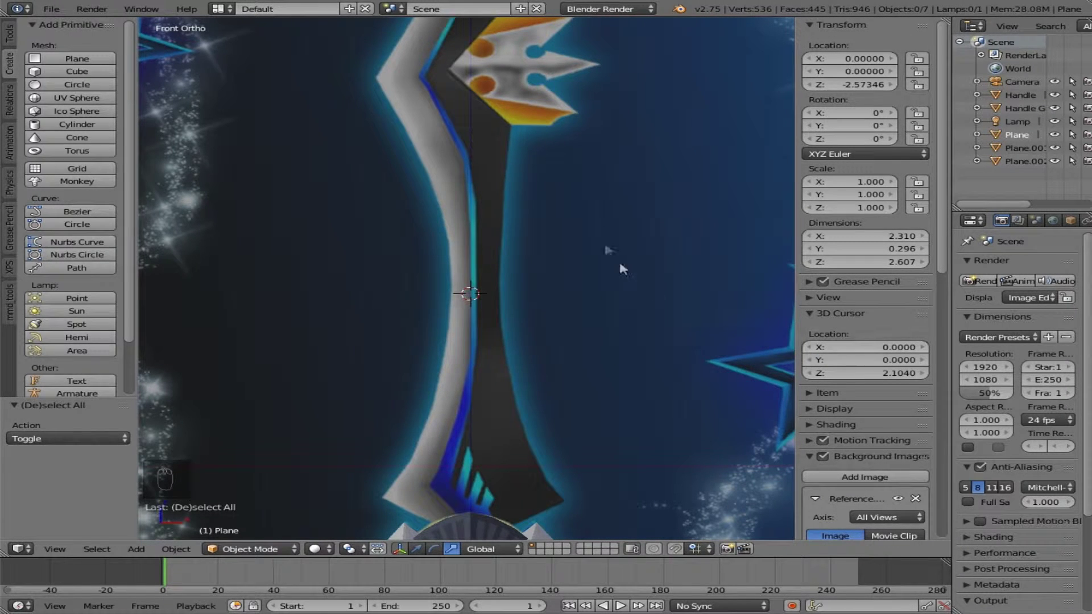
# Step: Add a plane at the 3D cursor and delete all its vertices in Edit Mode to leave an empty mesh
pyautogui.click(68, 58)
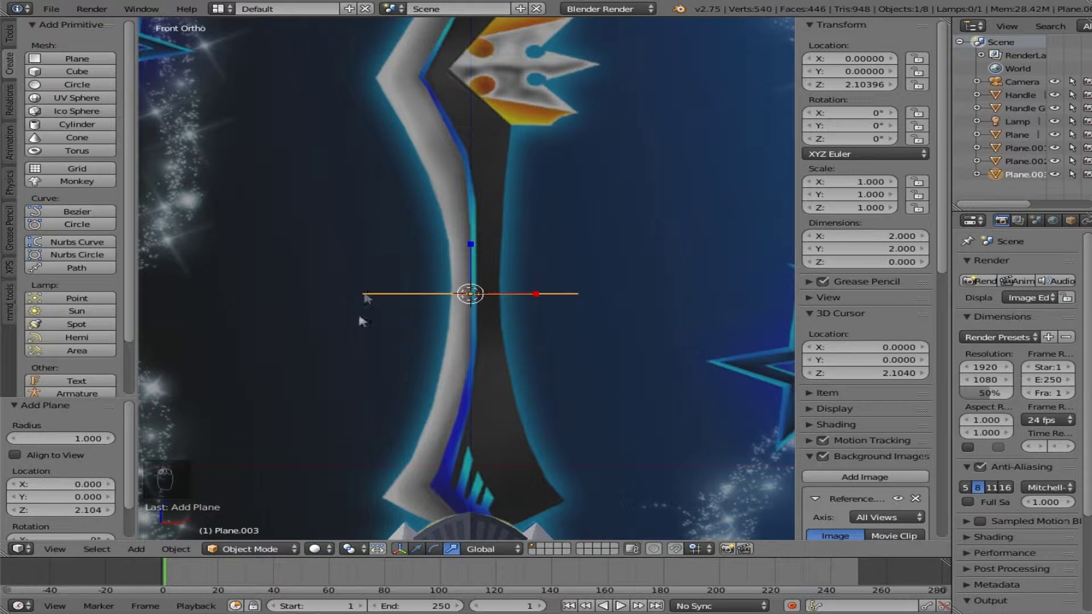
pyautogui.press('Tab')
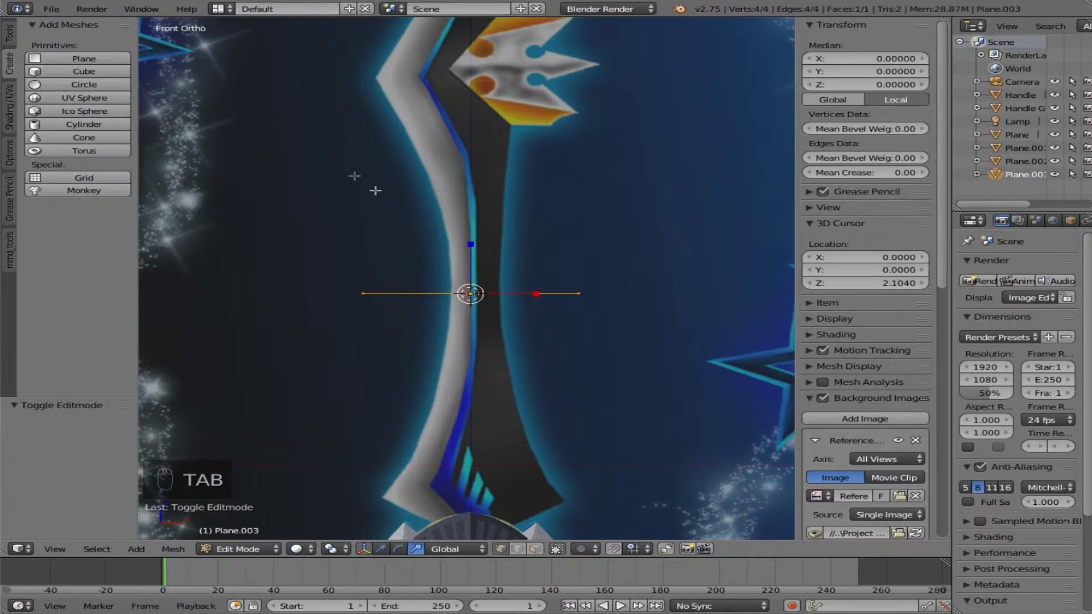
pyautogui.press('x')
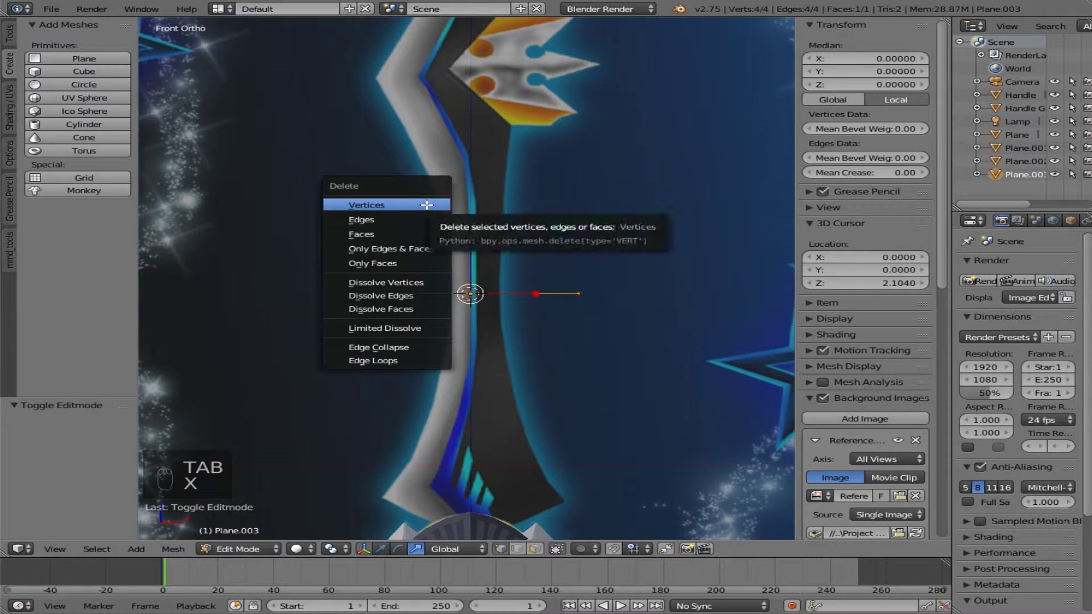
pyautogui.click(427, 205)
# Step: Hide all scene objects except the new empty mesh so the reference image at the blade's base is unobstructed
pyautogui.keyDown('shift'); pyautogui.scroll(-14, 481, 330); pyautogui.keyUp('shift')
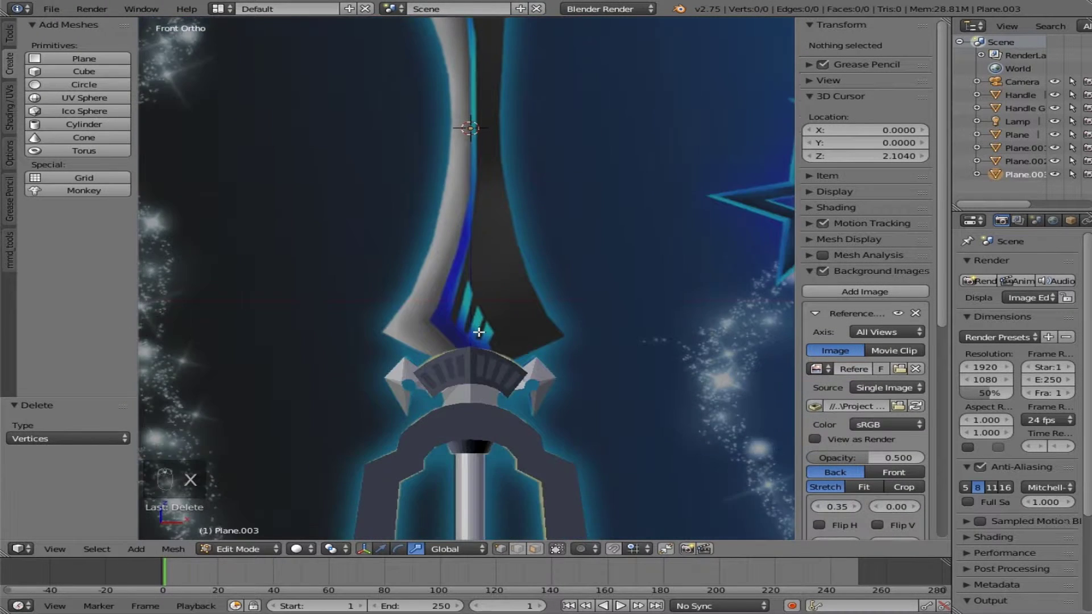
pyautogui.scroll(4, 480, 331)
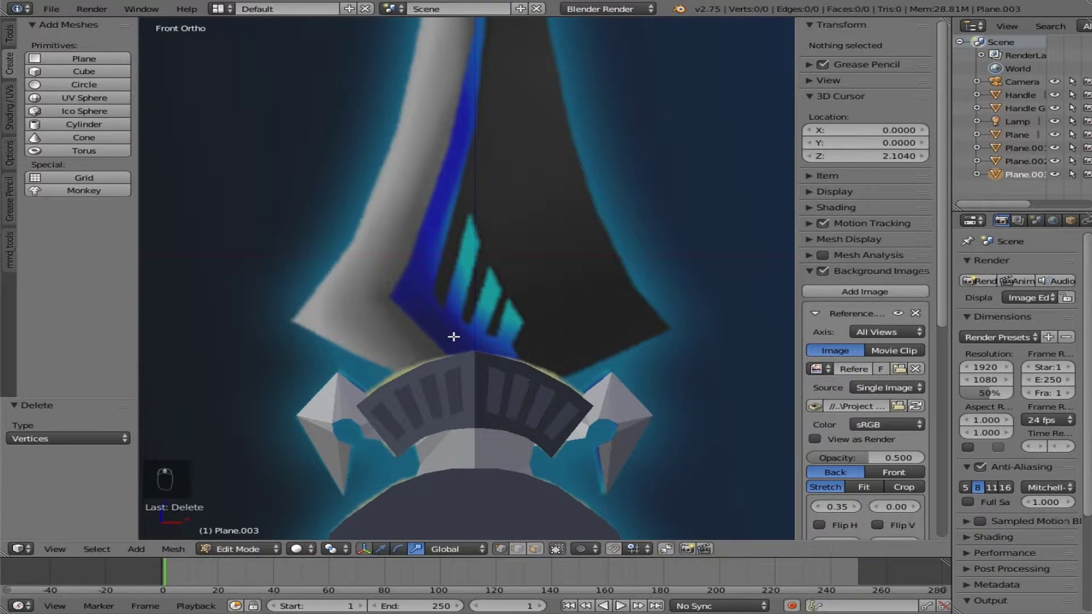
pyautogui.moveTo(1053, 165); pyautogui.dragTo(1055, 81)
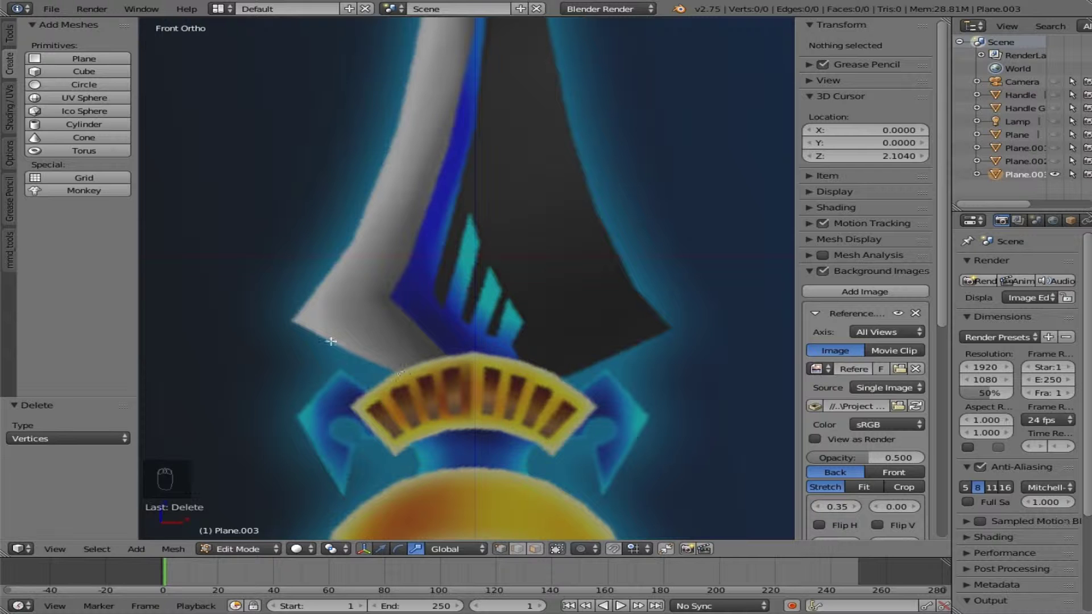
# Step: Place the first vertex at the top centre of the guard's arc, set its X to 0, and turn off the transform manipulator
pyautogui.keyDown('ctrl'); pyautogui.click(472, 360); pyautogui.keyUp('ctrl')
pyautogui.click(895, 56)
pyautogui.write('0')
pyautogui.press('Return')
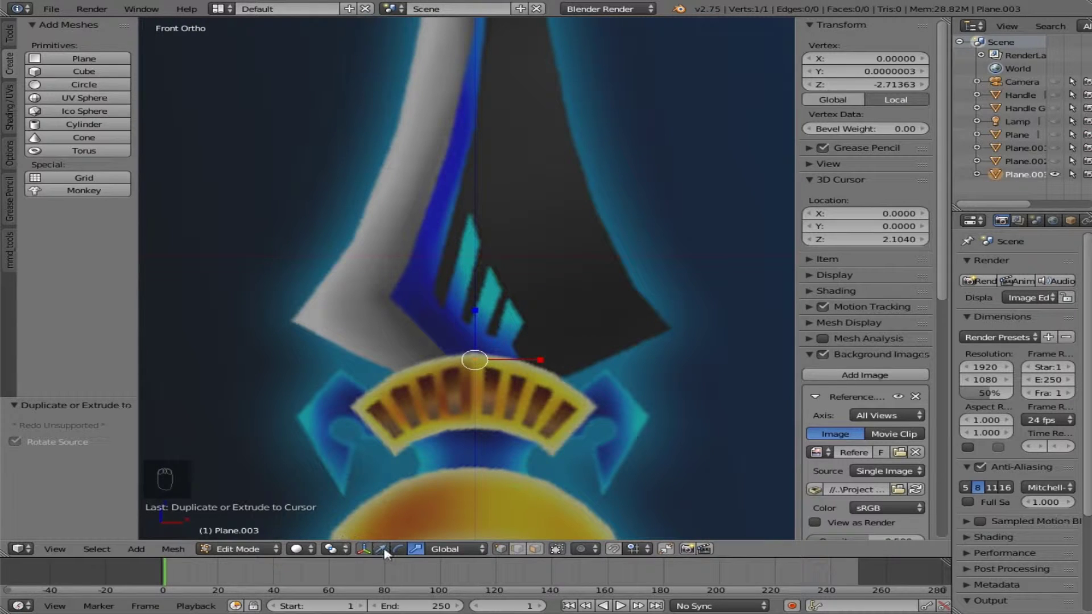
pyautogui.click(364, 549)
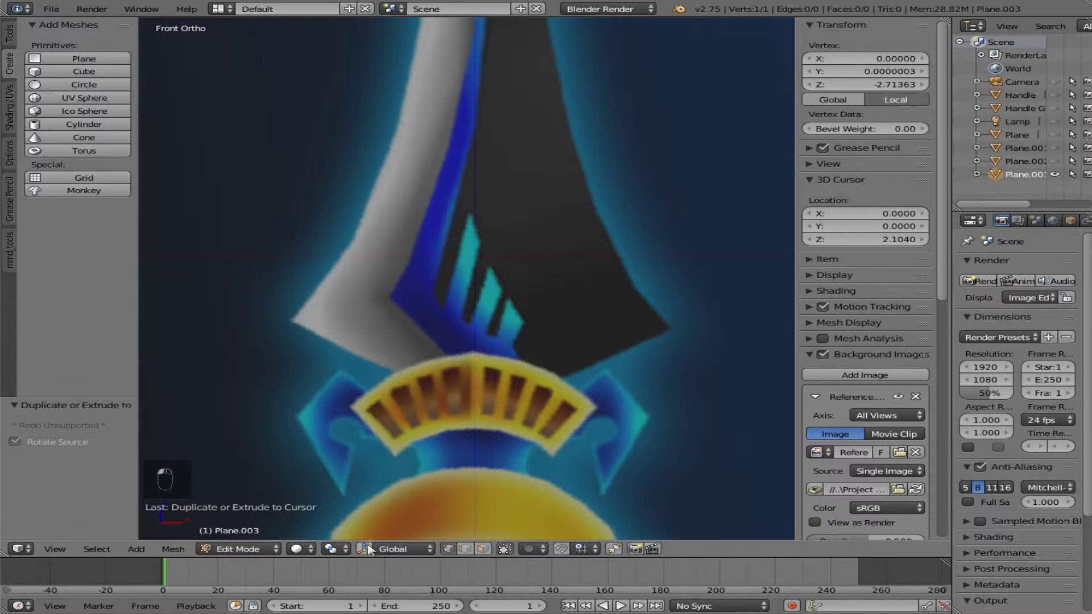
# Step: Extrude vertices along the left half of the guard's arc to the blade's lower-left corner, adjusting the vertex where blade and guard meet
pyautogui.keyDown('ctrl'); pyautogui.click(445, 361); pyautogui.keyUp('ctrl')
pyautogui.keyDown('ctrl'); pyautogui.click(416, 373); pyautogui.keyUp('ctrl')
pyautogui.keyDown('ctrl'); pyautogui.click(403, 376); pyautogui.keyUp('ctrl')
pyautogui.rightClick(398, 375)
pyautogui.press('g')
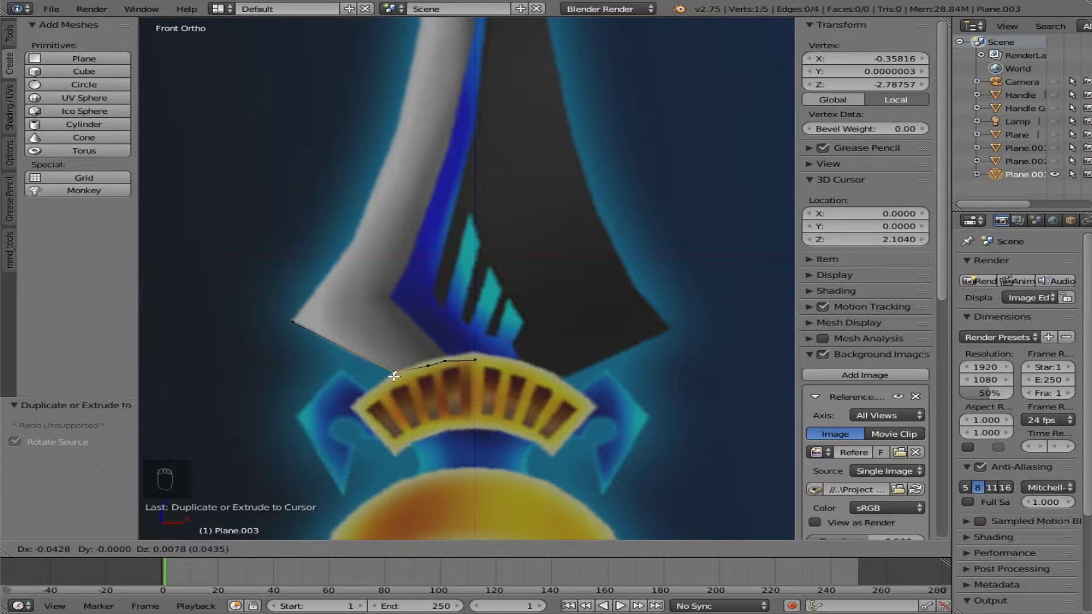
pyautogui.click(398, 374)
# Step: Extrude two vertices from the lower-left corner up the flared left edge of the blade
pyautogui.keyDown('shift'); pyautogui.scroll(5, 400, 326); pyautogui.keyUp('shift')
pyautogui.rightClick(293, 454)
pyautogui.keyDown('ctrl'); pyautogui.click(351, 376); pyautogui.keyUp('ctrl')
pyautogui.keyDown('ctrl'); pyautogui.click(397, 274); pyautogui.keyUp('ctrl')
# Step: Continue the outline with six vertices up the blade's left edge, past the narrow waist to the upper outward bend
pyautogui.scroll(-4, 419, 285)
pyautogui.keyDown('shift'); pyautogui.scroll(-3, 461, 454); pyautogui.keyUp('shift')
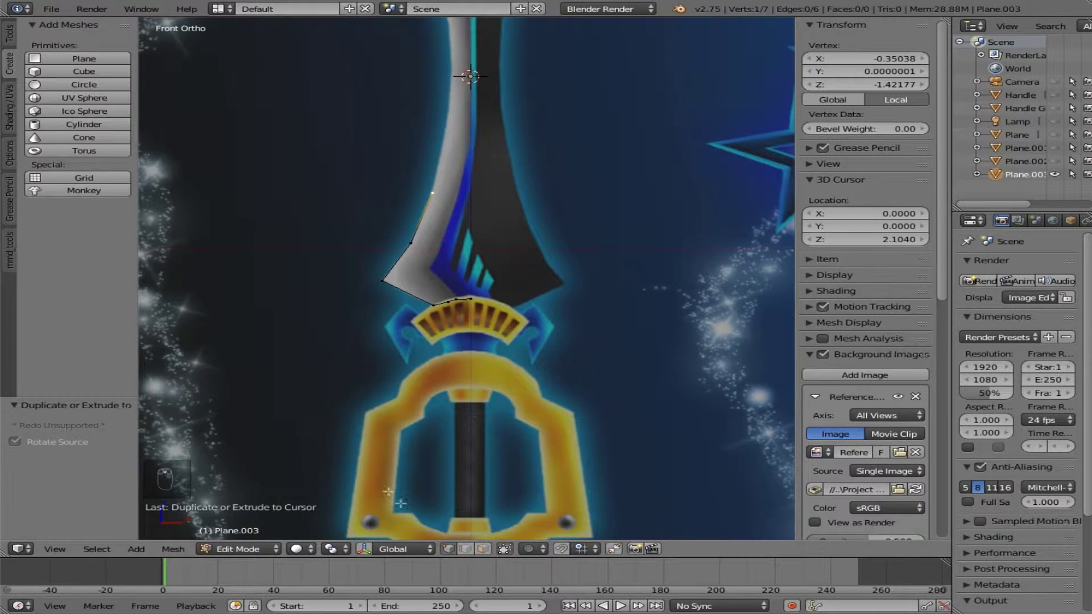
pyautogui.keyDown('shift'); pyautogui.scroll(3, 443, 331); pyautogui.keyUp('shift')
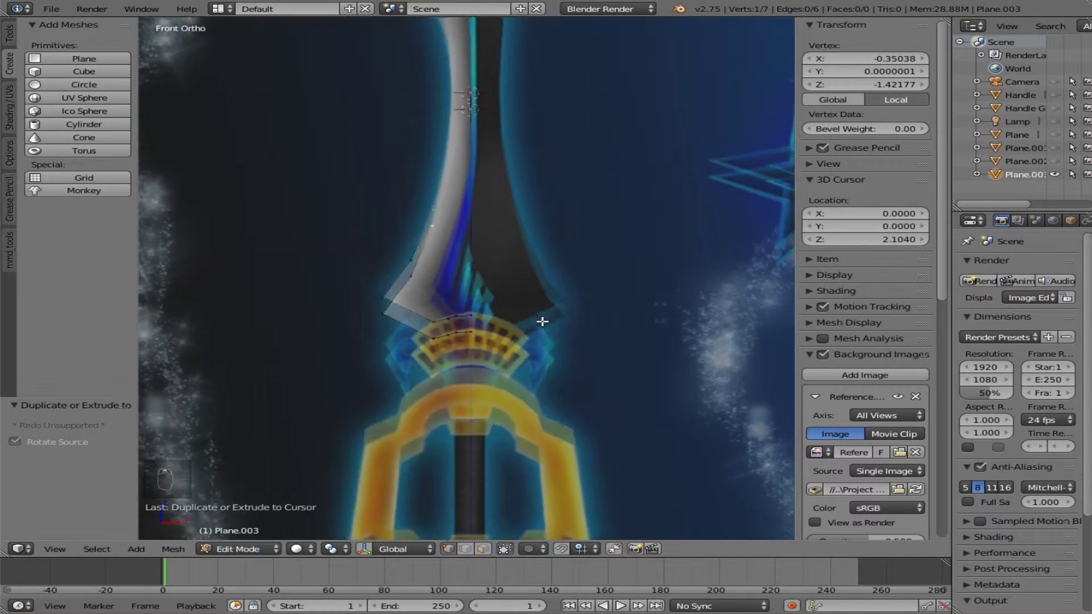
pyautogui.keyDown('shift'); pyautogui.scroll(3, 511, 440); pyautogui.keyUp('shift')
pyautogui.keyDown('shift'); pyautogui.scroll(1, 511, 441); pyautogui.keyUp('shift')
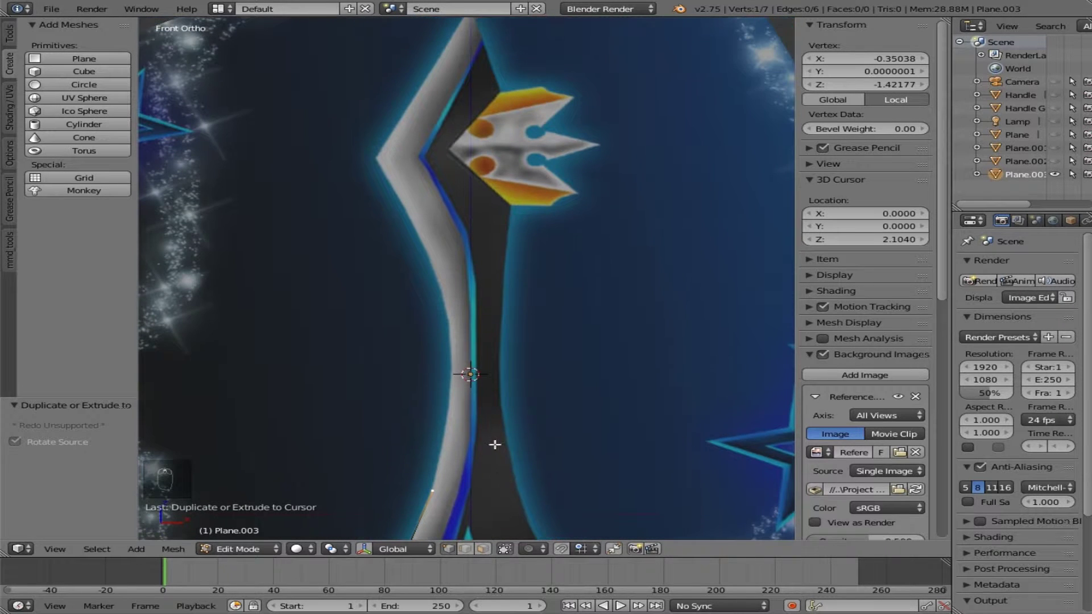
pyautogui.keyDown('ctrl'); pyautogui.click(447, 408); pyautogui.keyUp('ctrl')
pyautogui.keyDown('ctrl'); pyautogui.click(453, 362); pyautogui.keyUp('ctrl')
pyautogui.keyDown('ctrl'); pyautogui.click(447, 313); pyautogui.keyUp('ctrl')
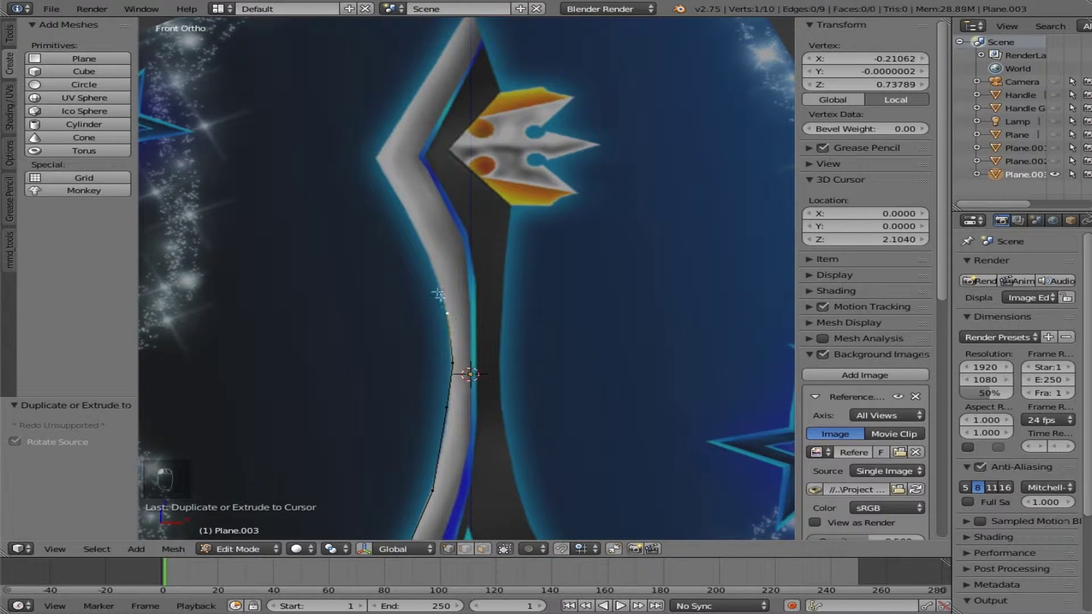
pyautogui.keyDown('ctrl'); pyautogui.click(430, 260); pyautogui.keyUp('ctrl')
pyautogui.keyDown('ctrl'); pyautogui.click(405, 204); pyautogui.keyUp('ctrl')
pyautogui.keyDown('ctrl'); pyautogui.click(377, 160); pyautogui.keyUp('ctrl')
# Step: Extend the outline from the upper bend over the blade's tip and around the notch behind the crown ornament
pyautogui.keyDown('shift'); pyautogui.scroll(10, 444, 254); pyautogui.keyUp('shift')
pyautogui.scroll(2, 420, 296)
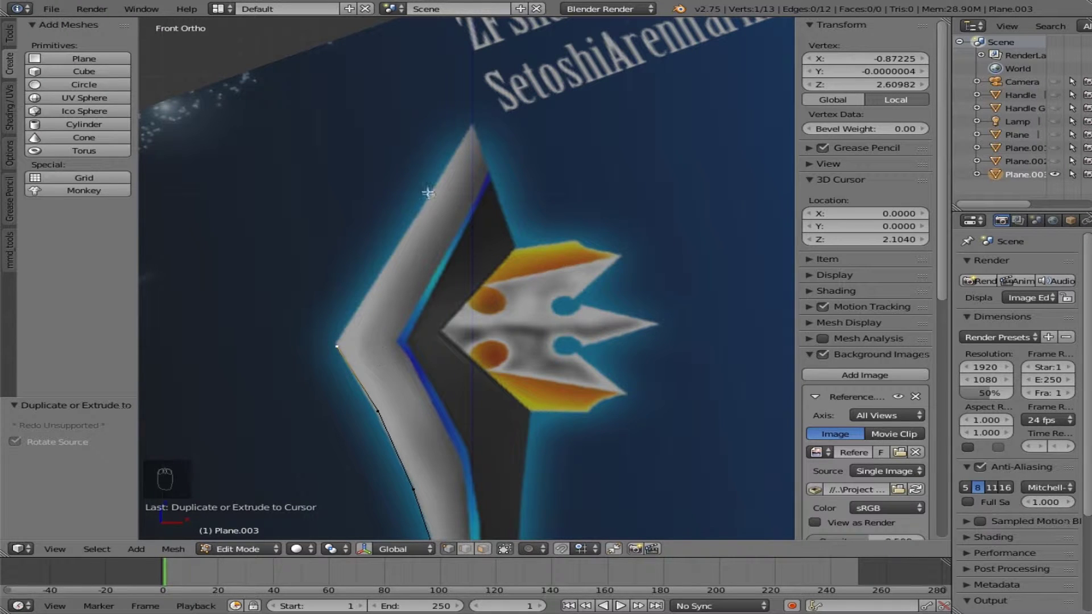
pyautogui.keyDown('ctrl'); pyautogui.rightClick(472, 124); pyautogui.keyUp('ctrl')
pyautogui.keyDown('ctrl'); pyautogui.rightClick(490, 178); pyautogui.keyUp('ctrl')
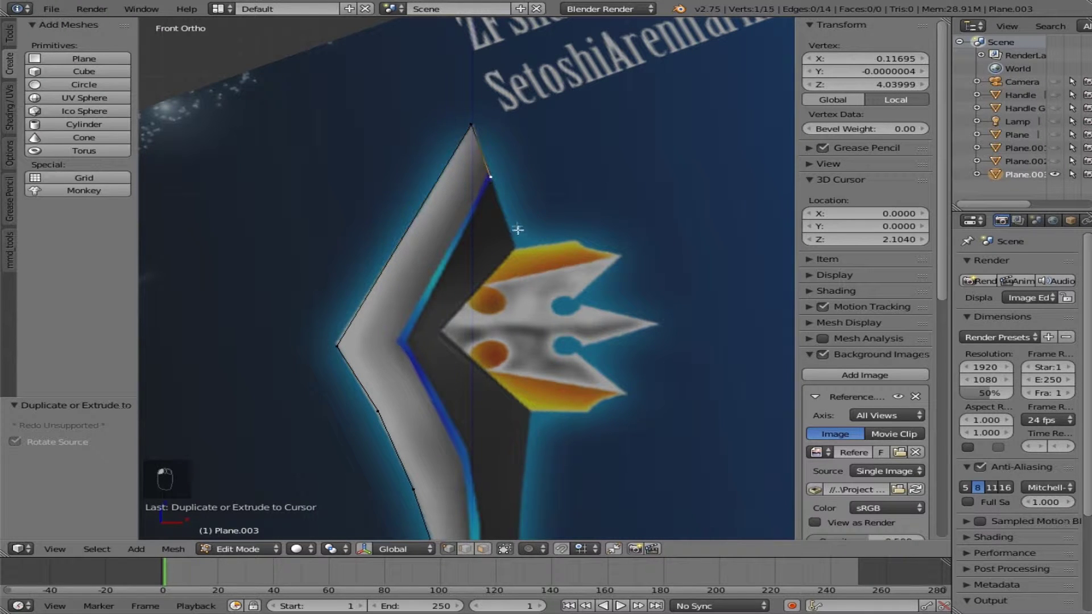
pyautogui.keyDown('ctrl'); pyautogui.rightClick(515, 246); pyautogui.keyUp('ctrl')
pyautogui.keyDown('ctrl'); pyautogui.rightClick(443, 332); pyautogui.keyUp('ctrl')
pyautogui.keyDown('ctrl'); pyautogui.rightClick(530, 410); pyautogui.keyUp('ctrl')
# Step: Extrude three vertices from below the crown ornament down the blade's right edge to the narrow waist
pyautogui.keyDown('shift'); pyautogui.scroll(-5, 532, 425); pyautogui.keyUp('shift')
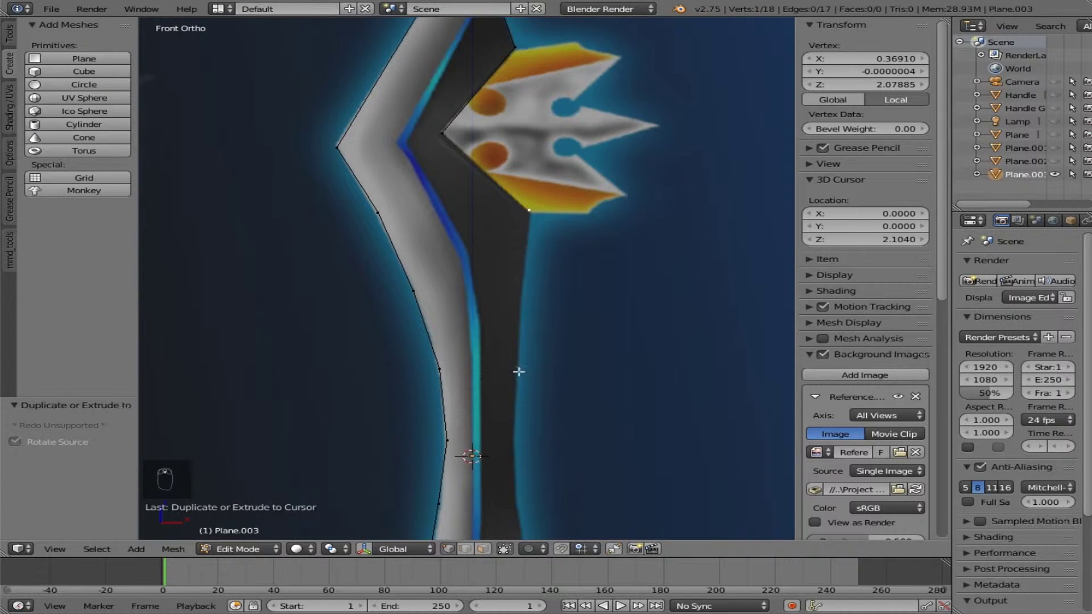
pyautogui.keyDown('ctrl'); pyautogui.rightClick(522, 331); pyautogui.keyUp('ctrl')
pyautogui.keyDown('ctrl'); pyautogui.rightClick(514, 435); pyautogui.keyUp('ctrl')
pyautogui.keyDown('ctrl'); pyautogui.rightClick(515, 494); pyautogui.keyUp('ctrl')
# Step: Continue the outline with four vertices down the flared right edge to the blade's lower-right corner
pyautogui.keyDown('shift'); pyautogui.scroll(-5, 510, 493); pyautogui.keyUp('shift')
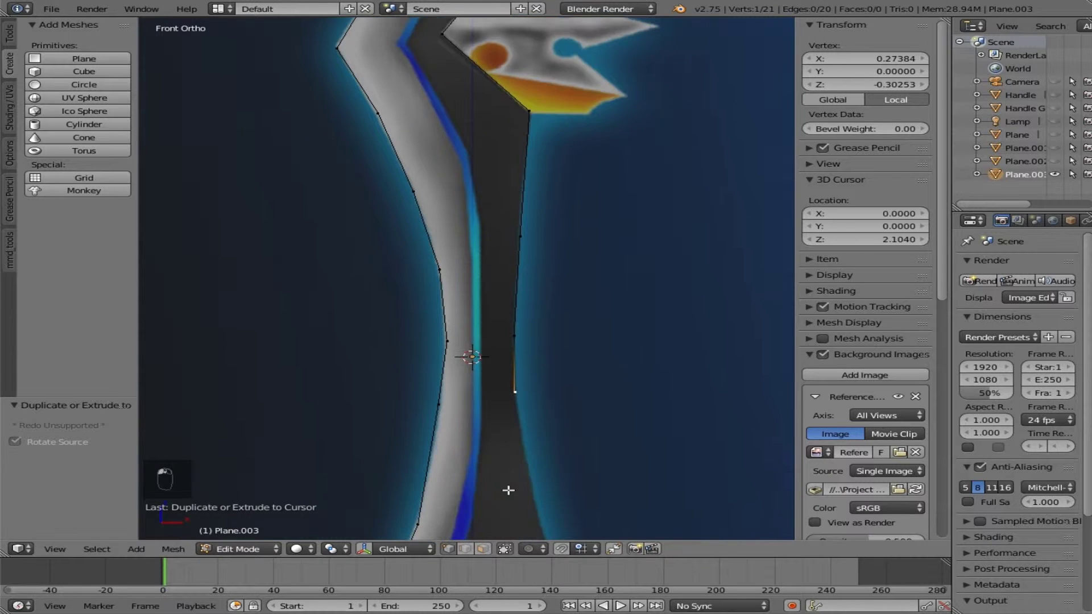
pyautogui.keyDown('ctrl'); pyautogui.rightClick(537, 409); pyautogui.keyUp('ctrl')
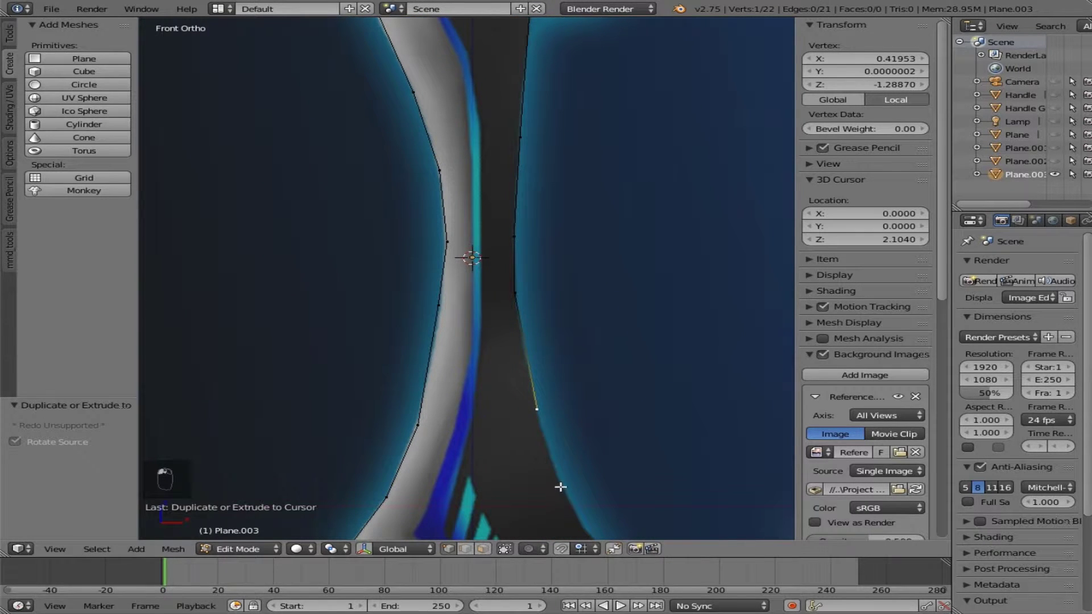
pyautogui.keyDown('ctrl'); pyautogui.rightClick(565, 490); pyautogui.keyUp('ctrl')
pyautogui.keyDown('shift'); pyautogui.scroll(-3, 562, 475); pyautogui.keyUp('shift')
pyautogui.keyDown('ctrl'); pyautogui.rightClick(586, 414); pyautogui.keyUp('ctrl')
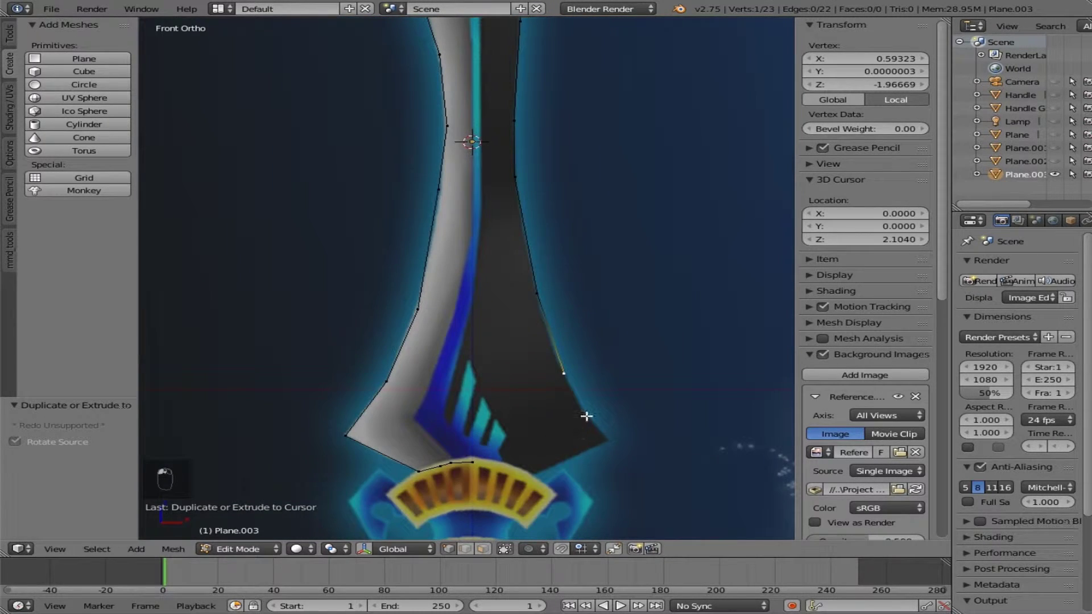
pyautogui.keyDown('ctrl'); pyautogui.rightClick(609, 442); pyautogui.keyUp('ctrl')
# Step: Extrude three vertices along the right half of the guard's arc and close the outline with an edge to the starting vertex
pyautogui.keyDown('ctrl'); pyautogui.rightClick(529, 479); pyautogui.keyUp('ctrl')
pyautogui.keyDown('ctrl'); pyautogui.rightClick(508, 467); pyautogui.keyUp('ctrl')
pyautogui.keyDown('ctrl'); pyautogui.rightClick(493, 463); pyautogui.keyUp('ctrl')
pyautogui.keyDown('shift'); pyautogui.rightClick(472, 462); pyautogui.keyUp('shift')
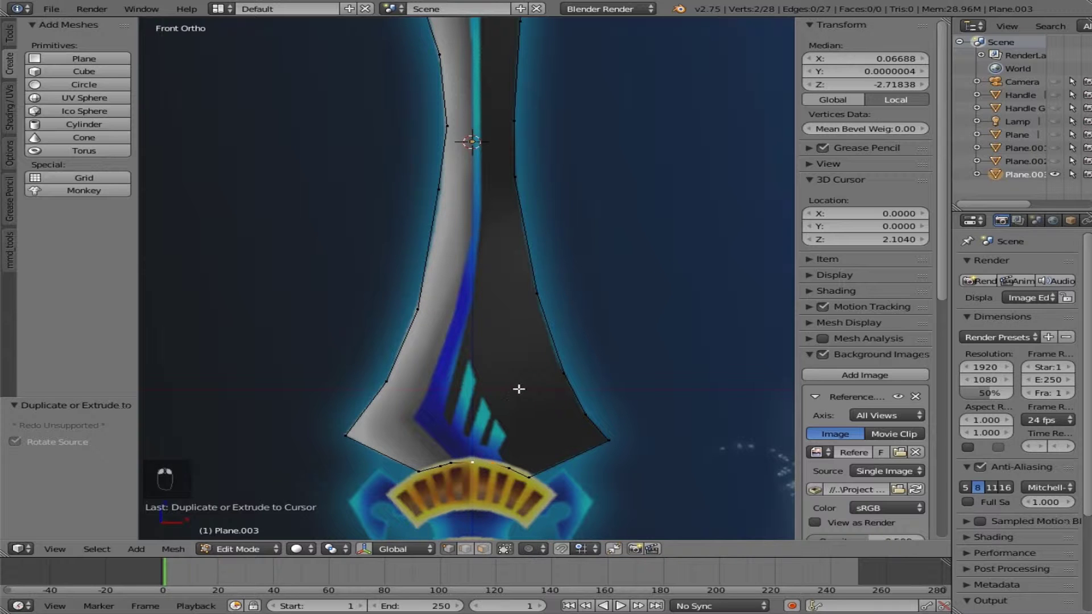
pyautogui.press('f')
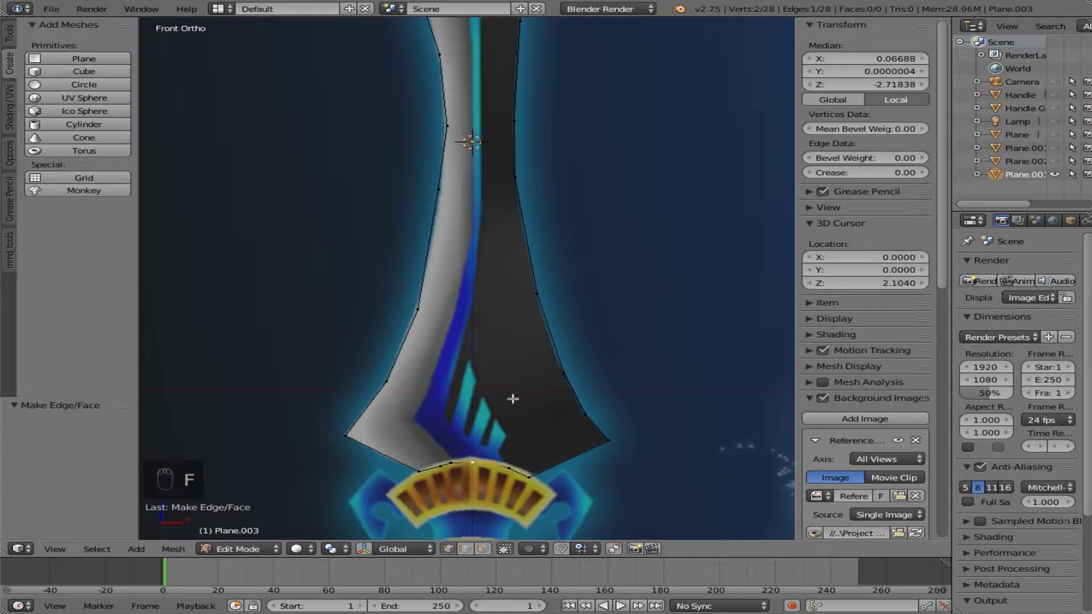
# Step: Check the X coordinate of the outline's bottom-centre vertex and collapse the transform settings
pyautogui.rightClick(476, 466)
pyautogui.click(875, 57)
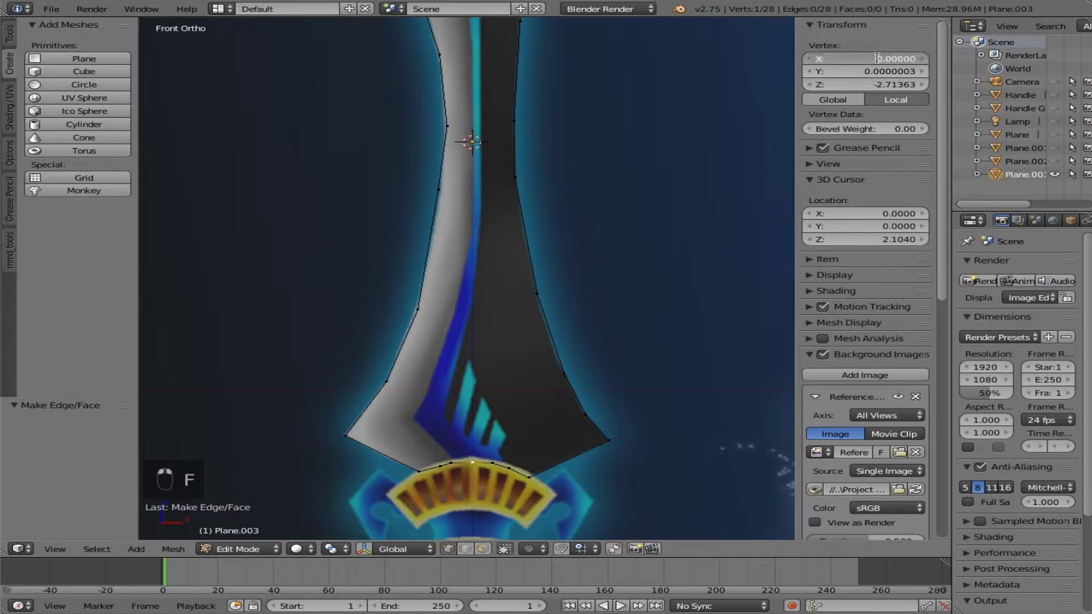
pyautogui.press('Return')
pyautogui.press('a')
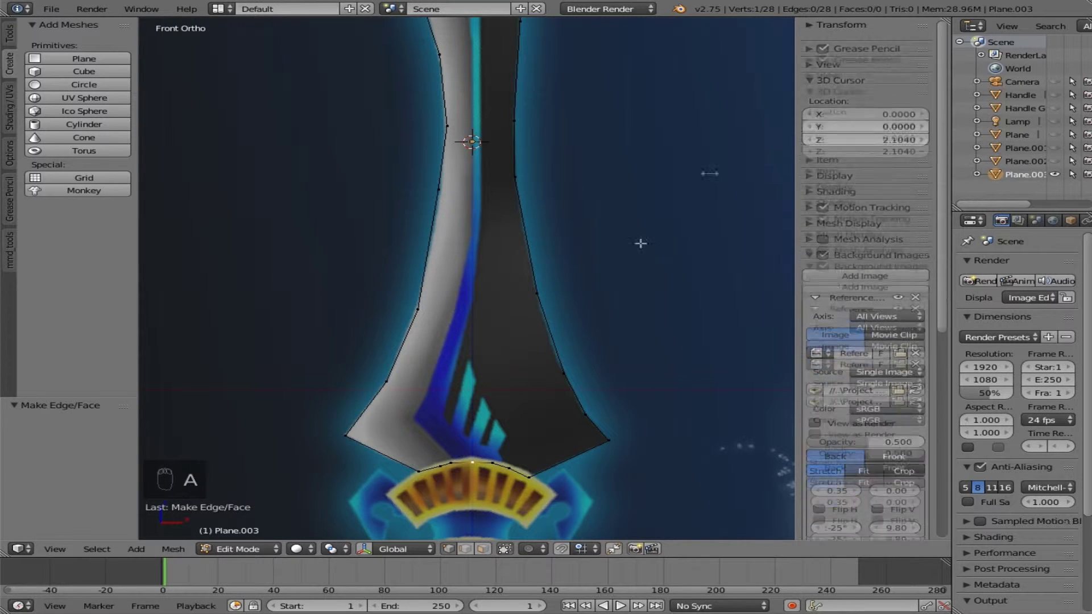
# Step: Examine the closed blade outline against the reference image from the tip down to the guard
pyautogui.scroll(-5, 514, 330)
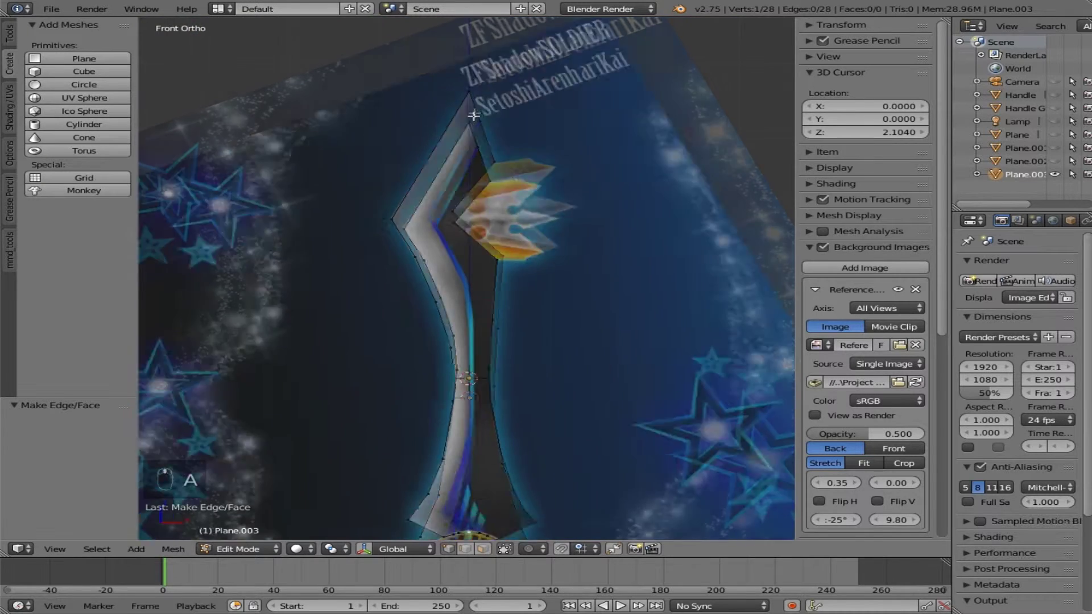
pyautogui.keyDown('shift'); pyautogui.scroll(-5, 467, 171); pyautogui.keyUp('shift')
pyautogui.scroll(10, 469, 187)
pyautogui.keyDown('shift'); pyautogui.scroll(10, 469, 192); pyautogui.keyUp('shift')
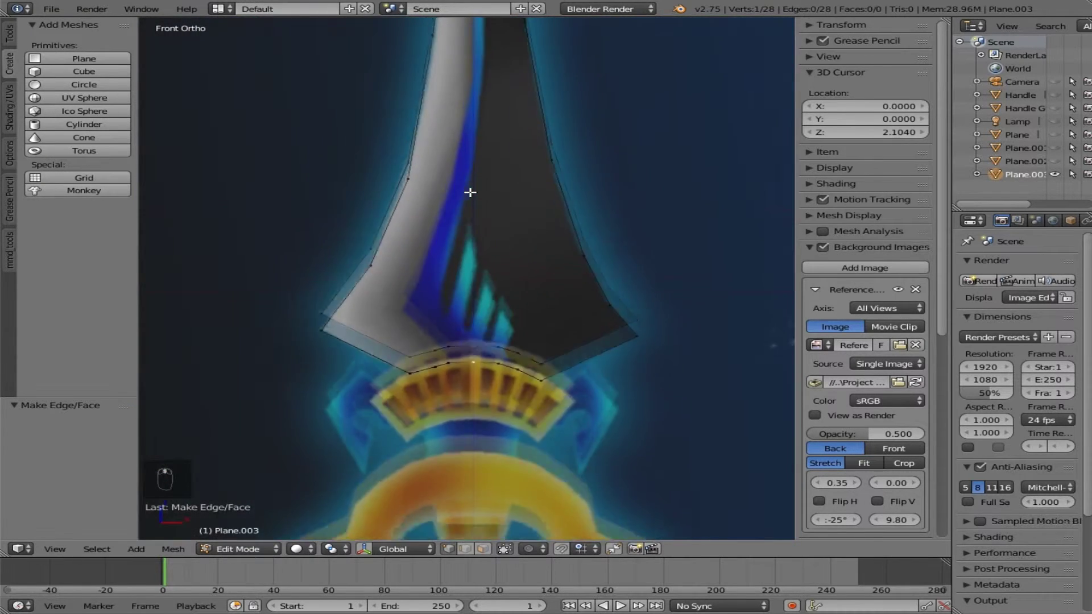
pyautogui.keyDown('shift'); pyautogui.scroll(3, 470, 192); pyautogui.keyUp('shift')
pyautogui.scroll(-6, 470, 192)
pyautogui.scroll(2, 470, 192)
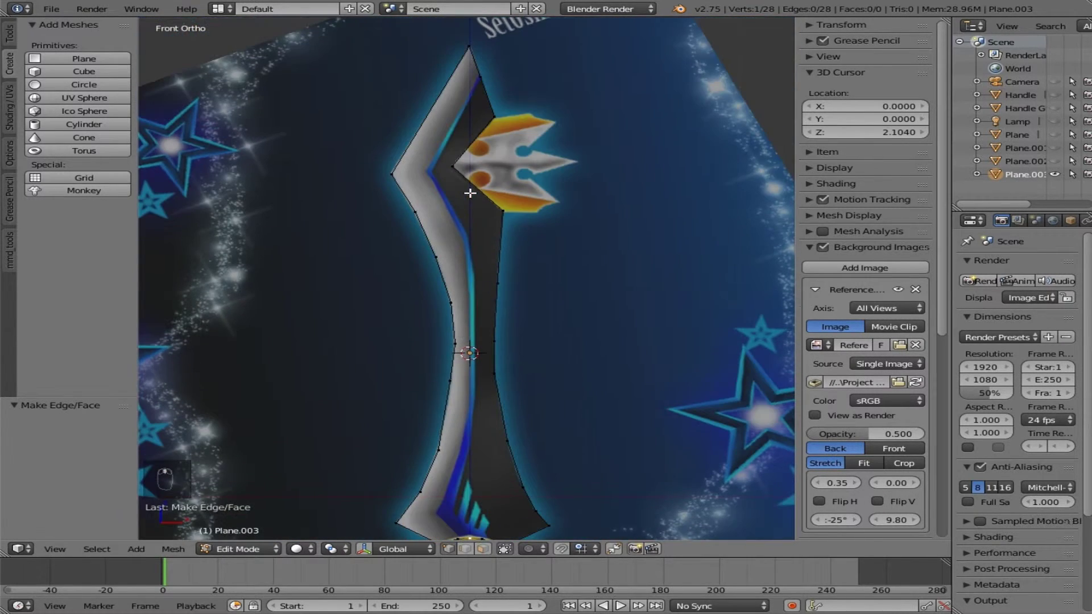
pyautogui.keyDown('shift'); pyautogui.scroll(-5, 470, 193); pyautogui.keyUp('shift')
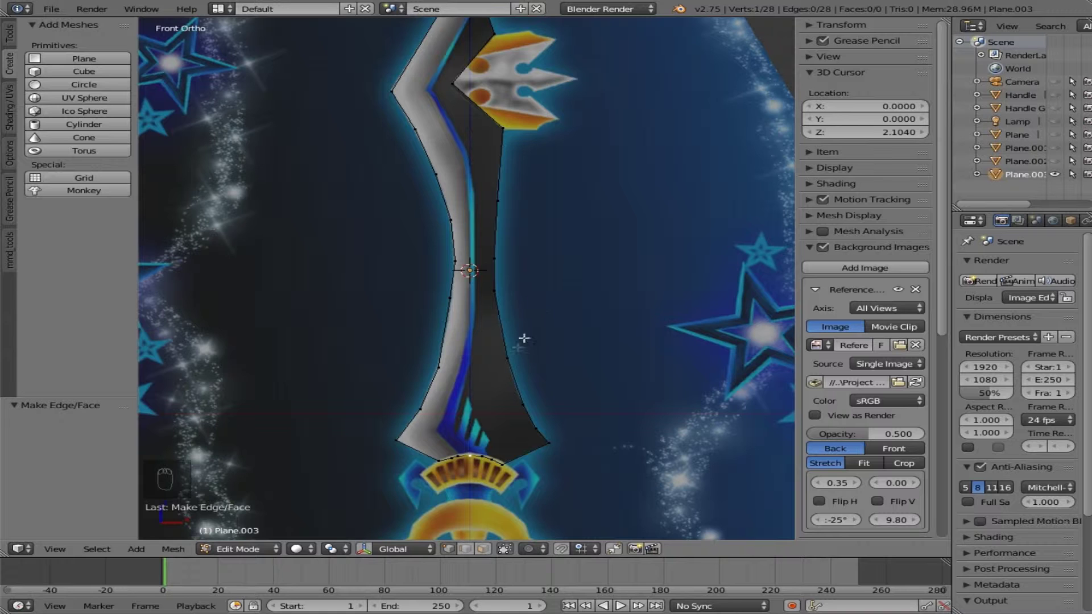
# Step: Inspect the outline from an angled view, return to the front view, and examine the lower half of the blade
pyautogui.moveTo(512, 353); pyautogui.dragTo(597, 337, button='middle')
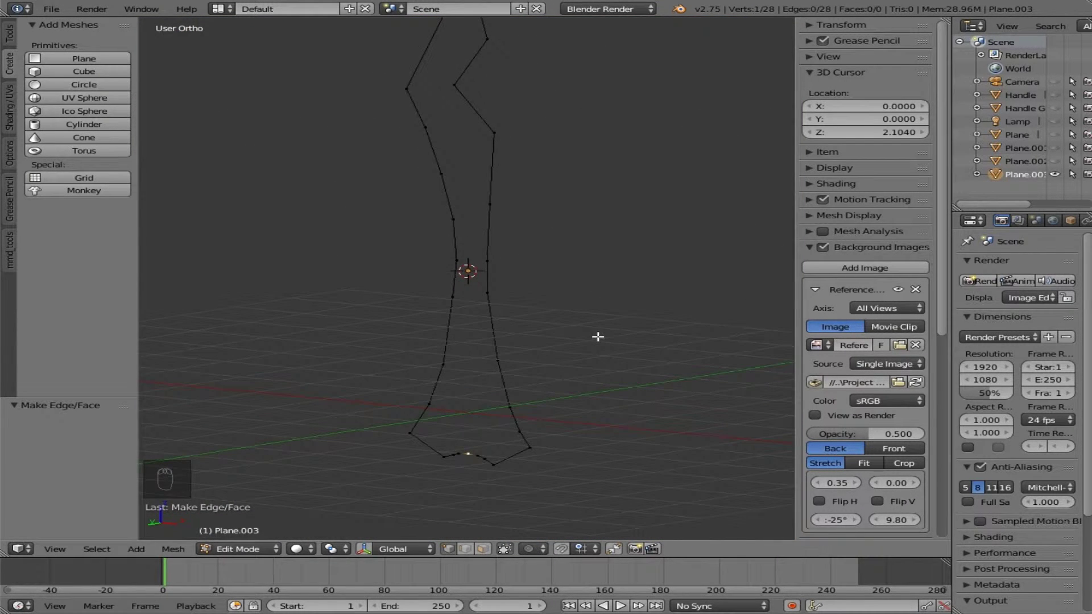
pyautogui.press('KP_1')
pyautogui.scroll(3, 578, 338)
pyautogui.scroll(-3, 569, 339)
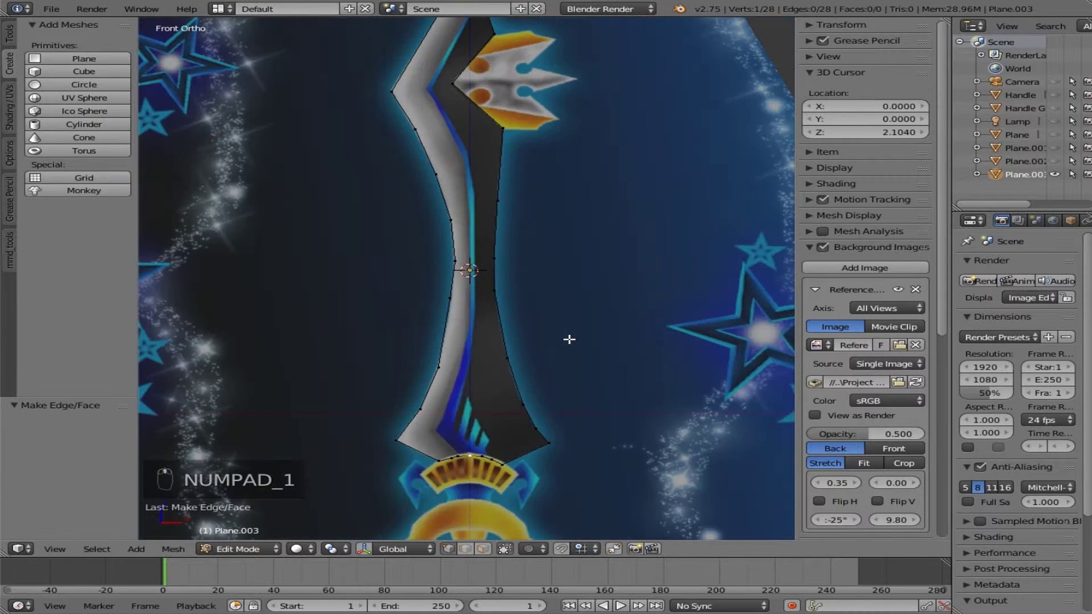
pyautogui.scroll(2, 485, 353)
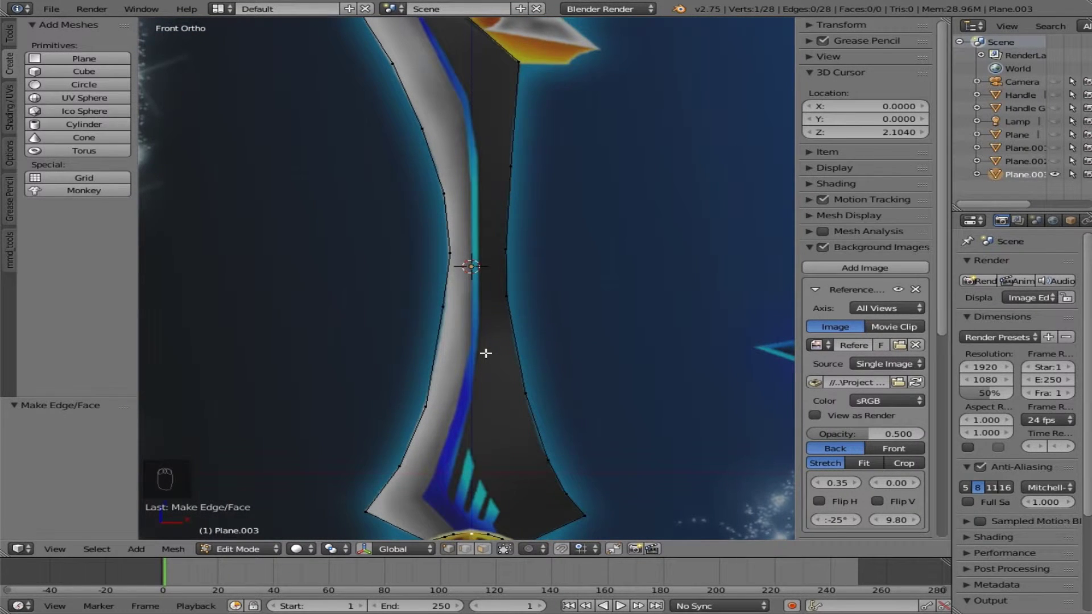
pyautogui.keyDown('shift'); pyautogui.scroll(-3, 468, 438); pyautogui.keyUp('shift')
pyautogui.scroll(1, 468, 438)
pyautogui.scroll(-1, 468, 438)
pyautogui.scroll(1, 469, 438)
pyautogui.scroll(-1, 469, 438)
pyautogui.keyDown('shift'); pyautogui.scroll(2, 468, 438); pyautogui.keyUp('shift')
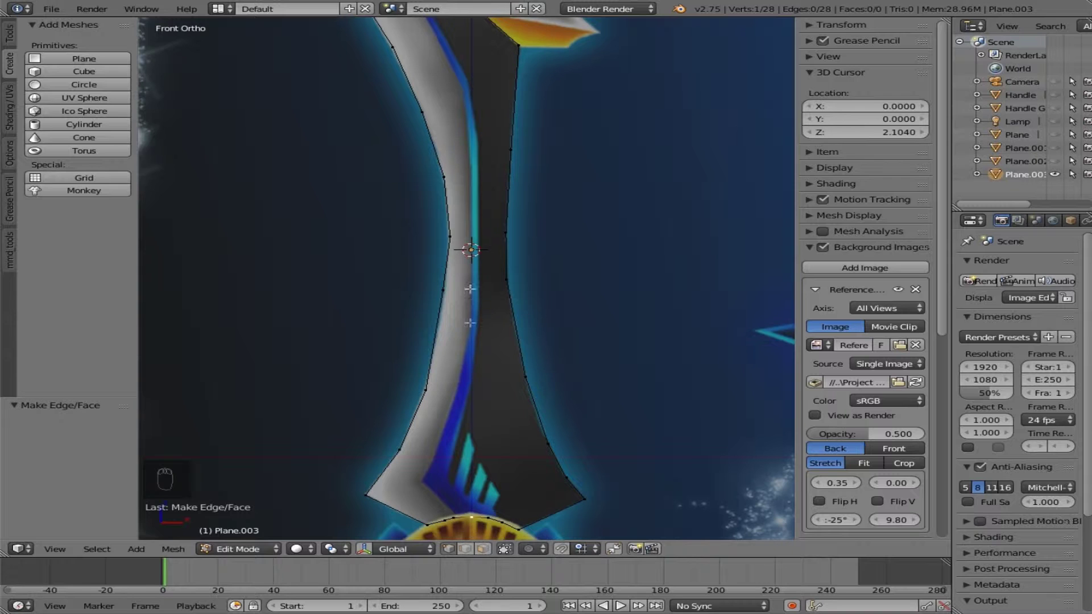
# Step: Extrude six vertices from the guard's arc along the left edge of the blue stripe, up to the blade's narrow middle
pyautogui.keyDown('shift'); pyautogui.scroll(4, 449, 199); pyautogui.keyUp('shift')
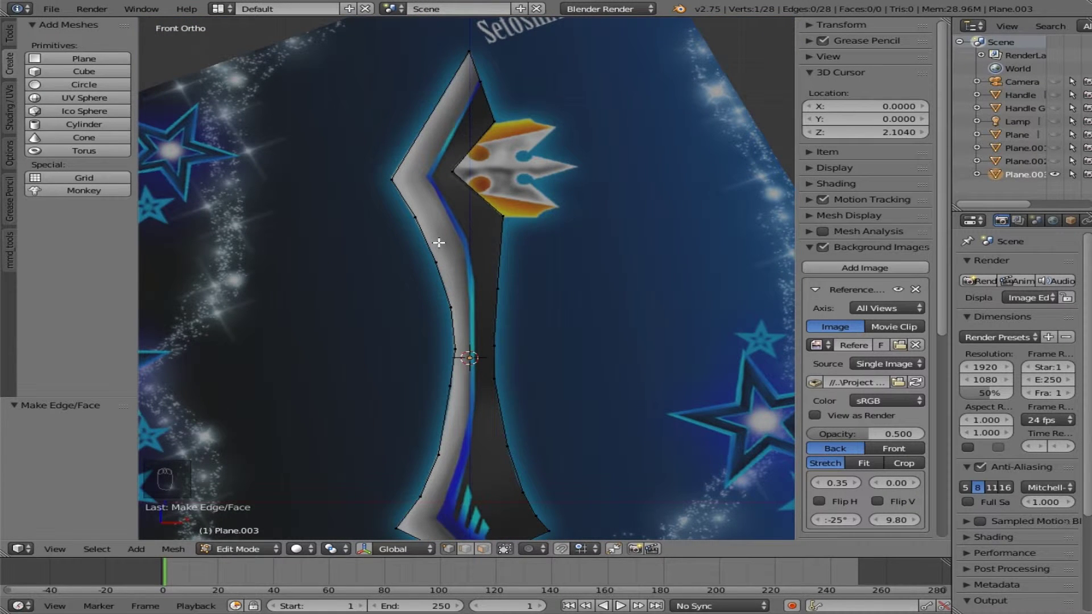
pyautogui.keyDown('shift'); pyautogui.scroll(-10, 439, 242); pyautogui.keyUp('shift')
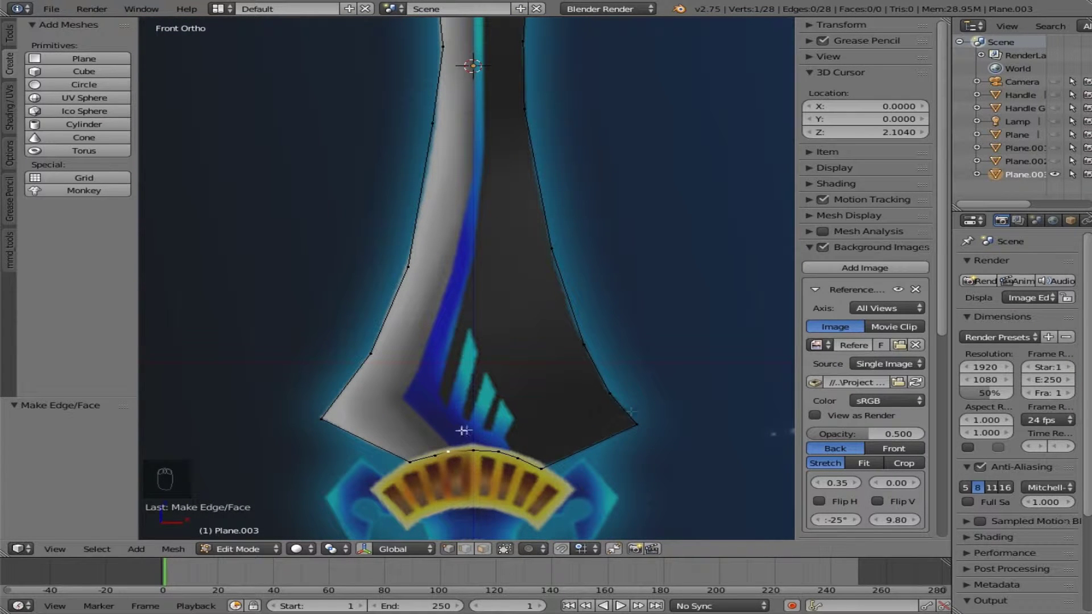
pyautogui.keyDown('ctrl'); pyautogui.rightClick(438, 433); pyautogui.keyUp('ctrl')
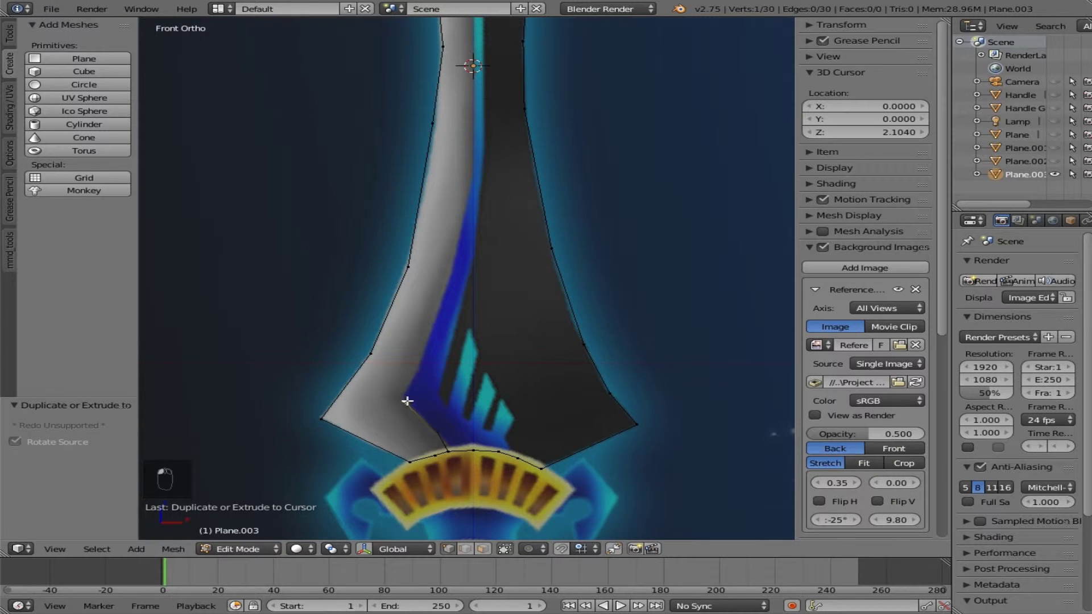
pyautogui.keyDown('shift'); pyautogui.scroll(3, 415, 410); pyautogui.keyUp('shift')
pyautogui.keyDown('ctrl'); pyautogui.rightClick(431, 426); pyautogui.keyUp('ctrl')
pyautogui.keyDown('ctrl'); pyautogui.rightClick(452, 358); pyautogui.keyUp('ctrl')
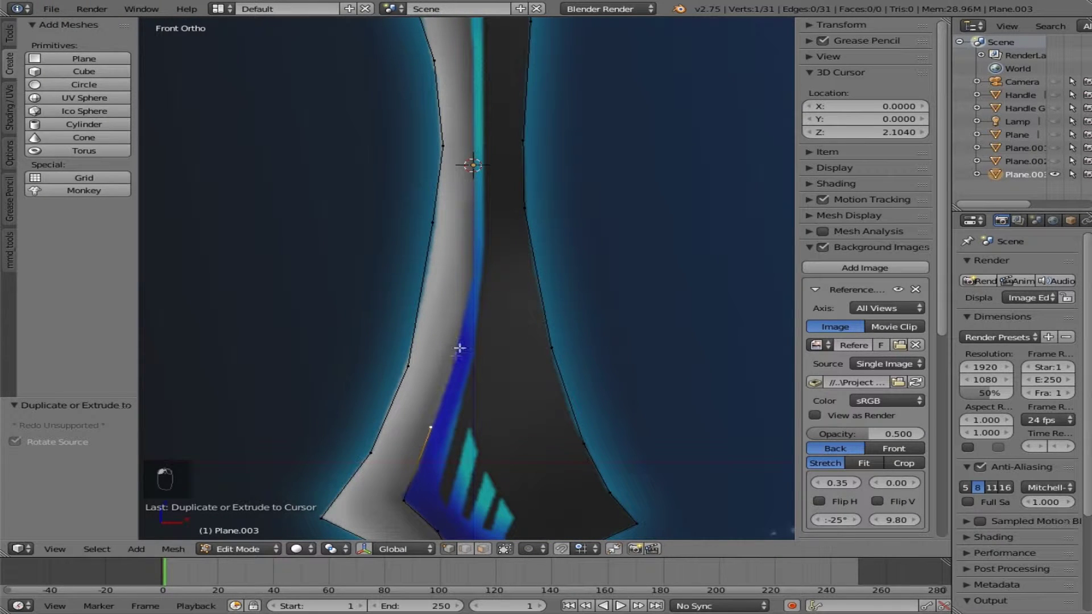
pyautogui.keyDown('shift'); pyautogui.scroll(4, 470, 297); pyautogui.keyUp('shift')
pyautogui.keyDown('ctrl'); pyautogui.rightClick(471, 414); pyautogui.keyUp('ctrl')
pyautogui.keyDown('ctrl'); pyautogui.rightClick(473, 334); pyautogui.keyUp('ctrl')
pyautogui.keyDown('shift'); pyautogui.scroll(3, 477, 310); pyautogui.keyUp('shift')
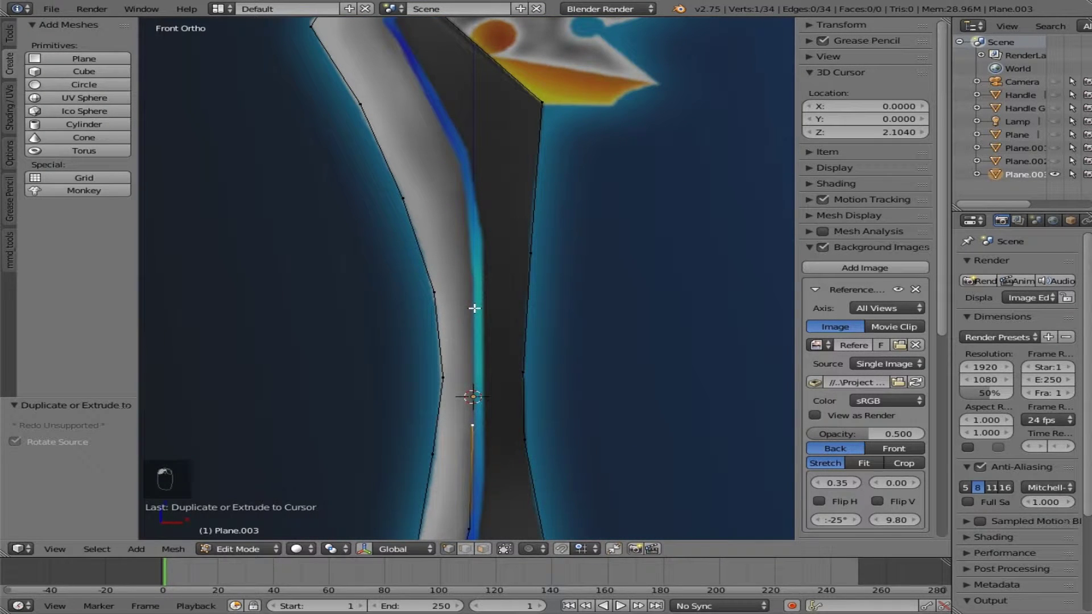
# Step: Extrude five more vertices up the blue stripe's left edge to its sharp bend beside the crown-shaped teeth
pyautogui.keyDown('ctrl'); pyautogui.rightClick(475, 308); pyautogui.keyUp('ctrl')
pyautogui.keyDown('shift'); pyautogui.scroll(3, 472, 308); pyautogui.keyUp('shift')
pyautogui.keyDown('ctrl'); pyautogui.rightClick(467, 309); pyautogui.keyUp('ctrl')
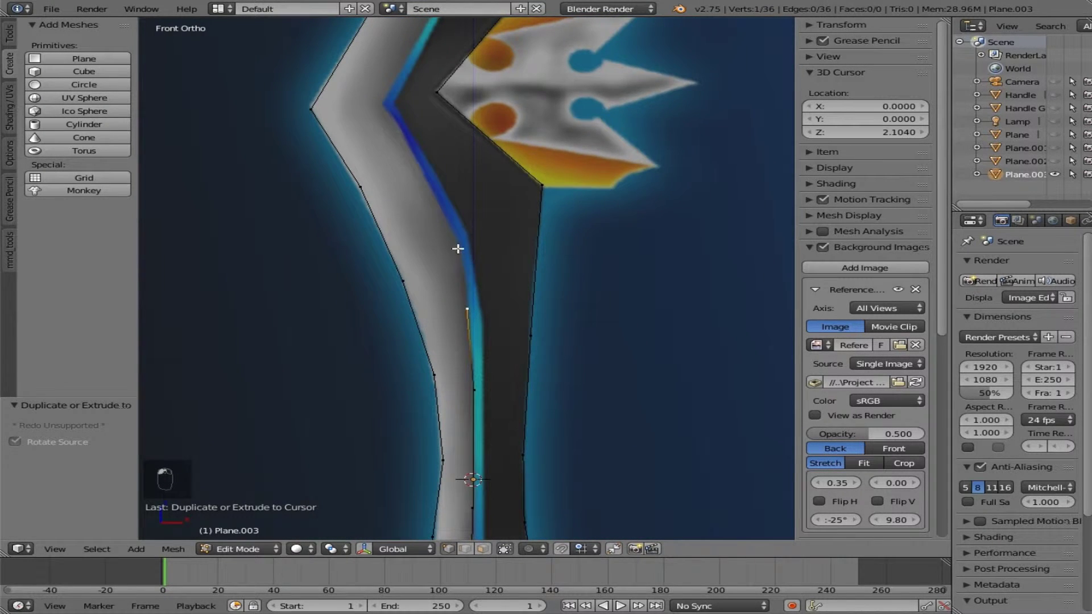
pyautogui.keyDown('ctrl'); pyautogui.rightClick(458, 249); pyautogui.keyUp('ctrl')
pyautogui.keyDown('shift'); pyautogui.scroll(3, 449, 257); pyautogui.keyUp('shift')
pyautogui.keyDown('ctrl'); pyautogui.rightClick(436, 277); pyautogui.keyUp('ctrl')
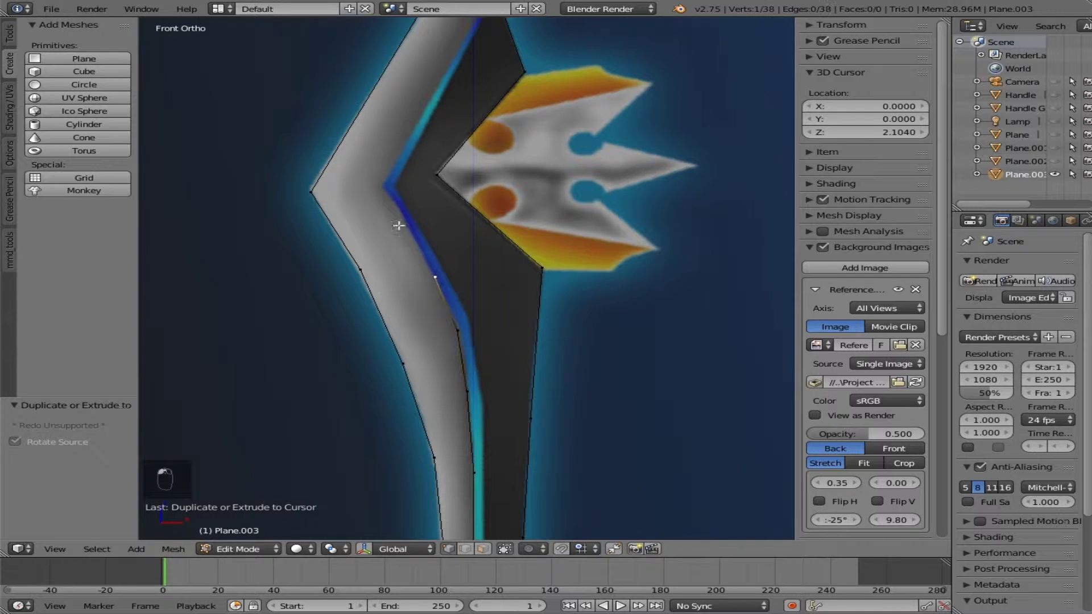
pyautogui.keyDown('ctrl'); pyautogui.rightClick(379, 187); pyautogui.keyUp('ctrl')
pyautogui.keyDown('shift'); pyautogui.scroll(5, 393, 216); pyautogui.keyUp('shift')
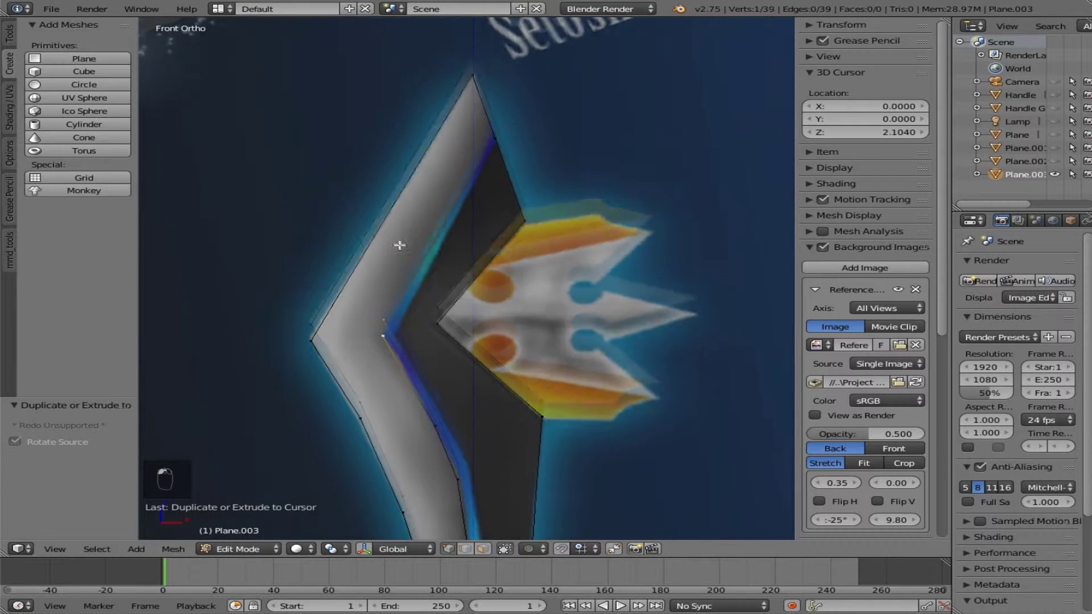
pyautogui.keyDown('ctrl'); pyautogui.rightClick(494, 134); pyautogui.keyUp('ctrl')
# Step: Move the outline vertex at the blue stripe's upper end slightly toward the blade tip, by about 0.061 in Z
pyautogui.press('a')
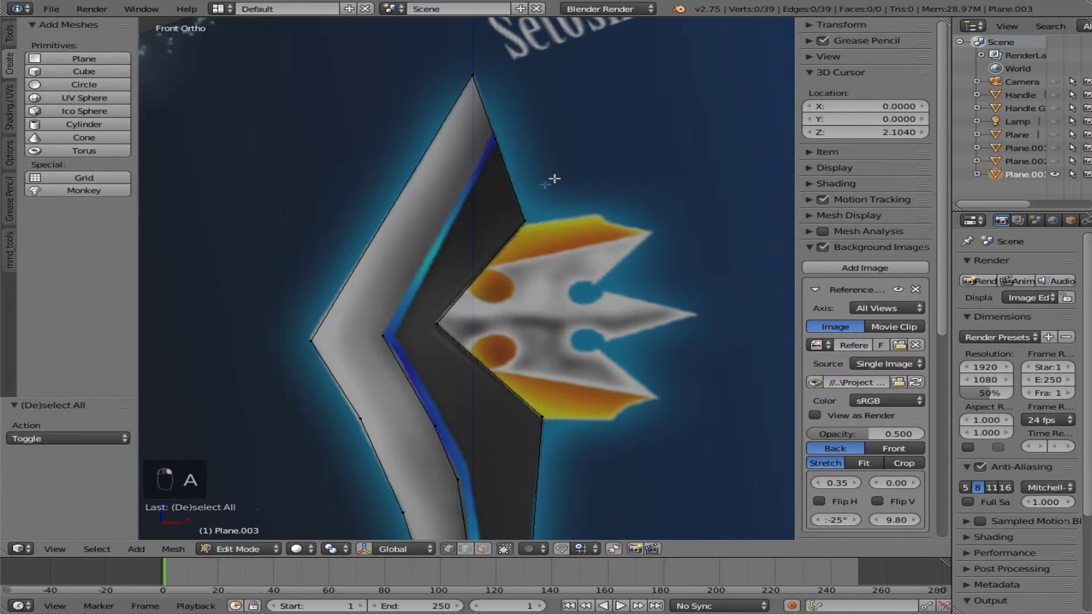
pyautogui.rightClick(502, 134)
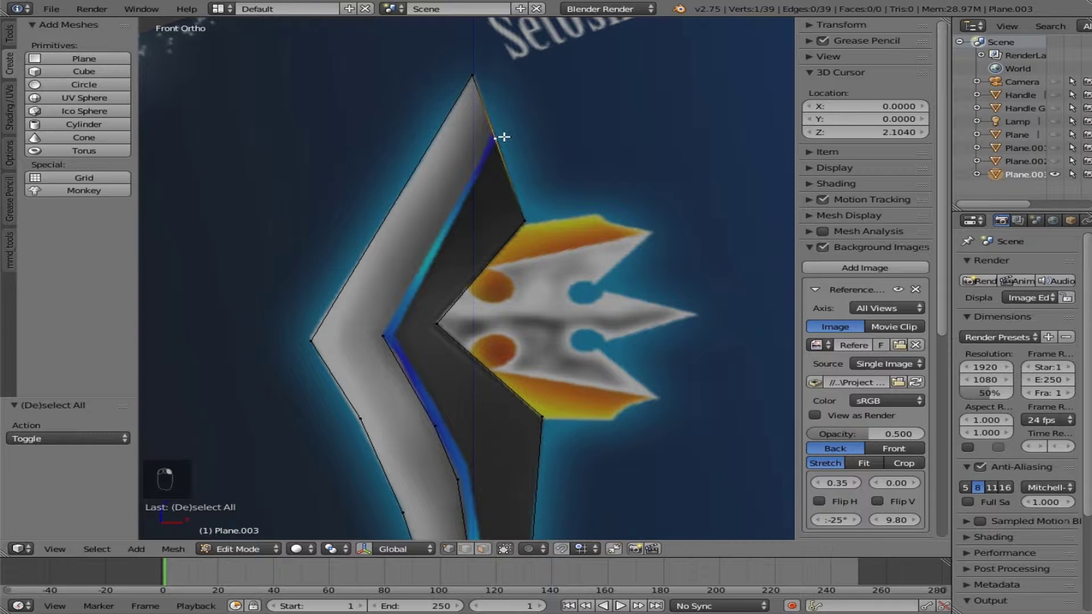
pyautogui.moveTo(504, 133); pyautogui.dragTo(502, 129, button='right')
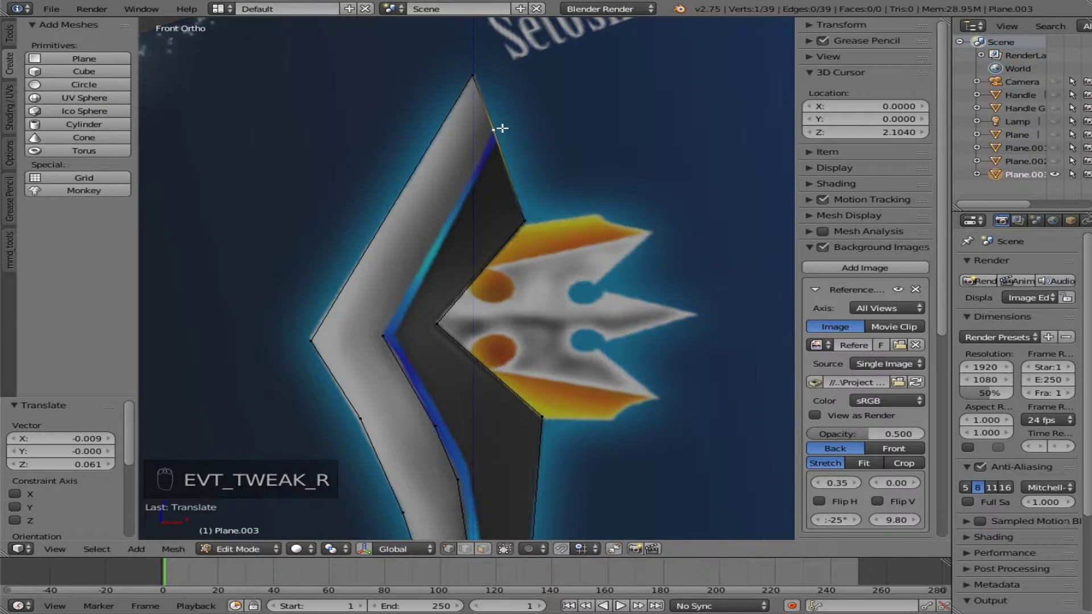
# Step: Add a vertex with a loop cut on the edge above the teeth and move it to the blue stripe's lower upper-end corner
pyautogui.click(11, 36)
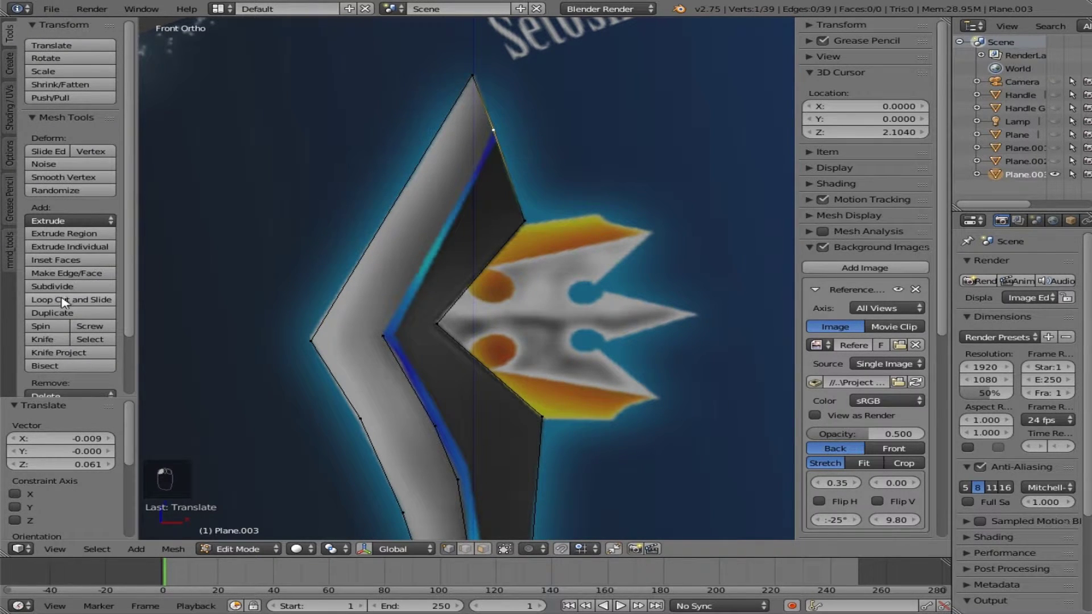
pyautogui.click(64, 299)
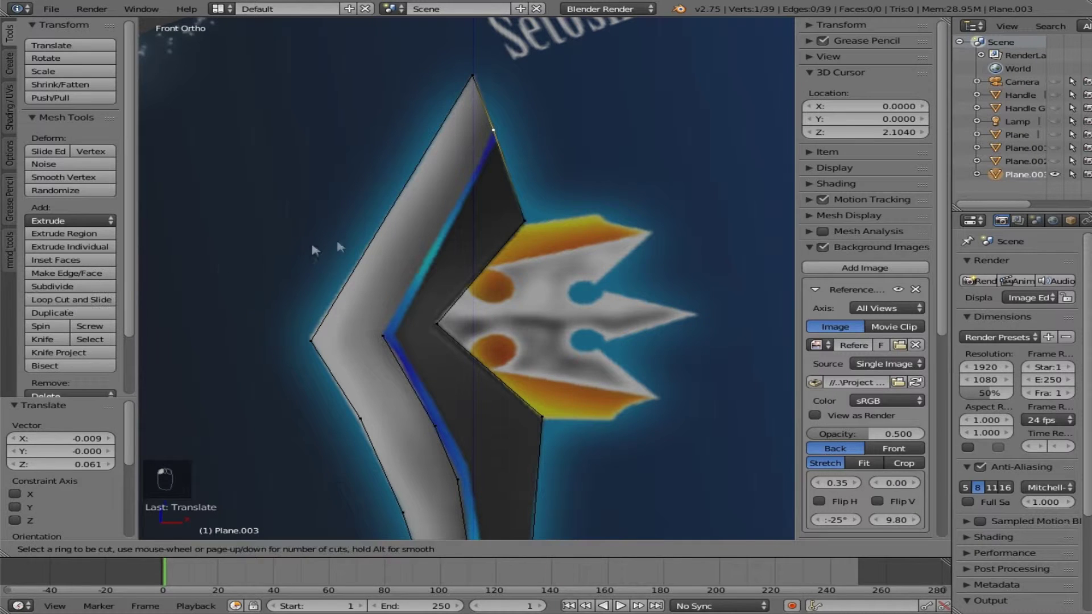
pyautogui.click(522, 181)
pyautogui.rightClick(524, 182)
pyautogui.moveTo(506, 172); pyautogui.dragTo(499, 142, button='right')
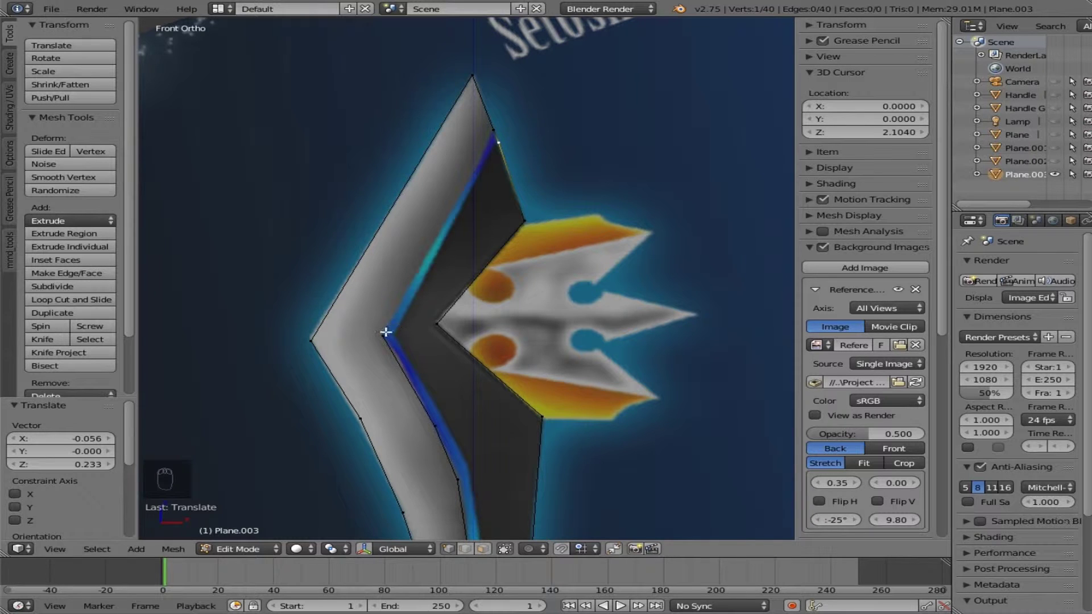
# Step: Join the stripe's bend vertex to its upper-end vertex with an edge, and extrude the added vertex to the bend's right side
pyautogui.keyDown('shift'); pyautogui.rightClick(487, 132); pyautogui.keyUp('shift')
pyautogui.press('f')
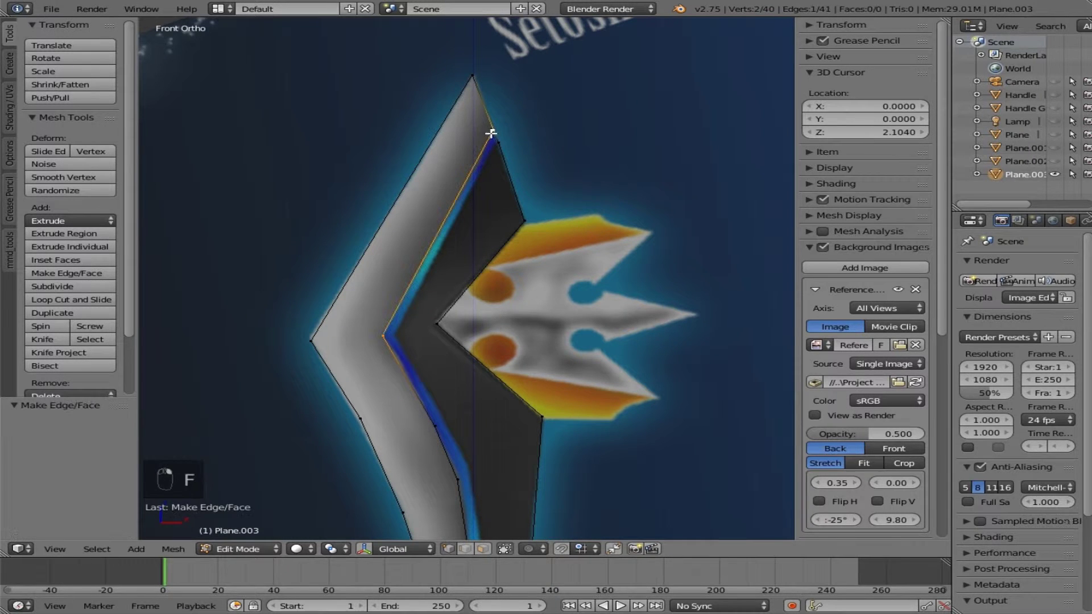
pyautogui.rightClick(503, 143)
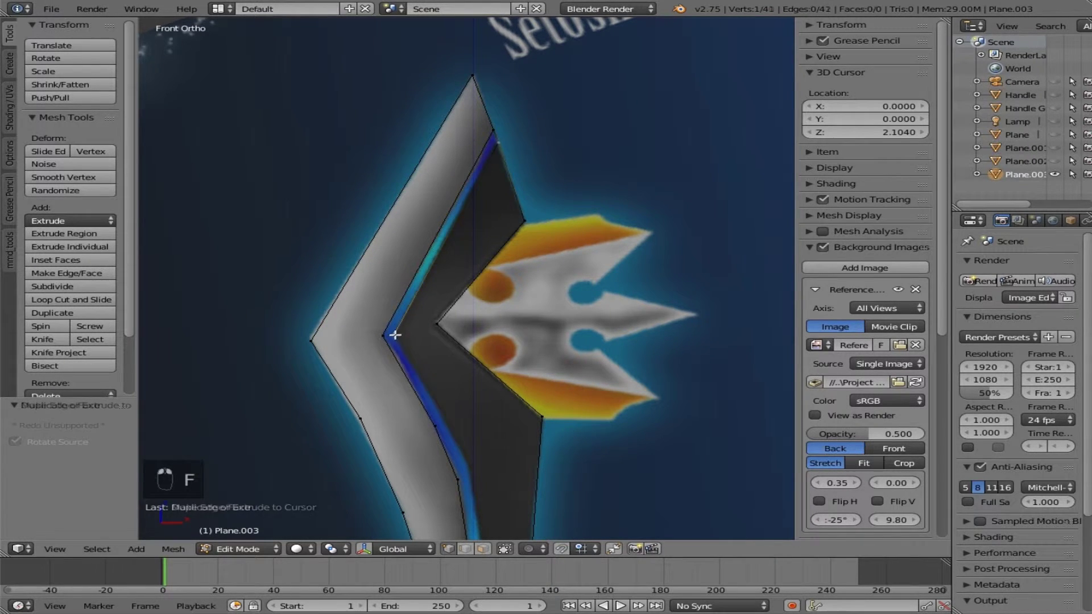
pyautogui.keyDown('ctrl'); pyautogui.click(396, 334); pyautogui.keyUp('ctrl')
# Step: Extrude four vertices from the bend down the right edge of the blue stripe's curved upper part
pyautogui.keyDown('shift'); pyautogui.scroll(-2, 397, 347); pyautogui.keyUp('shift')
pyautogui.keyDown('ctrl'); pyautogui.click(443, 369); pyautogui.keyUp('ctrl')
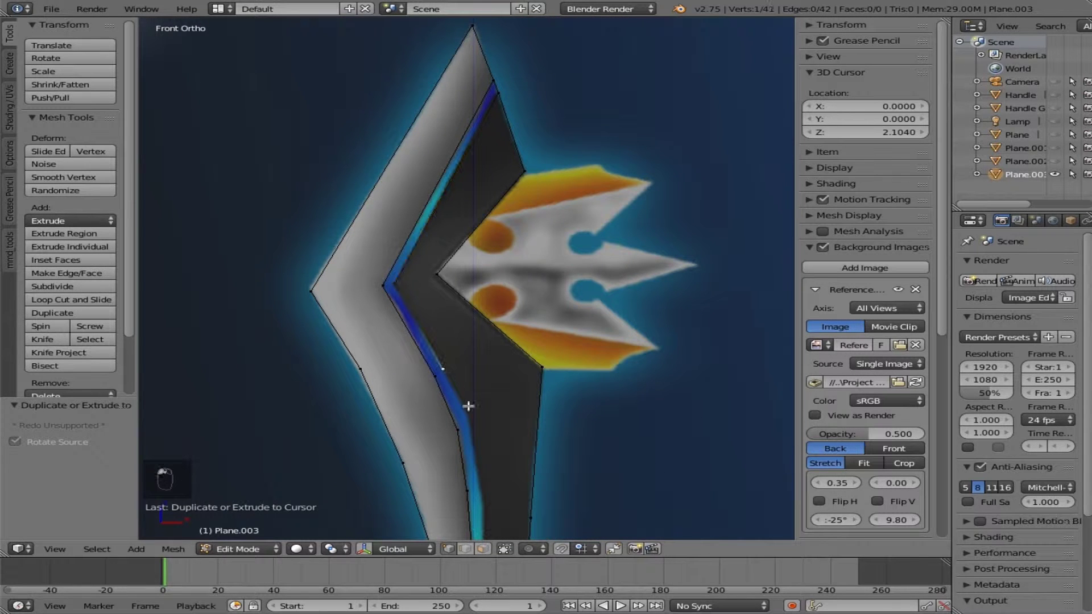
pyautogui.keyDown('ctrl'); pyautogui.click(464, 417); pyautogui.keyUp('ctrl')
pyautogui.keyDown('ctrl'); pyautogui.click(481, 485); pyautogui.keyUp('ctrl')
pyautogui.keyDown('shift'); pyautogui.scroll(-2, 478, 472); pyautogui.keyUp('shift')
pyautogui.keyDown('ctrl'); pyautogui.click(482, 470); pyautogui.keyUp('ctrl')
pyautogui.keyDown('shift'); pyautogui.scroll(-2, 479, 468); pyautogui.keyUp('shift')
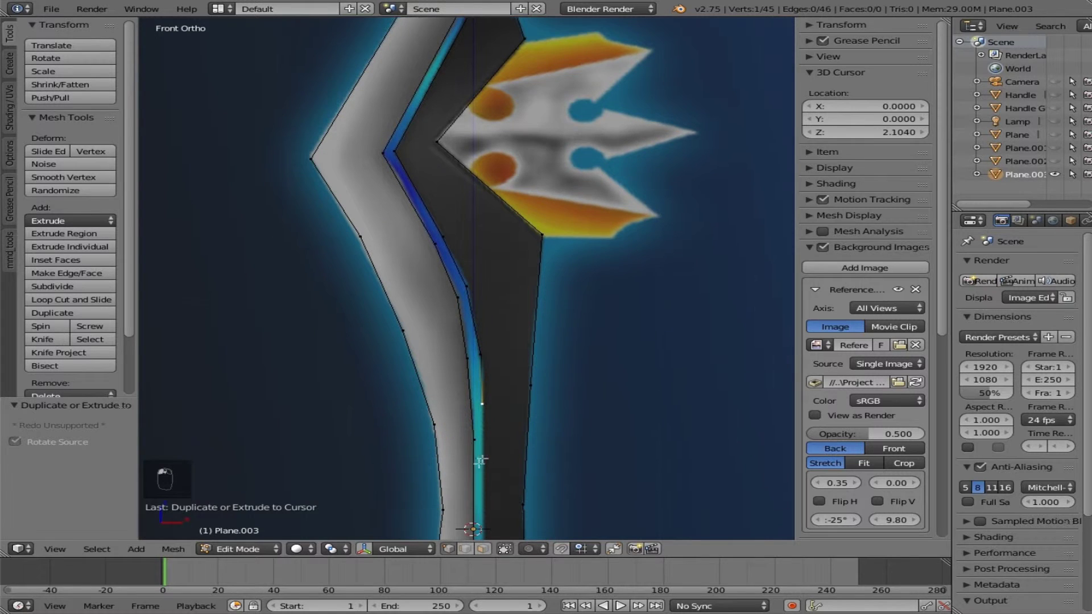
# Step: Extrude five more vertices down the stripe's right edge, through the narrow middle to above the teal fins
pyautogui.keyDown('ctrl'); pyautogui.click(486, 458); pyautogui.keyUp('ctrl')
pyautogui.keyDown('shift'); pyautogui.scroll(-3, 485, 455); pyautogui.keyUp('shift')
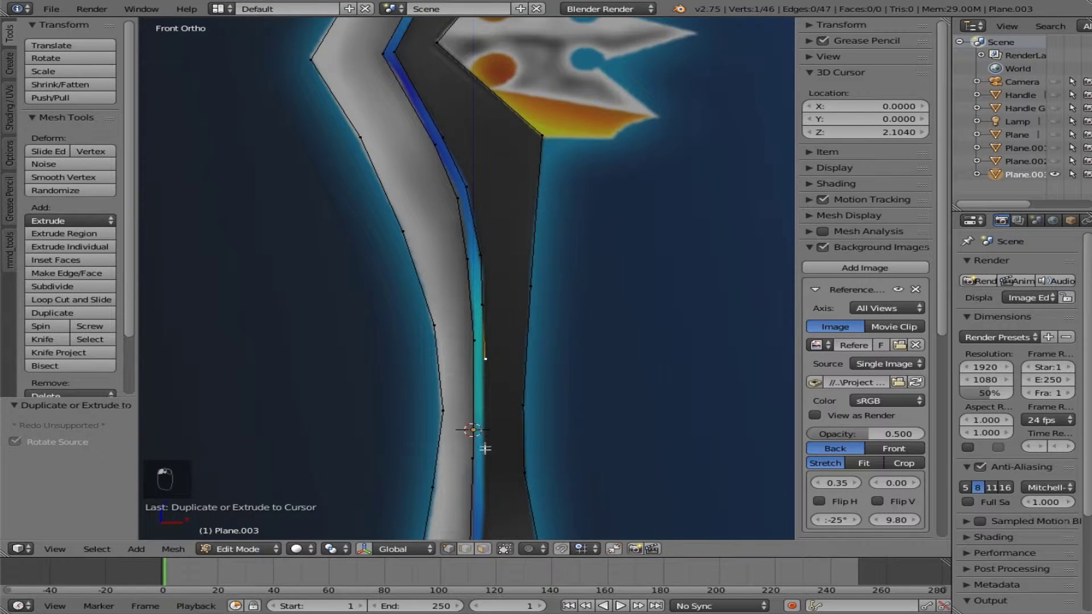
pyautogui.keyDown('ctrl'); pyautogui.click(485, 447); pyautogui.keyUp('ctrl')
pyautogui.keyDown('shift'); pyautogui.scroll(-4, 486, 447); pyautogui.keyUp('shift')
pyautogui.keyDown('ctrl'); pyautogui.click(482, 411); pyautogui.keyUp('ctrl')
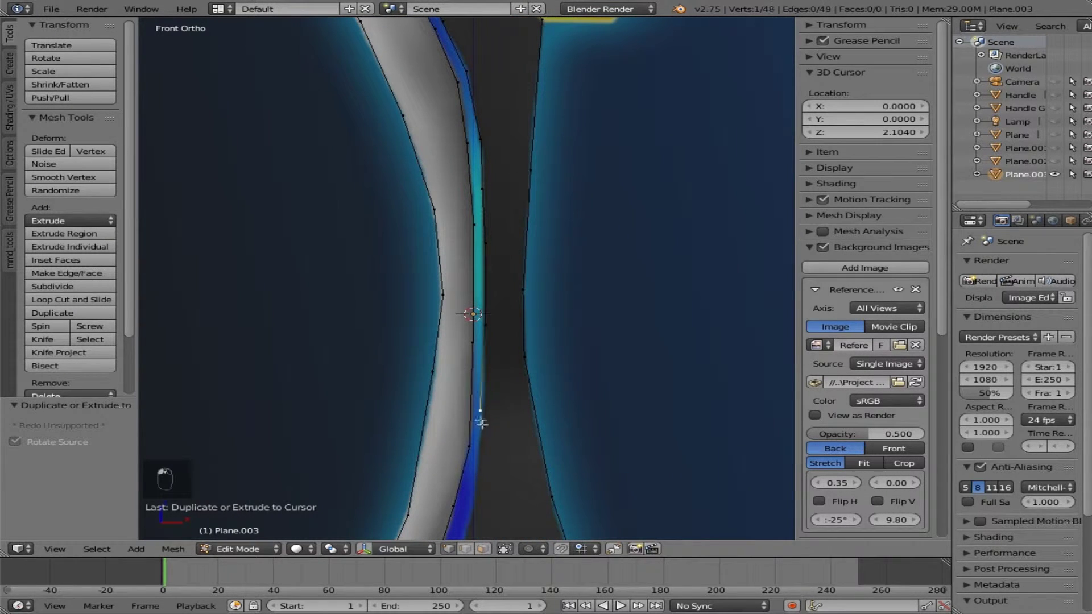
pyautogui.keyDown('ctrl'); pyautogui.click(479, 474); pyautogui.keyUp('ctrl')
pyautogui.keyDown('shift'); pyautogui.scroll(-3, 479, 472); pyautogui.keyUp('shift')
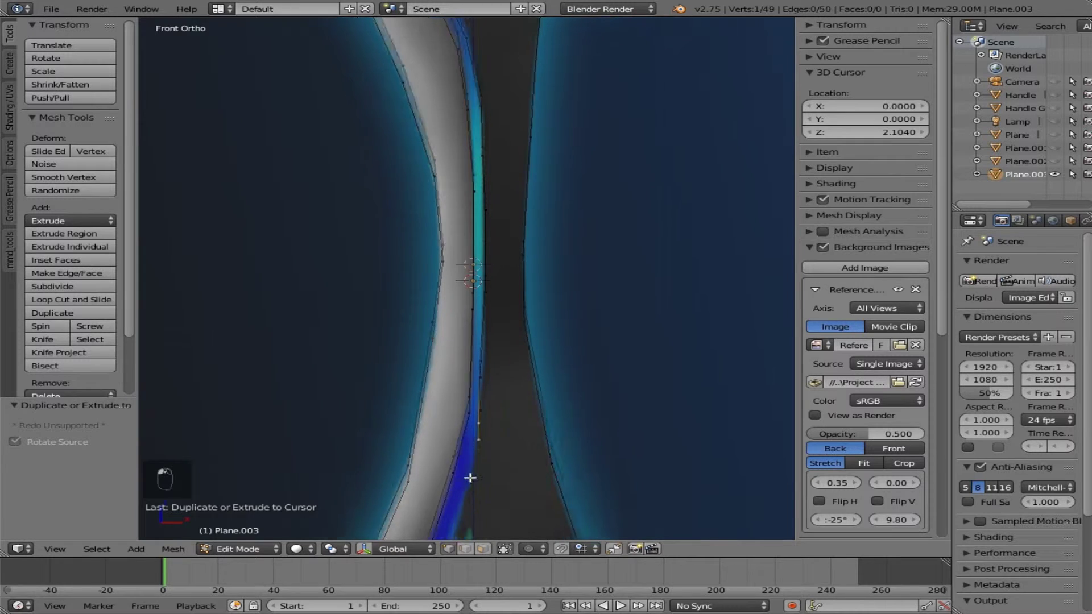
pyautogui.keyDown('ctrl'); pyautogui.click(467, 438); pyautogui.keyUp('ctrl')
pyautogui.keyDown('shift'); pyautogui.scroll(-4, 448, 467); pyautogui.keyUp('shift')
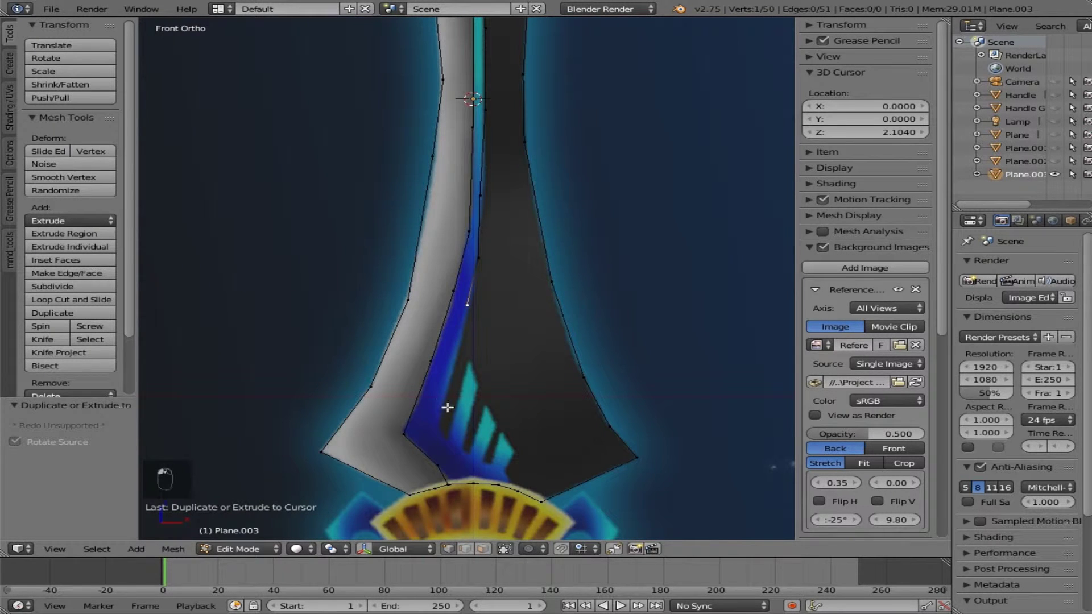
# Step: Extrude vertices around the first two dark slots and the first teal fin, up to the second fin's right corner
pyautogui.keyDown('ctrl'); pyautogui.click(446, 443); pyautogui.keyUp('ctrl')
pyautogui.keyDown('ctrl'); pyautogui.click(466, 363); pyautogui.keyUp('ctrl')
pyautogui.keyDown('ctrl'); pyautogui.click(479, 388); pyautogui.keyUp('ctrl')
pyautogui.keyDown('ctrl'); pyautogui.click(462, 449); pyautogui.keyUp('ctrl')
pyautogui.keyDown('ctrl'); pyautogui.click(471, 456); pyautogui.keyUp('ctrl')
pyautogui.keyDown('ctrl'); pyautogui.click(497, 427); pyautogui.keyUp('ctrl')
pyautogui.scroll(3, 501, 426)
pyautogui.scroll(-2, 504, 415)
pyautogui.scroll(1, 493, 411)
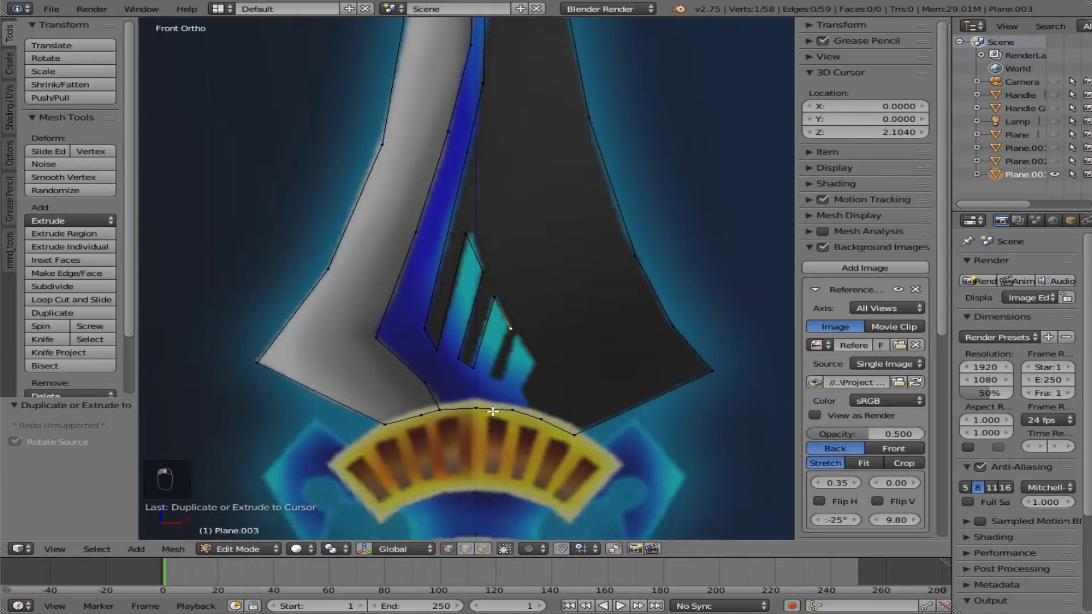
# Step: Nudge the tip and right-corner vertices of the first two teal fins onto the reference image
pyautogui.scroll(2, 492, 410)
pyautogui.rightClick(472, 219)
pyautogui.press('g')
pyautogui.click(481, 226)
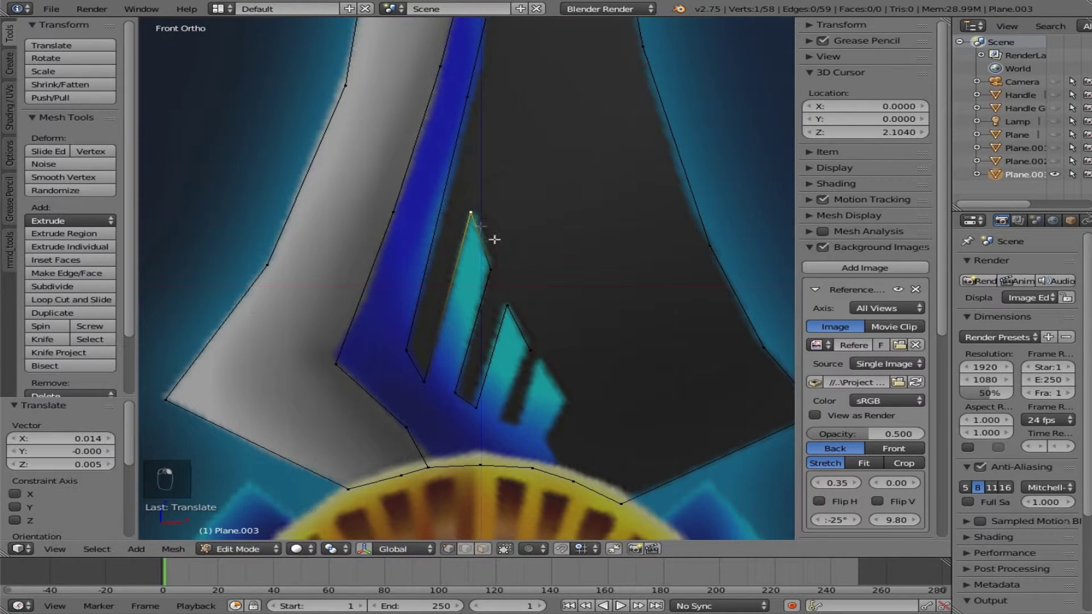
pyautogui.moveTo(493, 270); pyautogui.dragTo(492, 264, button='right')
pyautogui.moveTo(509, 309); pyautogui.dragTo(505, 304, button='right')
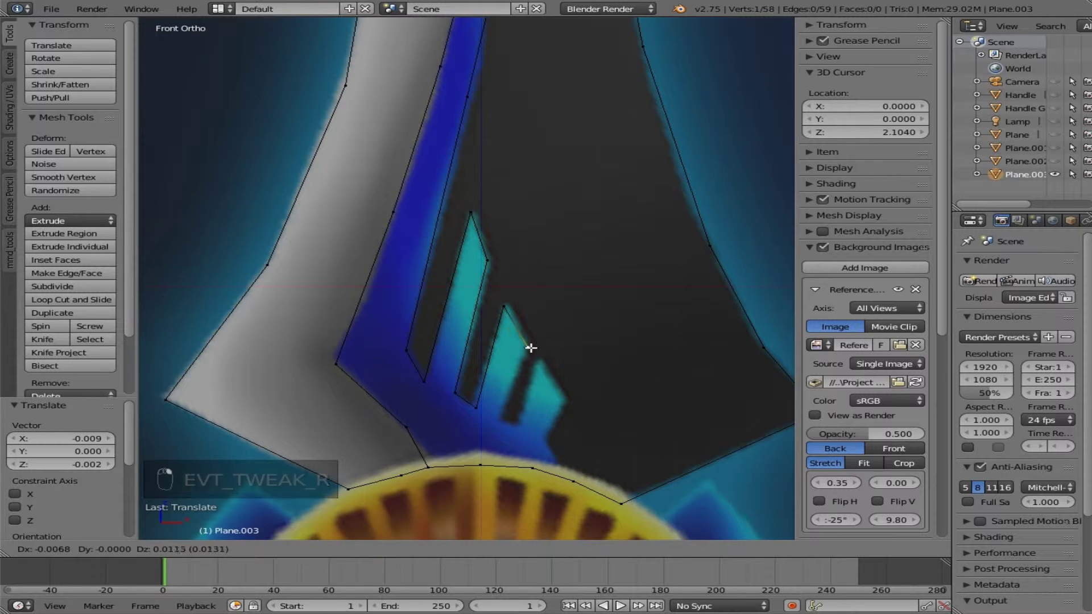
pyautogui.moveTo(530, 351); pyautogui.dragTo(528, 345, button='right')
# Step: Extrude five vertices around the third slot and teal fin, and connect the last one to the guard's arc with an edge
pyautogui.keyDown('ctrl'); pyautogui.click(496, 417); pyautogui.keyUp('ctrl')
pyautogui.keyDown('ctrl'); pyautogui.click(519, 426); pyautogui.keyUp('ctrl')
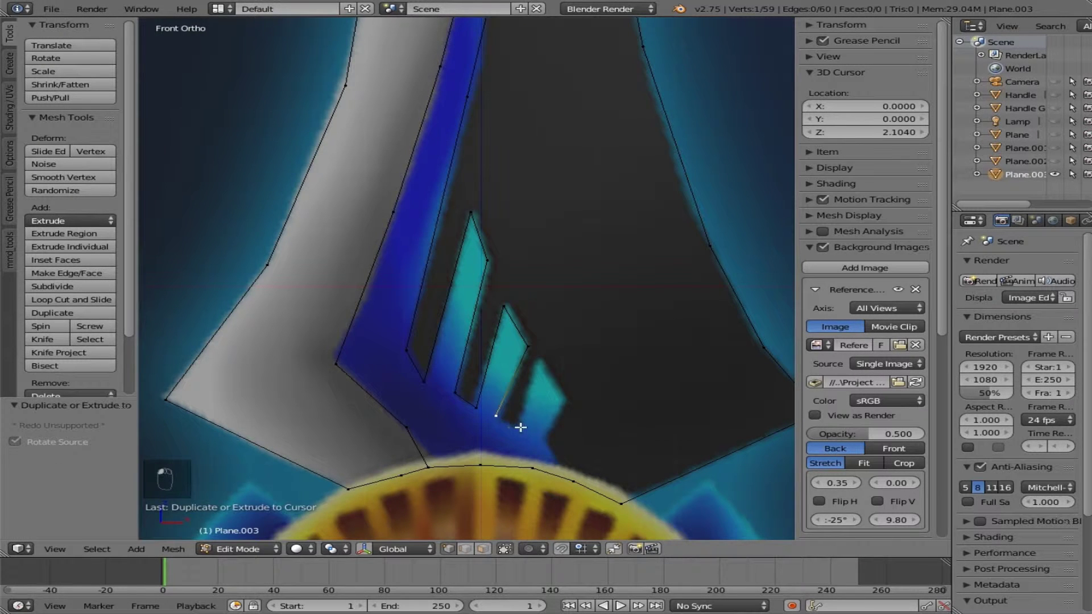
pyautogui.keyDown('ctrl'); pyautogui.click(538, 358); pyautogui.keyUp('ctrl')
pyautogui.keyDown('ctrl'); pyautogui.click(563, 402); pyautogui.keyUp('ctrl')
pyautogui.keyDown('ctrl'); pyautogui.click(545, 439); pyautogui.keyUp('ctrl')
pyautogui.keyDown('shift'); pyautogui.rightClick(575, 482); pyautogui.keyUp('shift')
pyautogui.keyDown('shift'); pyautogui.rightClick(573, 481); pyautogui.keyUp('shift')
pyautogui.press('f')
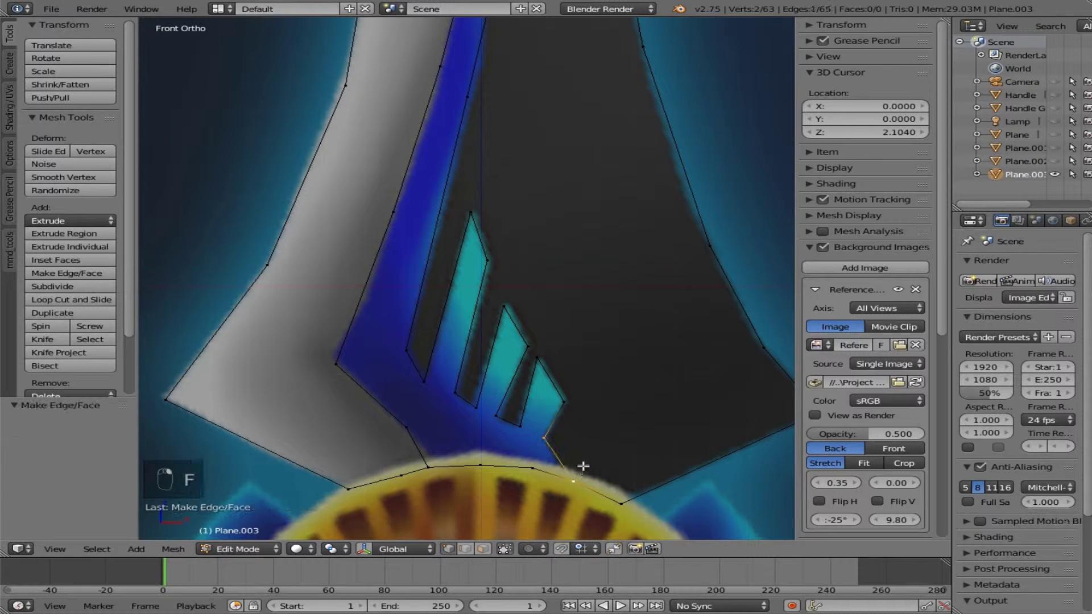
# Step: Deselect everything and examine the traced stripe and fins at the blade's base
pyautogui.press('a')
pyautogui.scroll(-4, 599, 313)
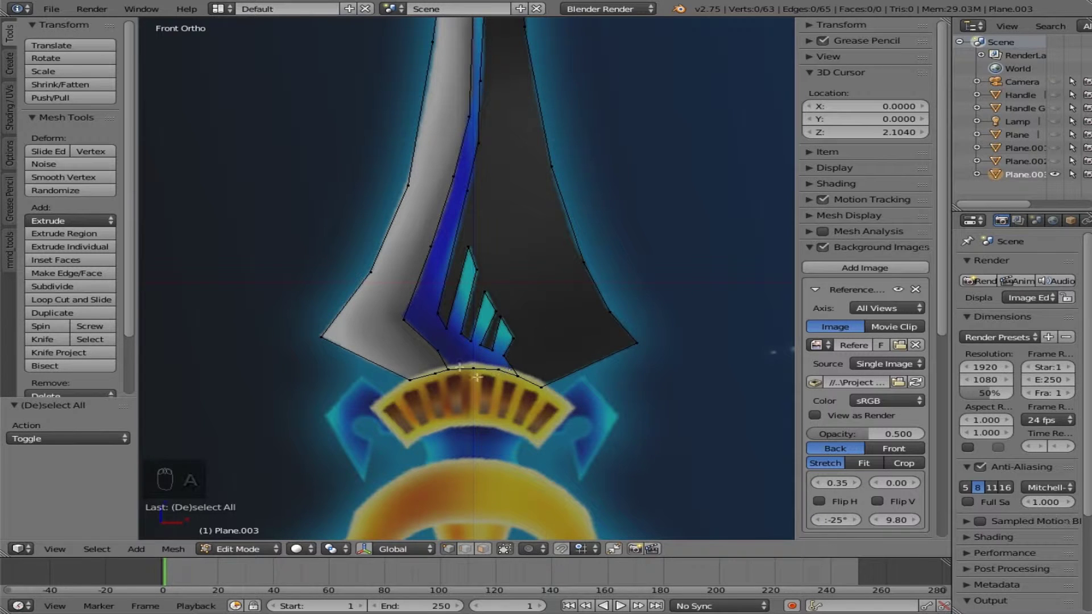
pyautogui.scroll(2, 477, 309)
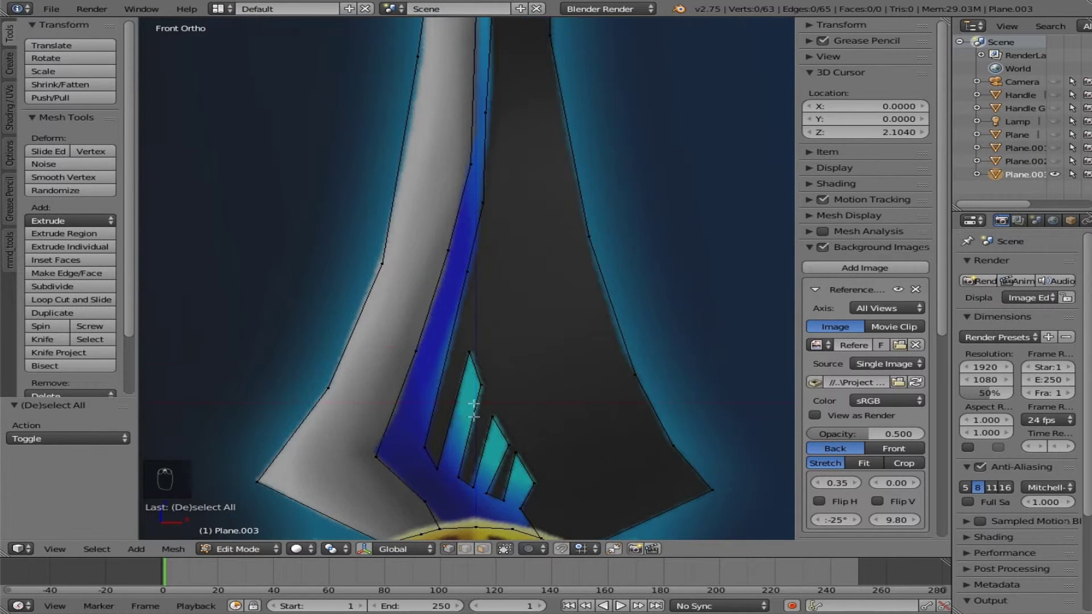
pyautogui.scroll(-1, 460, 449)
pyautogui.keyDown('shift'); pyautogui.scroll(-3, 453, 515); pyautogui.keyUp('shift')
pyautogui.scroll(3, 450, 499)
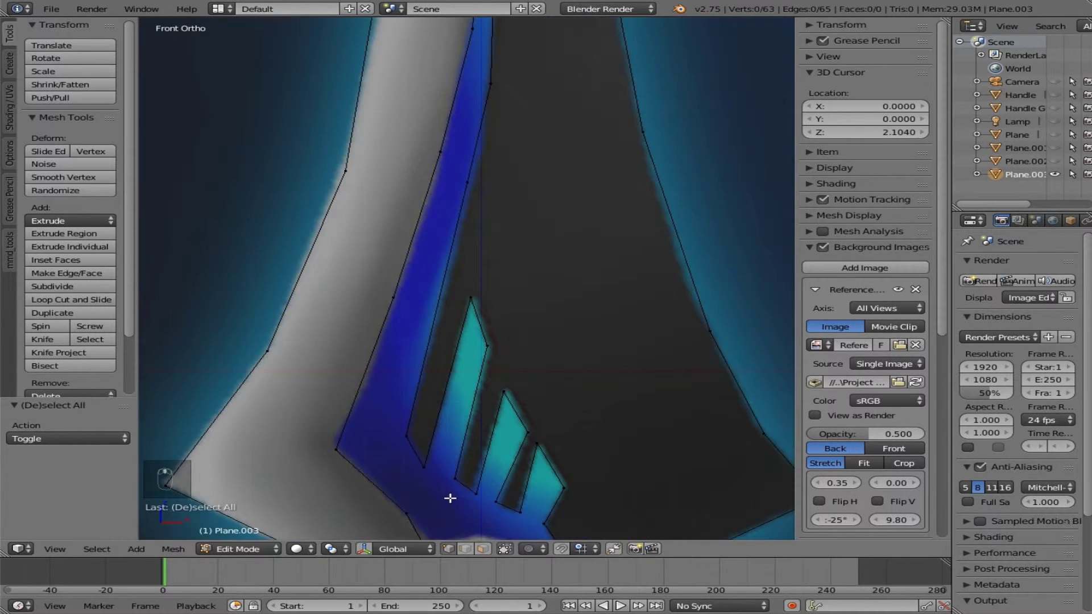
pyautogui.scroll(-2, 449, 498)
pyautogui.keyDown('shift'); pyautogui.scroll(-1, 450, 498); pyautogui.keyUp('shift')
pyautogui.rightClick(443, 454)
pyautogui.keyDown('shift'); pyautogui.rightClick(478, 454); pyautogui.keyUp('shift')
pyautogui.keyDown('shift'); pyautogui.rightClick(513, 458); pyautogui.keyUp('shift')
pyautogui.keyDown('shift'); pyautogui.rightClick(548, 466); pyautogui.keyUp('shift')
pyautogui.keyDown('shift'); pyautogui.rightClick(537, 436); pyautogui.keyUp('shift')
pyautogui.keyDown('shift'); pyautogui.rightClick(537, 405); pyautogui.keyUp('shift')
pyautogui.keyDown('shift'); pyautogui.rightClick(518, 380); pyautogui.keyUp('shift')
pyautogui.keyDown('shift'); pyautogui.rightClick(501, 426); pyautogui.keyUp('shift')
pyautogui.keyDown('shift'); pyautogui.rightClick(484, 418); pyautogui.keyUp('shift')
pyautogui.keyDown('shift'); pyautogui.rightClick(469, 410); pyautogui.keyUp('shift')
pyautogui.keyDown('shift'); pyautogui.rightClick(460, 404); pyautogui.keyUp('shift')
pyautogui.keyDown('shift'); pyautogui.rightClick(482, 313); pyautogui.keyUp('shift')
pyautogui.keyDown('shift'); pyautogui.rightClick(494, 344); pyautogui.keyUp('shift')
pyautogui.keyDown('shift'); pyautogui.rightClick(509, 370); pyautogui.keyUp('shift')
pyautogui.keyDown('shift'); pyautogui.rightClick(435, 399); pyautogui.keyUp('shift')
pyautogui.keyDown('shift'); pyautogui.rightClick(477, 278); pyautogui.keyUp('shift')
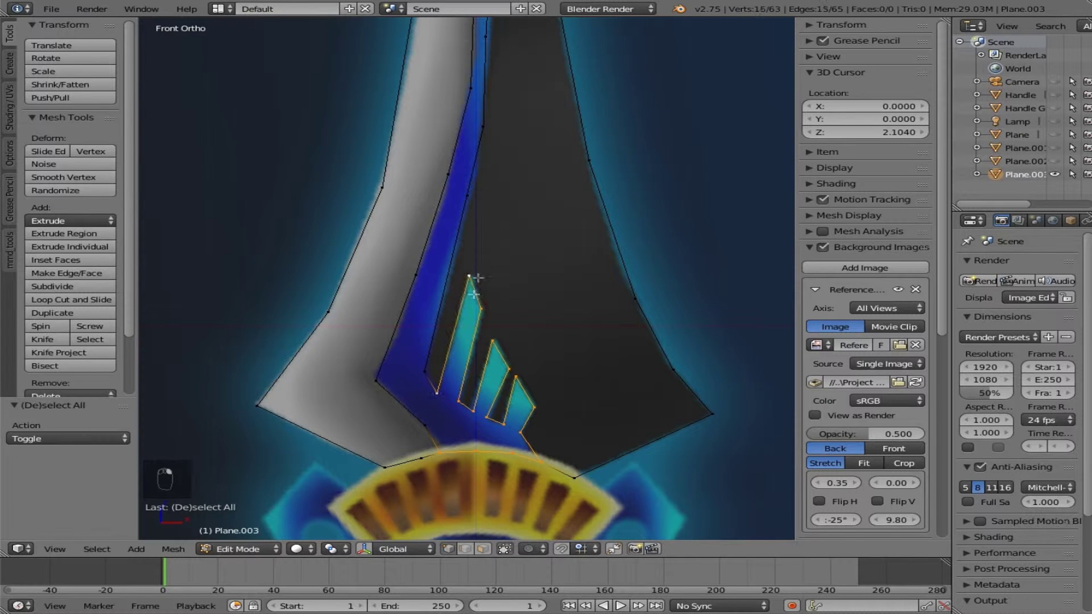
pyautogui.press('a')
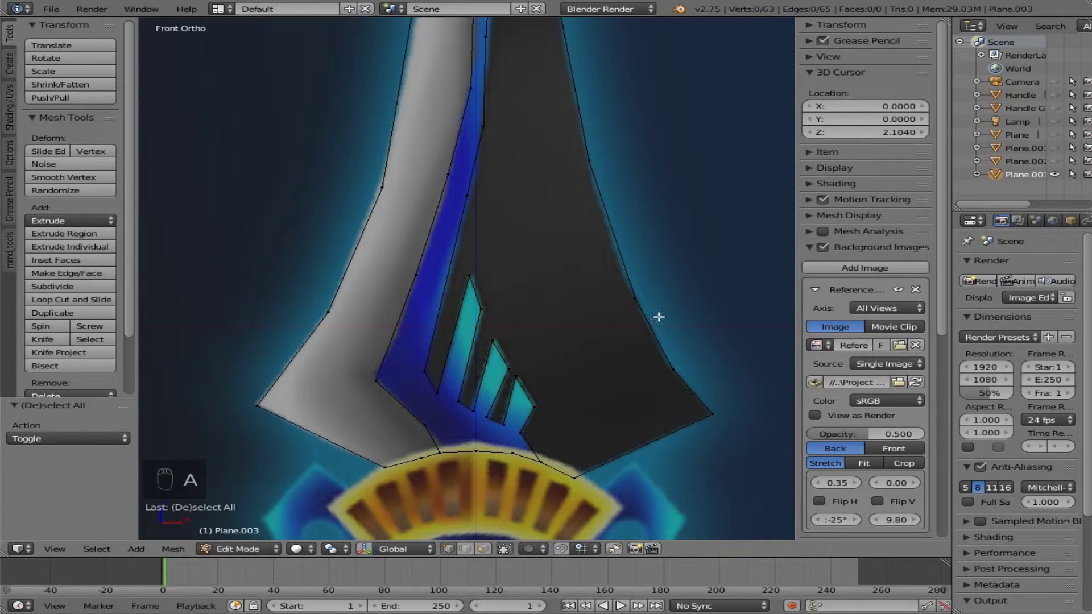
pyautogui.press('a')
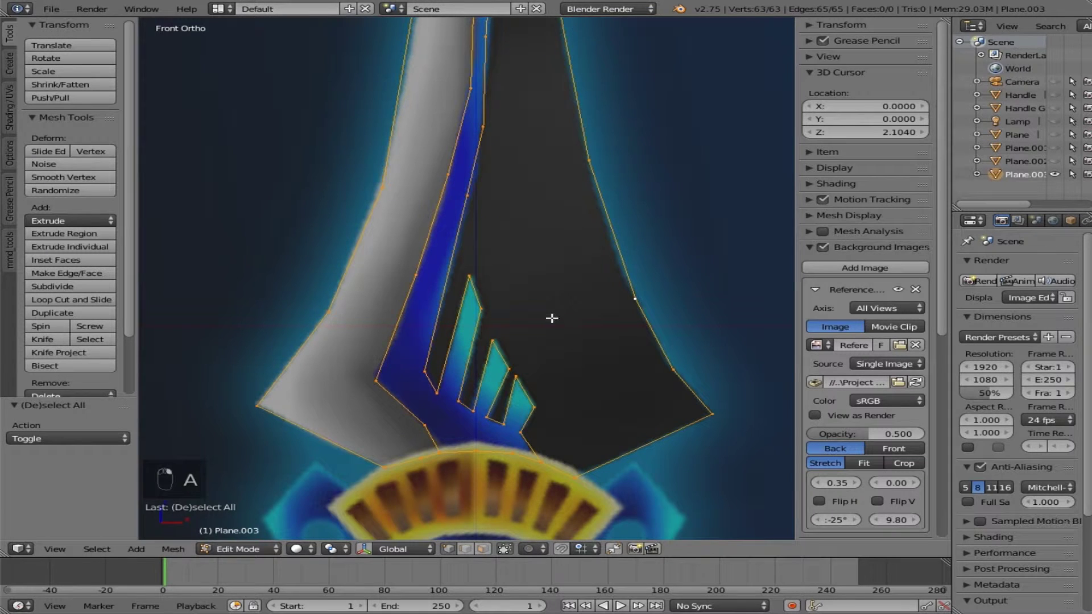
pyautogui.press('a')
# Step: Select the vertices bounding the blue base: the adjoining guard arc, the stripe's lower left corner, and all teal fins and slots
pyautogui.rightClick(532, 454)
pyautogui.keyDown('shift'); pyautogui.rightClick(478, 449); pyautogui.keyUp('shift')
pyautogui.keyDown('shift'); pyautogui.rightClick(440, 453); pyautogui.keyUp('shift')
pyautogui.keyDown('shift'); pyautogui.rightClick(425, 426); pyautogui.keyUp('shift')
pyautogui.keyDown('shift'); pyautogui.rightClick(376, 381); pyautogui.keyUp('shift')
pyautogui.keyDown('shift'); pyautogui.rightClick(520, 432); pyautogui.keyUp('shift')
pyautogui.keyDown('shift'); pyautogui.rightClick(534, 407); pyautogui.keyUp('shift')
pyautogui.keyDown('shift'); pyautogui.rightClick(516, 377); pyautogui.keyUp('shift')
pyautogui.keyDown('shift'); pyautogui.rightClick(504, 424); pyautogui.keyUp('shift')
pyautogui.keyDown('shift'); pyautogui.rightClick(487, 418); pyautogui.keyUp('shift')
pyautogui.keyDown('shift'); pyautogui.rightClick(493, 341); pyautogui.keyUp('shift')
pyautogui.keyDown('shift'); pyautogui.rightClick(509, 369); pyautogui.keyUp('shift')
pyautogui.keyDown('shift'); pyautogui.rightClick(473, 410); pyautogui.keyUp('shift')
pyautogui.keyDown('shift'); pyautogui.rightClick(459, 401); pyautogui.keyUp('shift')
pyautogui.keyDown('shift'); pyautogui.rightClick(438, 387); pyautogui.keyUp('shift')
pyautogui.keyDown('shift'); pyautogui.rightClick(469, 277); pyautogui.keyUp('shift')
pyautogui.keyDown('shift'); pyautogui.rightClick(481, 310); pyautogui.keyUp('shift')
pyautogui.keyDown('shift'); pyautogui.rightClick(425, 371); pyautogui.keyUp('shift')
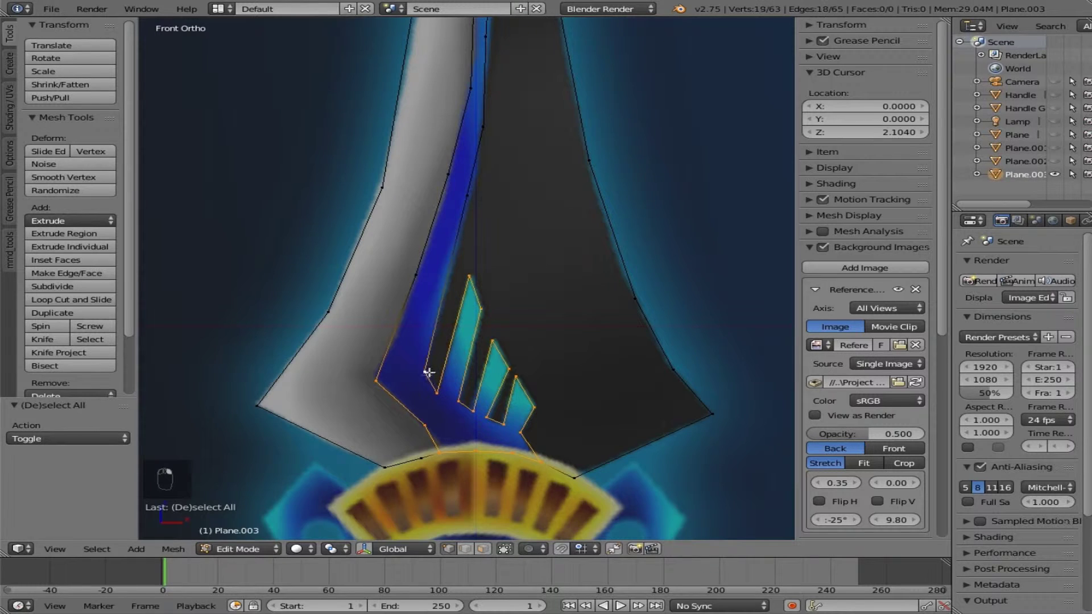
# Step: Add the vertices on both edges of the blue stripe, from above the fins to the blade's middle, to the selection
pyautogui.keyDown('shift'); pyautogui.scroll(2, 479, 350); pyautogui.keyUp('shift')
pyautogui.keyDown('shift'); pyautogui.scroll(2, 479, 349); pyautogui.keyUp('shift')
pyautogui.keyDown('shift'); pyautogui.rightClick(416, 441); pyautogui.keyUp('shift')
pyautogui.keyDown('shift'); pyautogui.rightClick(449, 340); pyautogui.keyUp('shift')
pyautogui.keyDown('shift'); pyautogui.rightClick(468, 360); pyautogui.keyUp('shift')
pyautogui.keyDown('shift'); pyautogui.rightClick(483, 294); pyautogui.keyUp('shift')
pyautogui.keyDown('shift'); pyautogui.rightClick(472, 256); pyautogui.keyUp('shift')
pyautogui.keyDown('shift'); pyautogui.scroll(3, 476, 290); pyautogui.keyUp('shift')
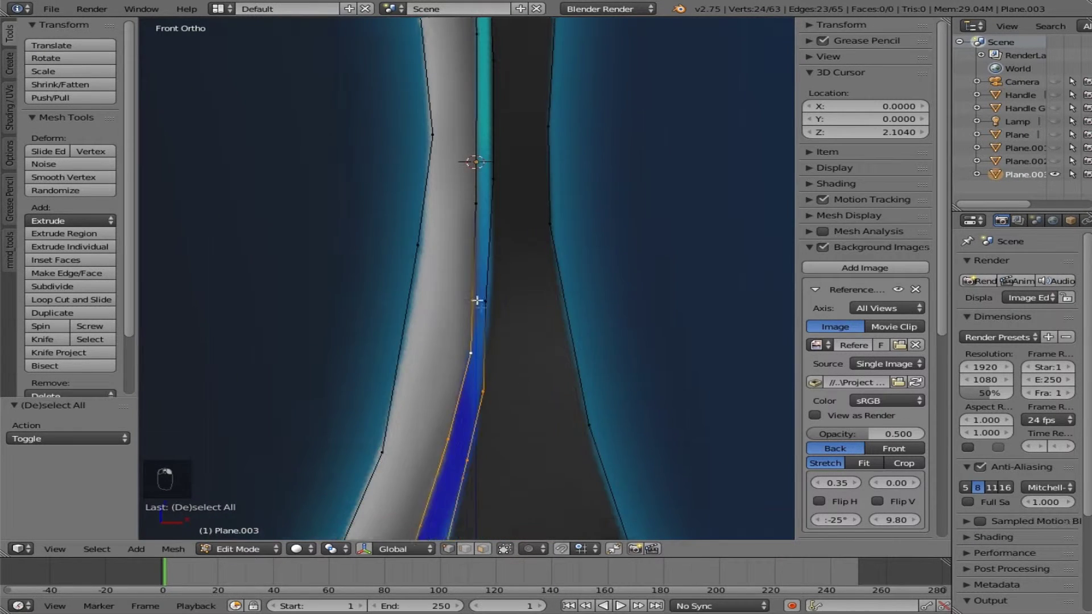
pyautogui.keyDown('shift'); pyautogui.rightClick(490, 259); pyautogui.keyUp('shift')
pyautogui.keyDown('shift'); pyautogui.rightClick(477, 253); pyautogui.keyUp('shift')
pyautogui.keyDown('shift'); pyautogui.rightClick(493, 229); pyautogui.keyUp('shift')
# Step: Extend the selection along both edges of the stripe's upper half, ending at the two vertices of the sharp bend
pyautogui.keyDown('shift'); pyautogui.scroll(5, 490, 275); pyautogui.keyUp('shift')
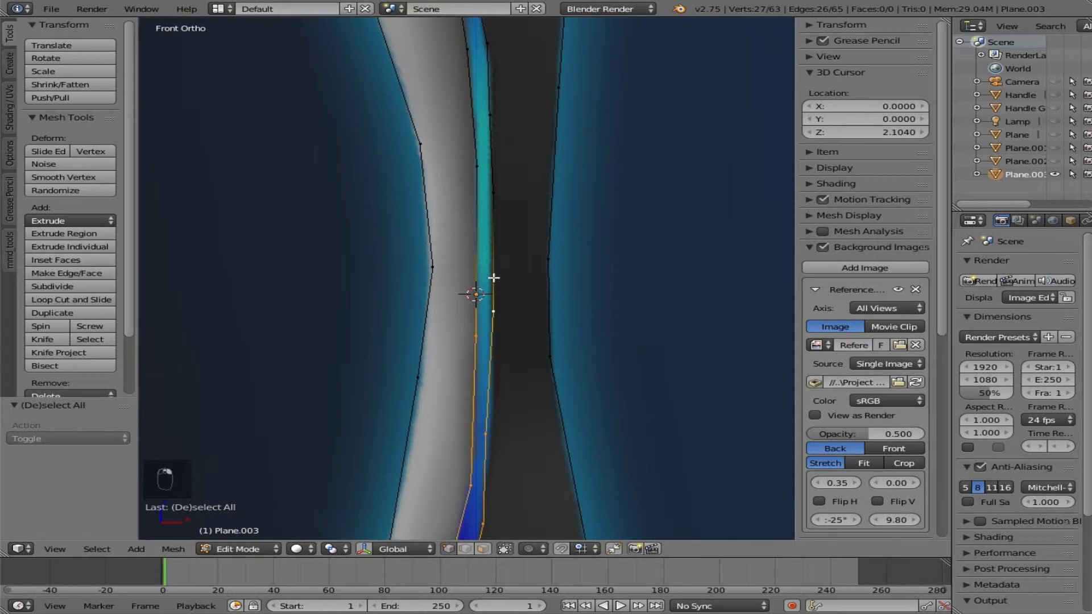
pyautogui.keyDown('shift'); pyautogui.rightClick(472, 300); pyautogui.keyUp('shift')
pyautogui.keyDown('shift'); pyautogui.rightClick(488, 277); pyautogui.keyUp('shift')
pyautogui.keyDown('shift'); pyautogui.scroll(8, 487, 278); pyautogui.keyUp('shift')
pyautogui.keyDown('shift'); pyautogui.rightClick(467, 328); pyautogui.keyUp('shift')
pyautogui.keyDown('shift'); pyautogui.rightClick(485, 324); pyautogui.keyUp('shift')
pyautogui.keyDown('shift'); pyautogui.rightClick(451, 244); pyautogui.keyUp('shift')
pyautogui.keyDown('shift'); pyautogui.rightClick(459, 251); pyautogui.keyUp('shift')
pyautogui.keyDown('shift'); pyautogui.scroll(4, 452, 285); pyautogui.keyUp('shift')
pyautogui.keyDown('shift'); pyautogui.rightClick(433, 308); pyautogui.keyUp('shift')
pyautogui.keyDown('shift'); pyautogui.scroll(4, 433, 308); pyautogui.keyUp('shift')
pyautogui.keyDown('shift'); pyautogui.rightClick(324, 322); pyautogui.keyUp('shift')
pyautogui.keyDown('shift'); pyautogui.rightClick(352, 331); pyautogui.keyUp('shift')
pyautogui.keyDown('shift'); pyautogui.rightClick(364, 331); pyautogui.keyUp('shift')
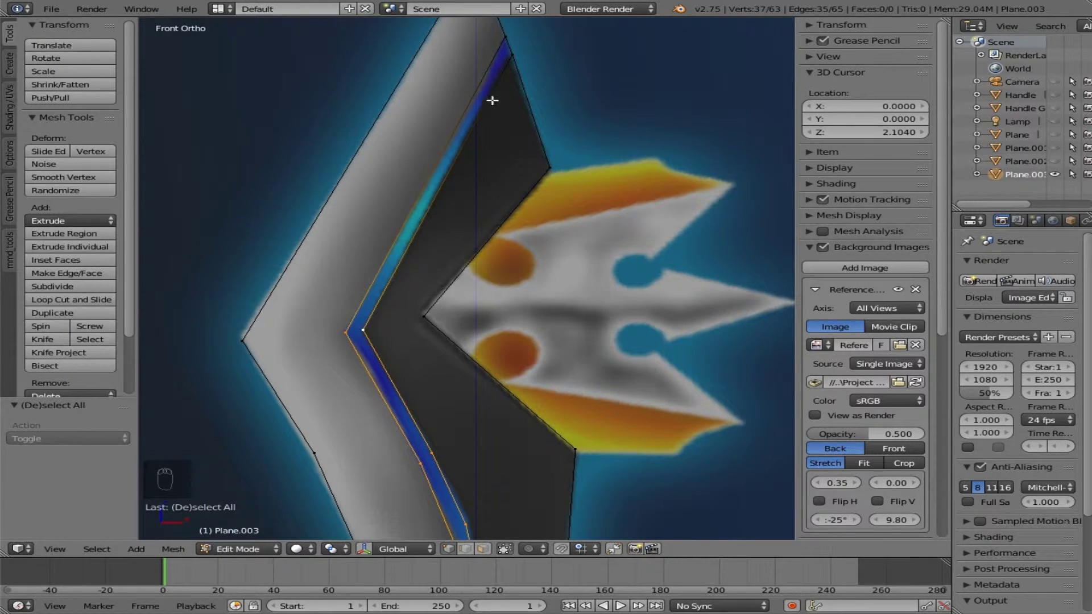
pyautogui.scroll(-1, 483, 102)
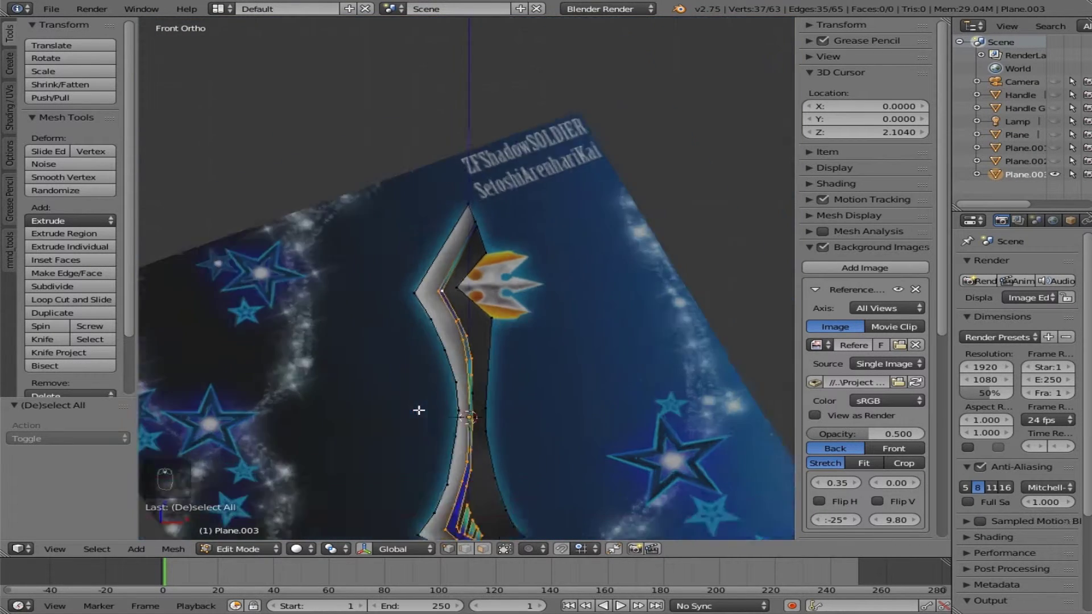
pyautogui.scroll(2, 475, 390)
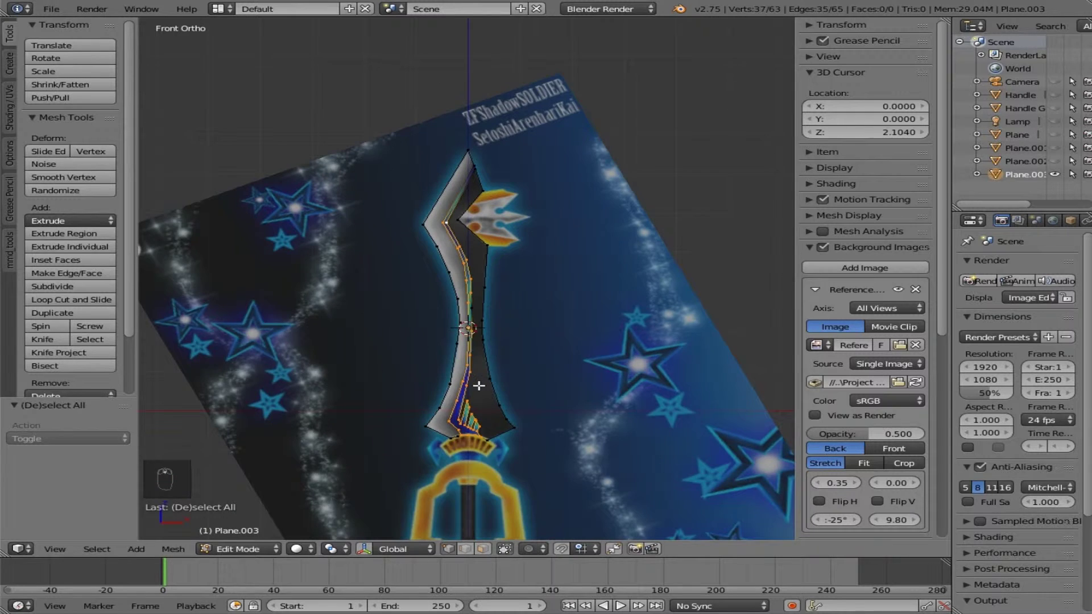
# Step: Switch to the right side view and display the 3D manipulator in translate mode
pyautogui.press('KP_3')
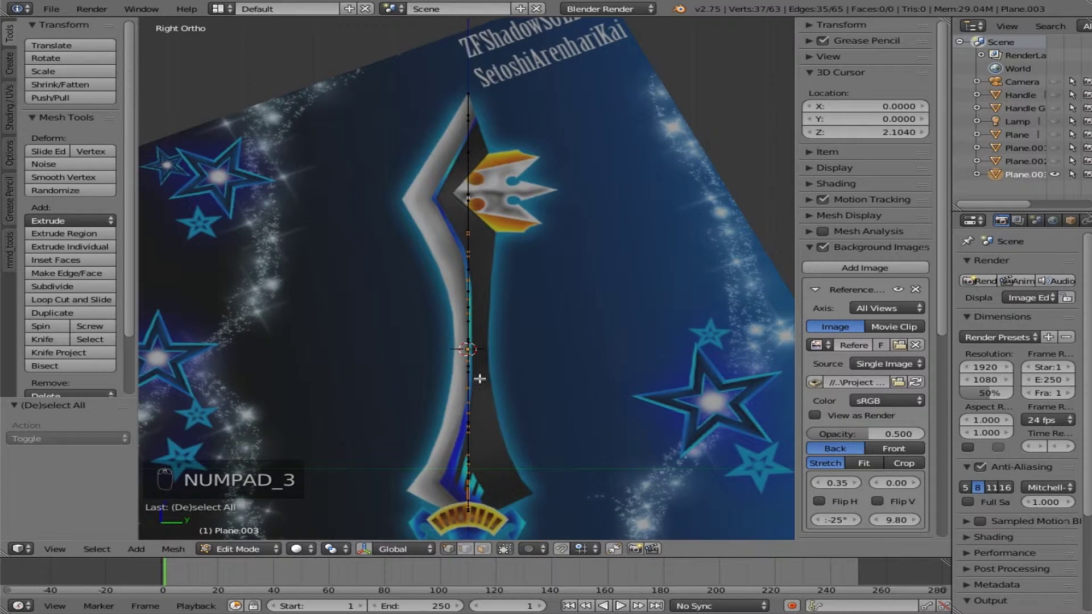
pyautogui.click(364, 547)
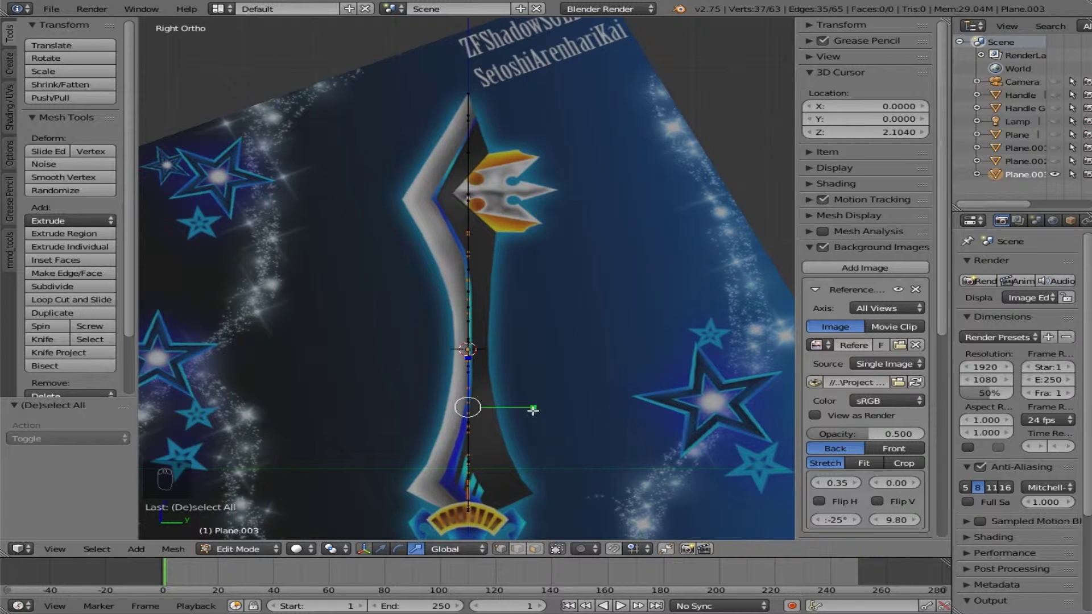
pyautogui.click(381, 550)
# Step: Try to move the selected stripe vertices by -0.232 along Y
pyautogui.moveTo(530, 408); pyautogui.dragTo(508, 402)
pyautogui.scroll(-1, 456, 467)
pyautogui.moveTo(457, 467); pyautogui.dragTo(498, 468, button='middle')
pyautogui.scroll(5, 499, 468)
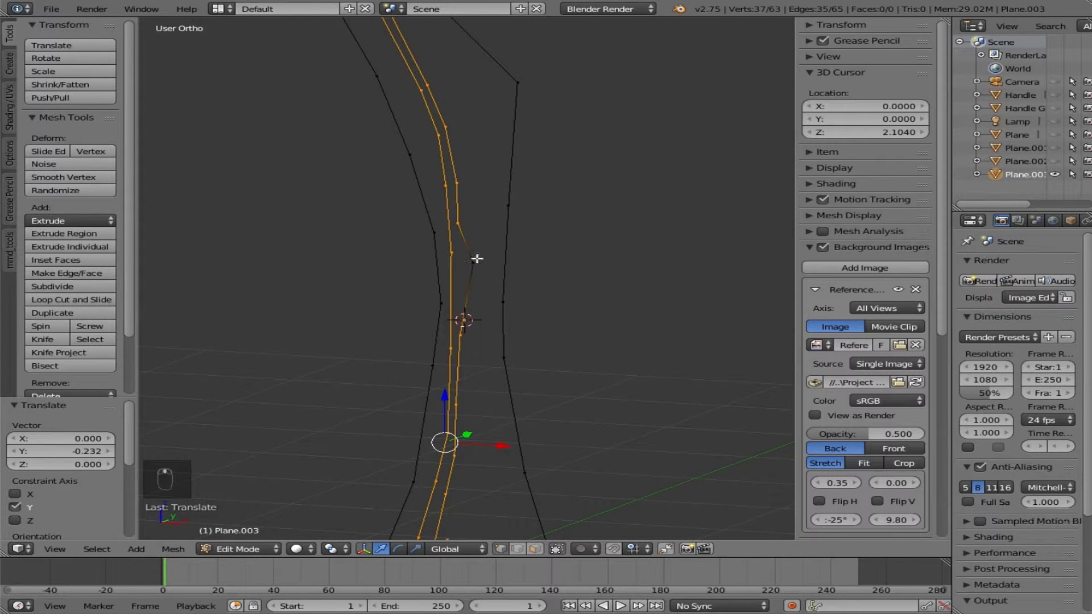
pyautogui.hotkey('ctrl', 'z')
# Step: Add the missed vertex on the stripe's right edge to the selection and move the stripe by -0.185 along Y
pyautogui.moveTo(533, 317); pyautogui.dragTo(482, 262, button='middle')
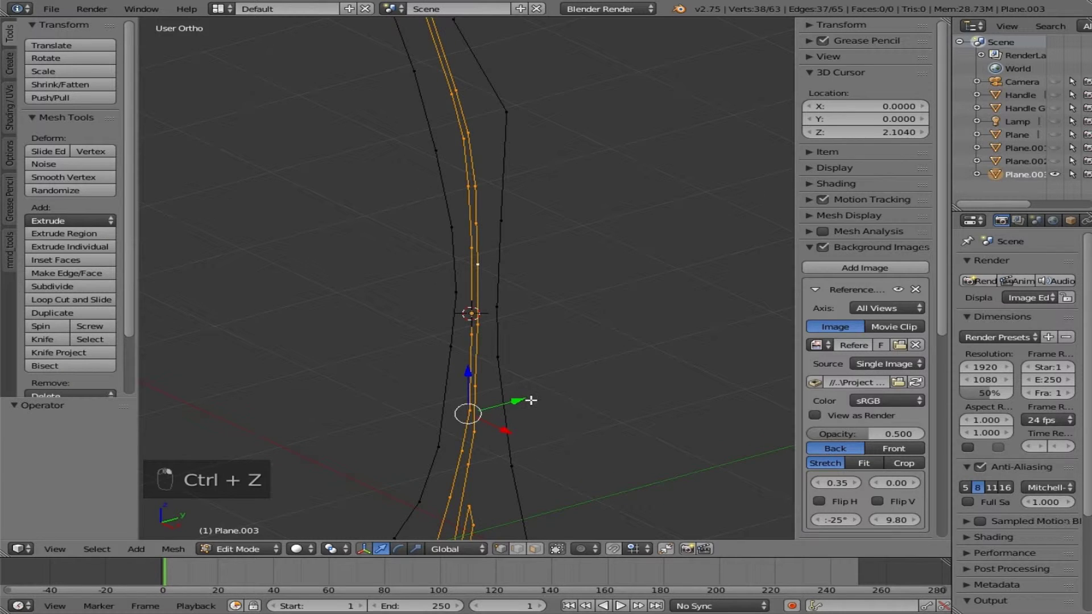
pyautogui.press('KP_3')
pyautogui.press('KP_2')
pyautogui.press('KP_3')
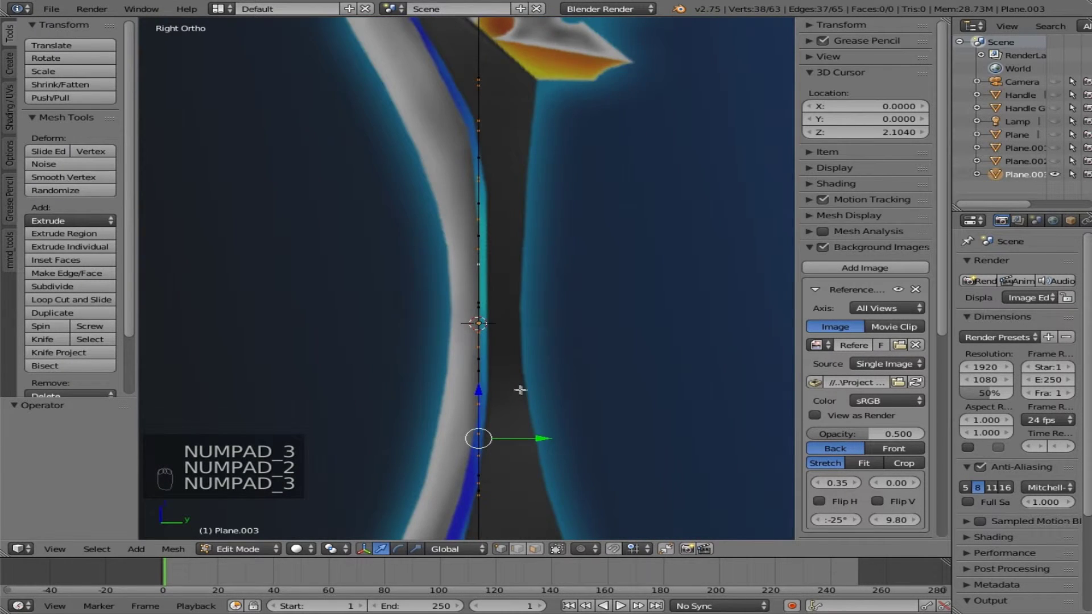
pyautogui.keyDown('shift'); pyautogui.scroll(-3, 519, 389); pyautogui.keyUp('shift')
pyautogui.press('g')
pyautogui.press('y')
pyautogui.click(517, 354)
pyautogui.scroll(-1, 508, 366)
pyautogui.moveTo(508, 366); pyautogui.dragTo(606, 342, button='middle')
pyautogui.moveTo(499, 413); pyautogui.dragTo(443, 414, button='middle')
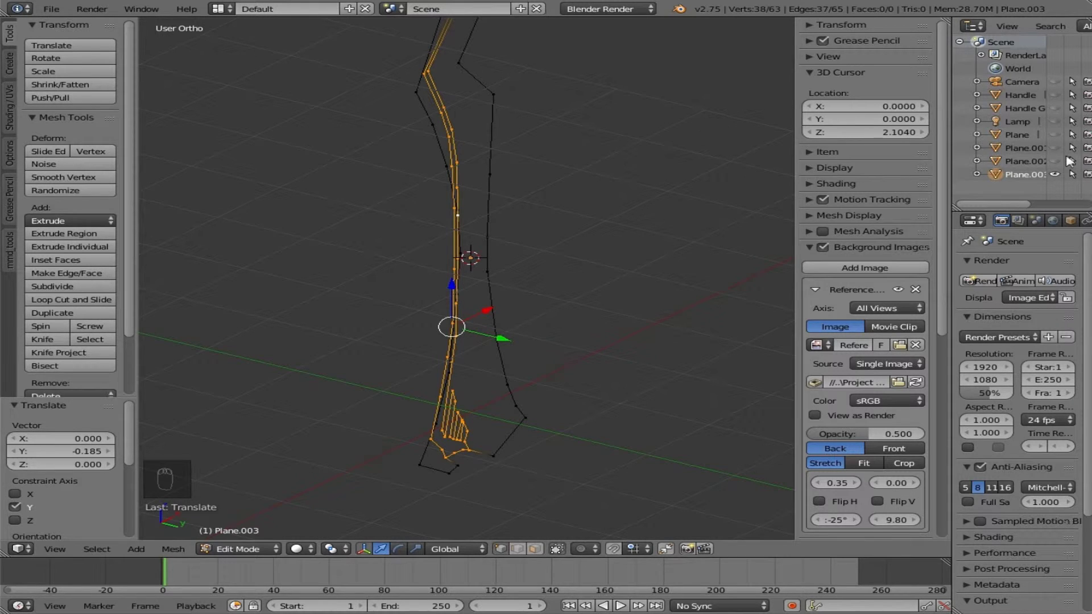
# Step: Unhide the handle and guard objects and move the selected stripe back by 0.042 along Y to fit the guard
pyautogui.moveTo(1055, 161); pyautogui.dragTo(1055, 81)
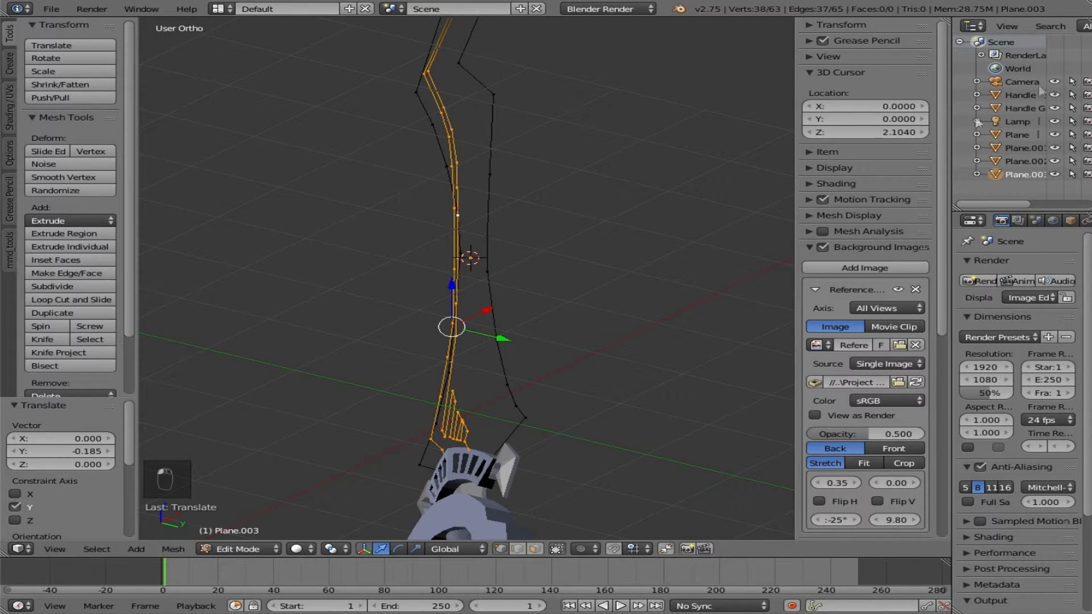
pyautogui.moveTo(555, 349); pyautogui.dragTo(413, 433, button='middle')
pyautogui.press('KP_3')
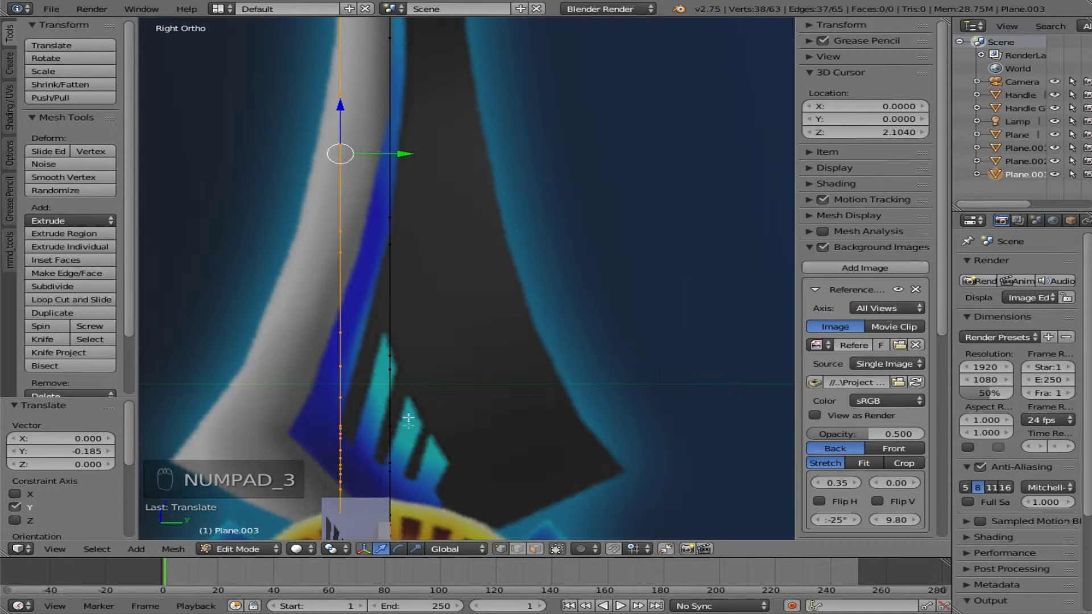
pyautogui.moveTo(403, 154); pyautogui.dragTo(417, 159)
pyautogui.moveTo(331, 333); pyautogui.dragTo(647, 327, button='middle')
pyautogui.press('KP_1')
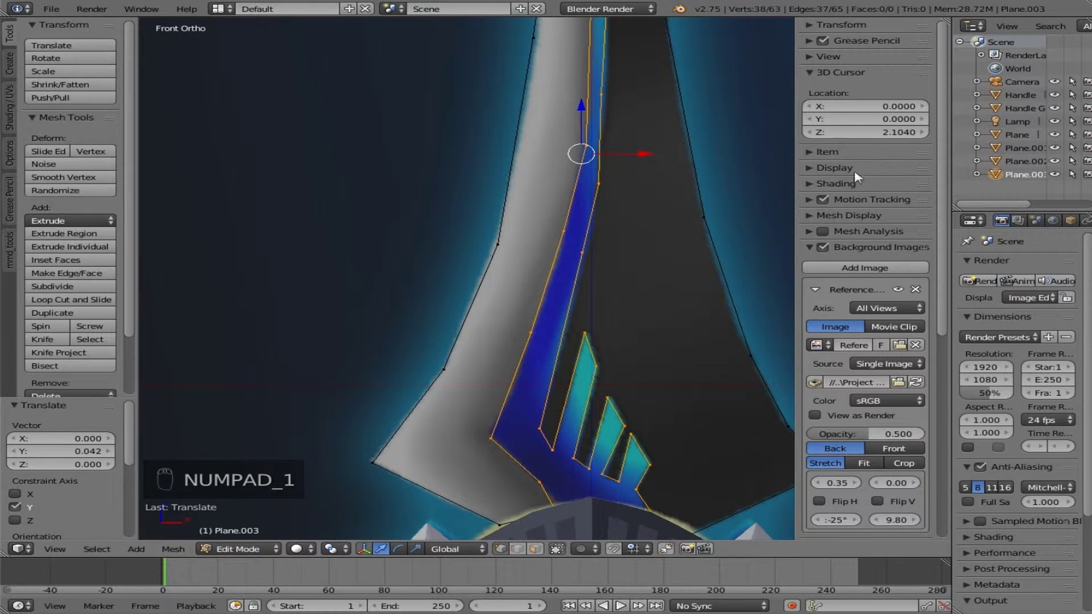
# Step: Hide every object except the blade again
pyautogui.moveTo(1056, 161); pyautogui.dragTo(1055, 81)
pyautogui.scroll(-3, 514, 401)
pyautogui.scroll(3, 529, 395)
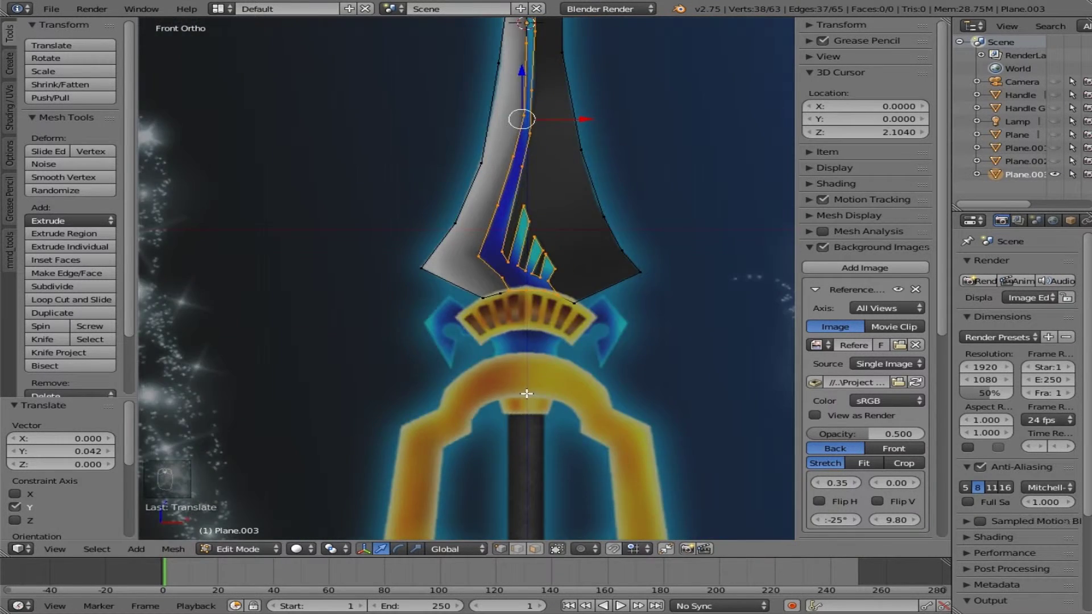
# Step: Move the guard-arc vertex just left of the stripe's base by -0.084 along Y, and deselect everything
pyautogui.moveTo(531, 355); pyautogui.dragTo(504, 215, button='middle')
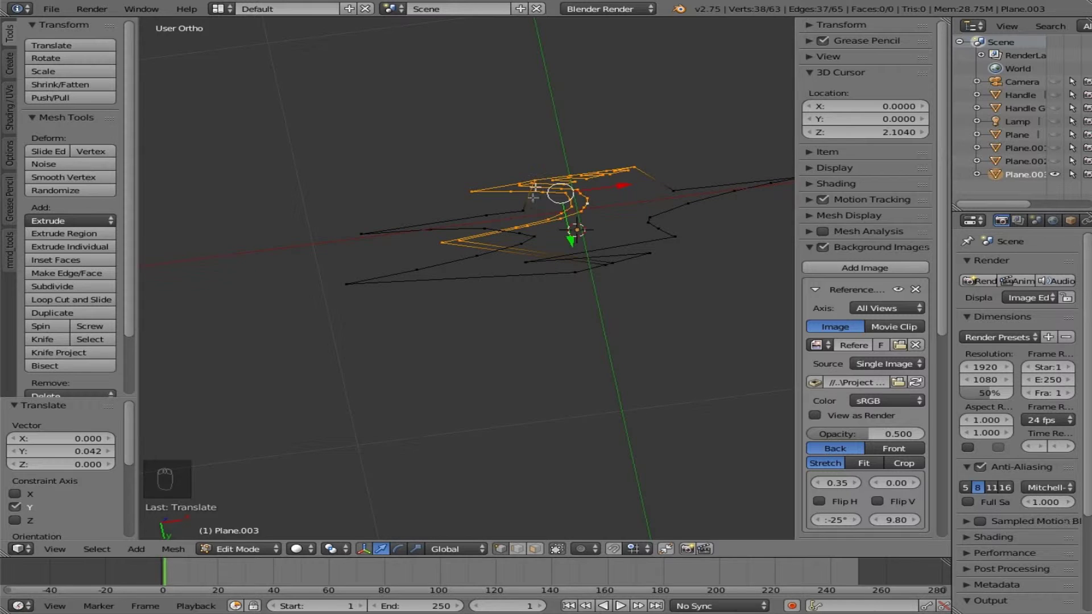
pyautogui.moveTo(530, 202); pyautogui.dragTo(537, 269, button='middle')
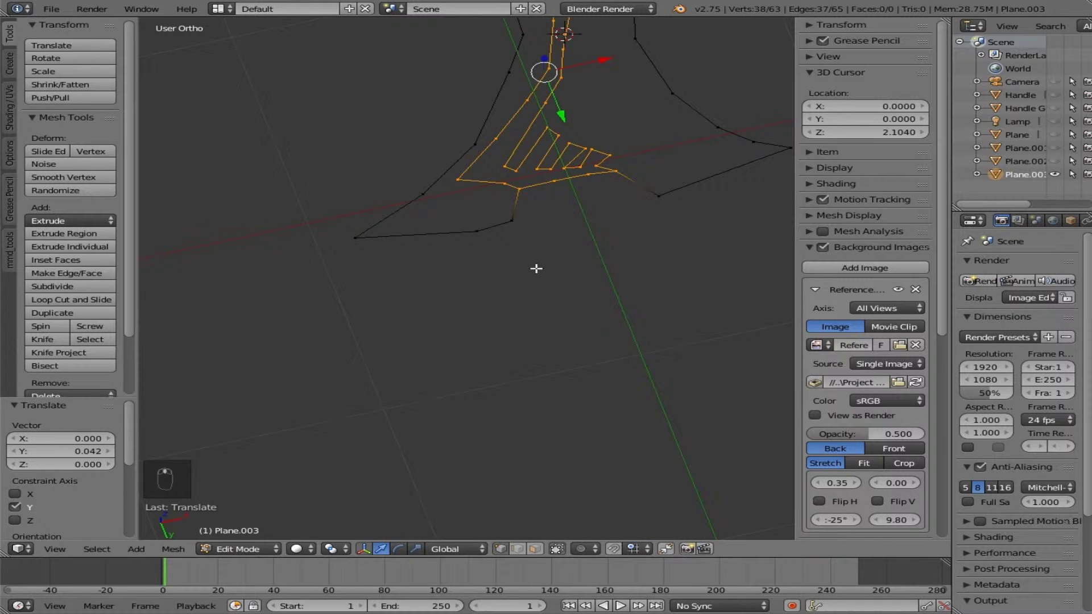
pyautogui.keyDown('shift'); pyautogui.scroll(5, 519, 270); pyautogui.keyUp('shift')
pyautogui.scroll(4, 511, 285)
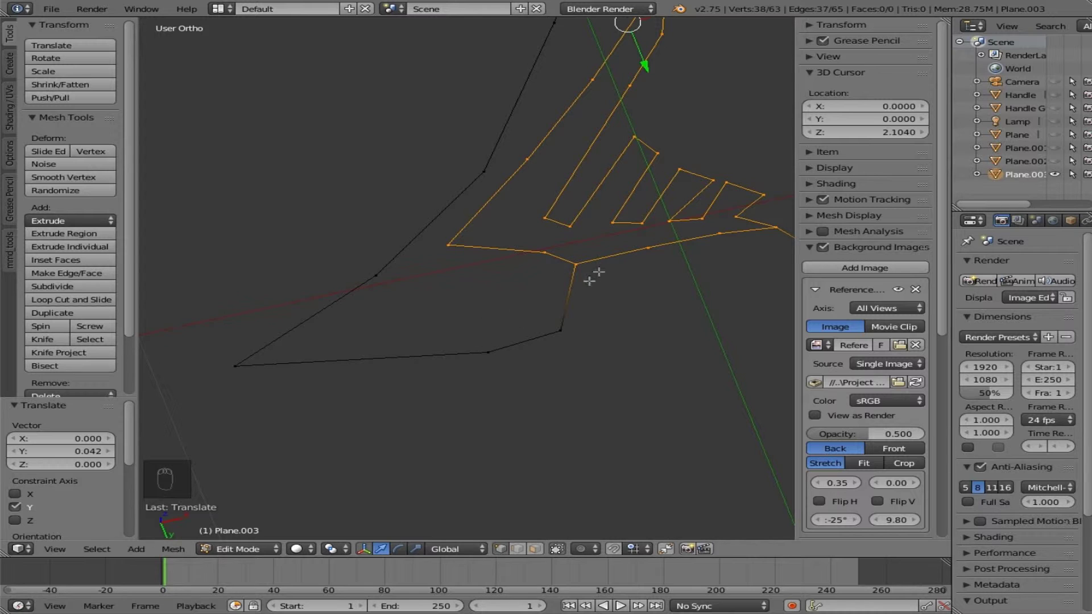
pyautogui.rightClick(573, 328)
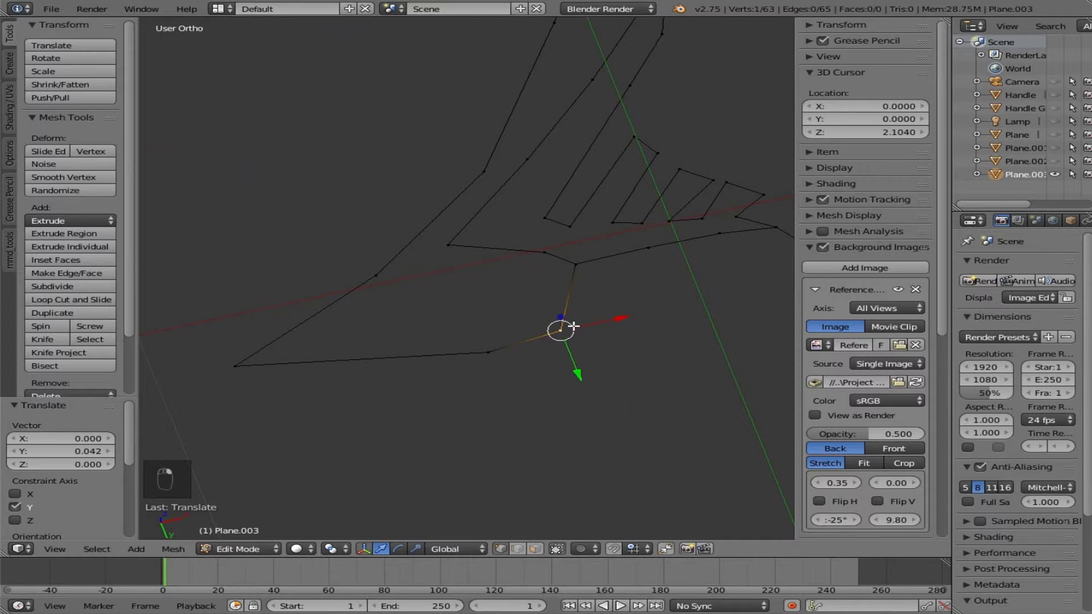
pyautogui.press('KP_7')
pyautogui.moveTo(552, 195); pyautogui.dragTo(561, 233)
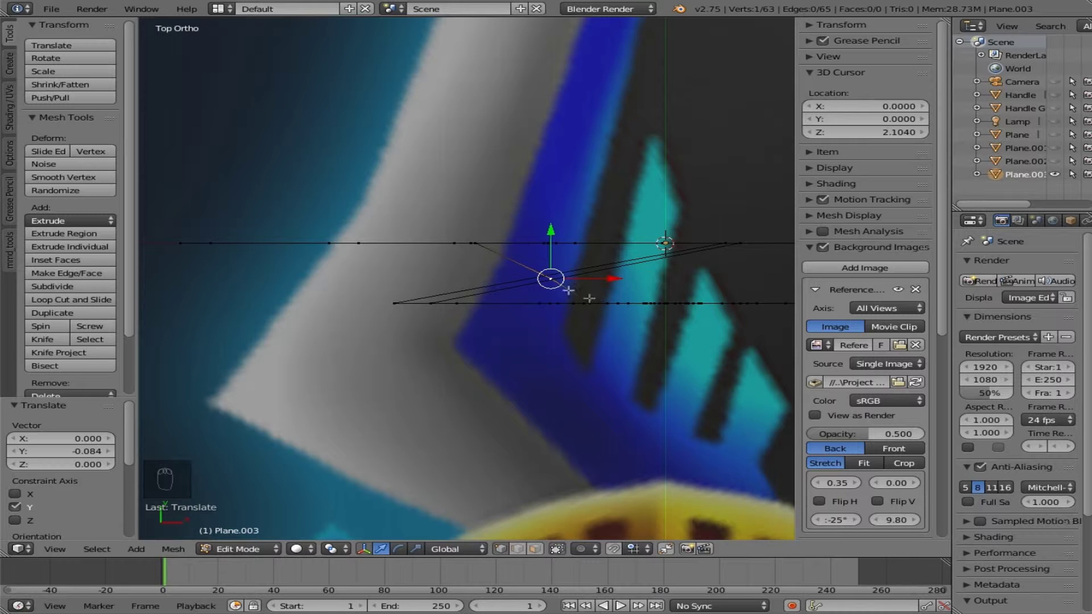
pyautogui.moveTo(571, 356); pyautogui.dragTo(647, 381, button='middle')
pyautogui.press('a')
# Step: Select the bottom outline vertex just right of the stripe's base and move it along Y, partway toward the stripe's depth
pyautogui.press('KP_1')
pyautogui.scroll(-3, 602, 319)
pyautogui.keyDown('shift'); pyautogui.moveTo(767, 319); pyautogui.dragTo(513, 301, button='middle'); pyautogui.keyUp('shift')
pyautogui.rightClick(555, 331)
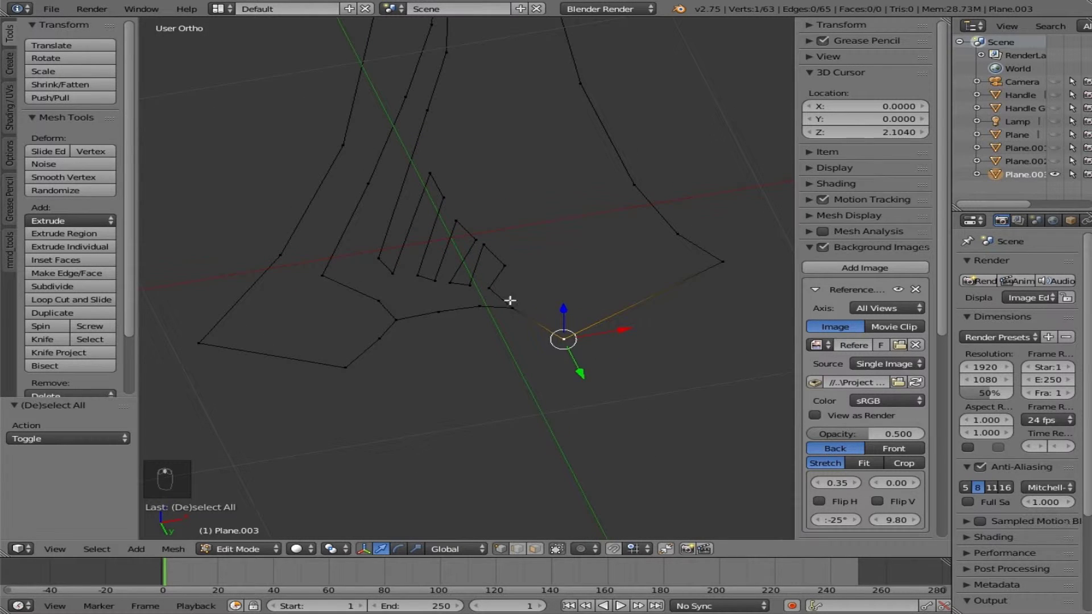
pyautogui.moveTo(540, 369); pyautogui.dragTo(541, 338, button='middle')
pyautogui.press('KP_7')
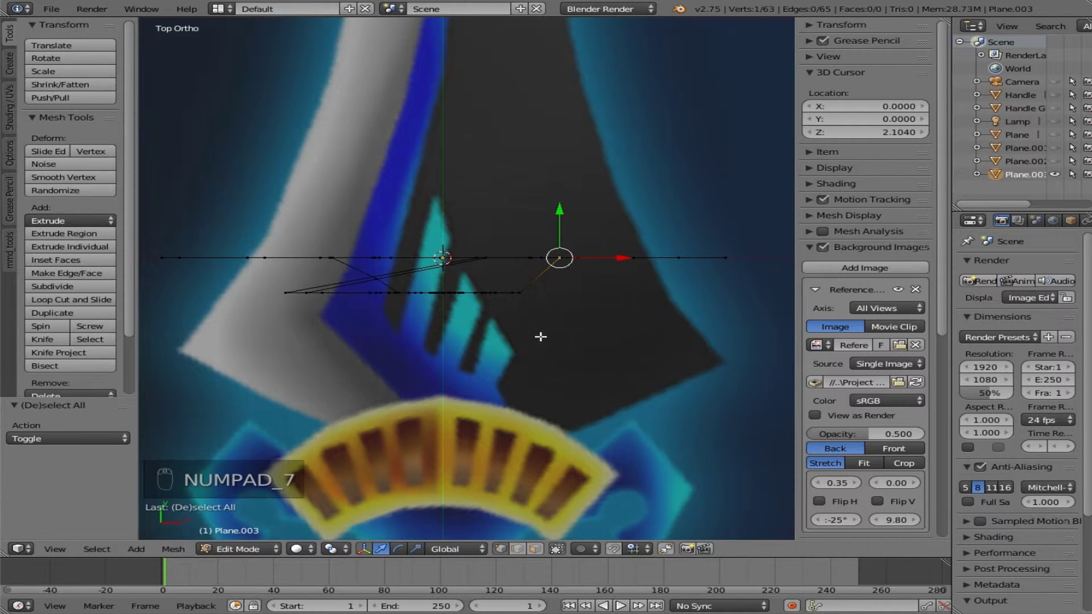
pyautogui.scroll(4, 617, 239)
pyautogui.scroll(-4, 624, 247)
pyautogui.click(557, 224)
pyautogui.moveTo(556, 224); pyautogui.dragTo(556, 235)
pyautogui.moveTo(555, 232); pyautogui.dragTo(557, 240)
pyautogui.moveTo(417, 356); pyautogui.dragTo(466, 163, button='middle')
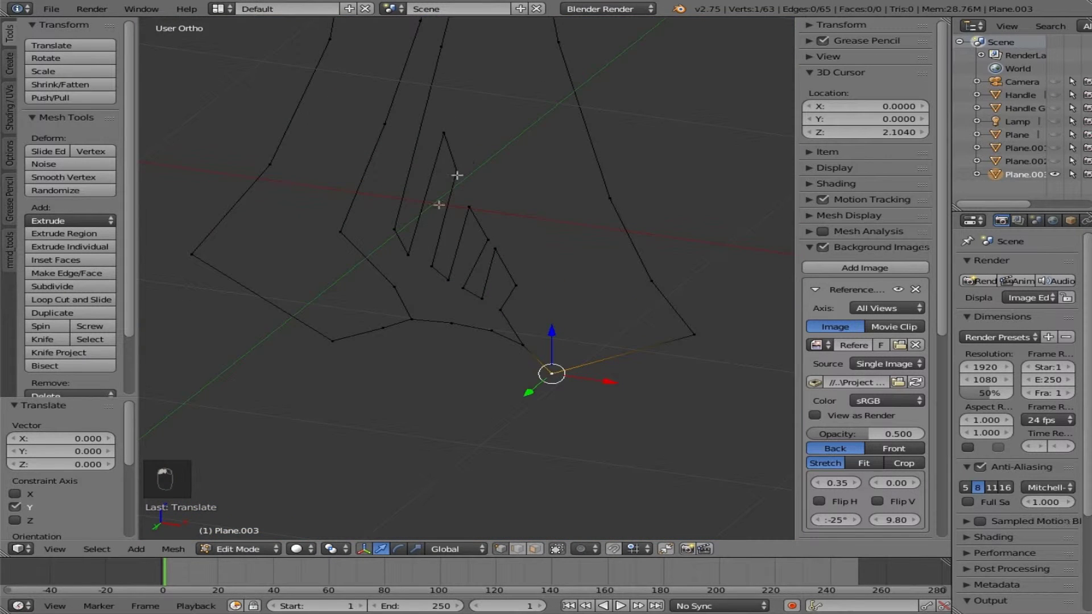
# Step: Select the bottom outline vertex at the left end of the guard's arc and move it slightly along negative Y
pyautogui.rightClick(349, 332)
pyautogui.press('KP_7')
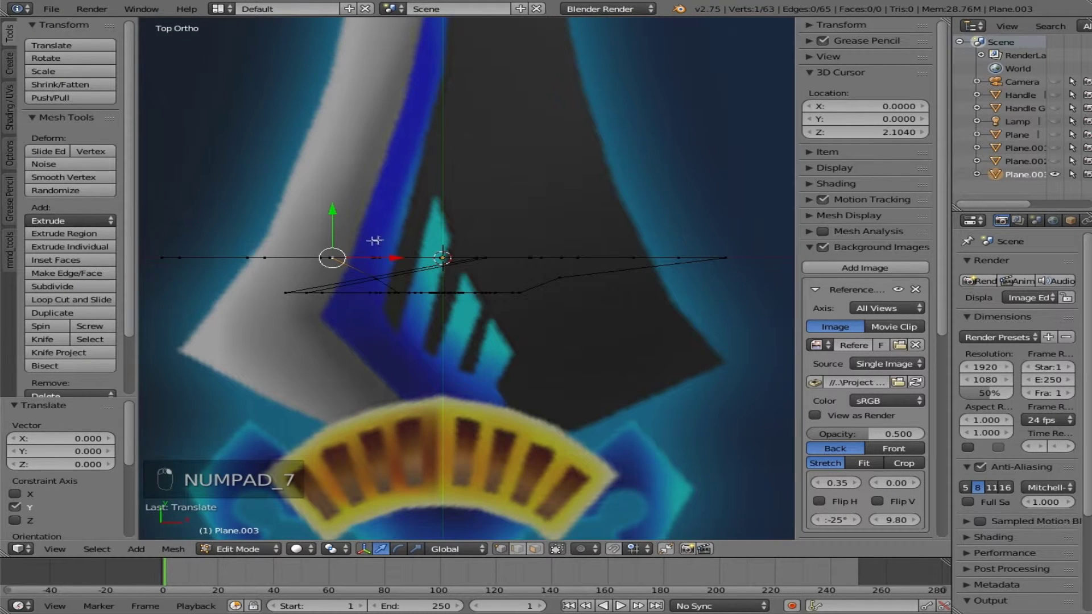
pyautogui.moveTo(340, 215); pyautogui.dragTo(330, 228)
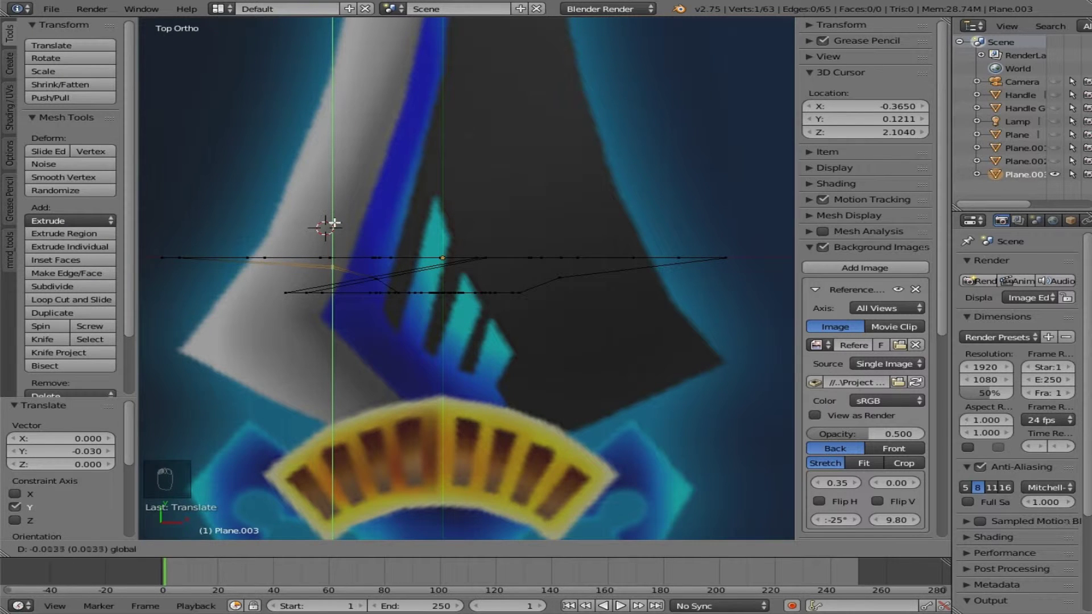
pyautogui.moveTo(335, 224); pyautogui.dragTo(337, 223)
pyautogui.moveTo(377, 385); pyautogui.dragTo(400, 281, button='middle')
# Step: Select the inner vertex and both outer corners of the blade's notch around the crown emblem
pyautogui.press('KP_1')
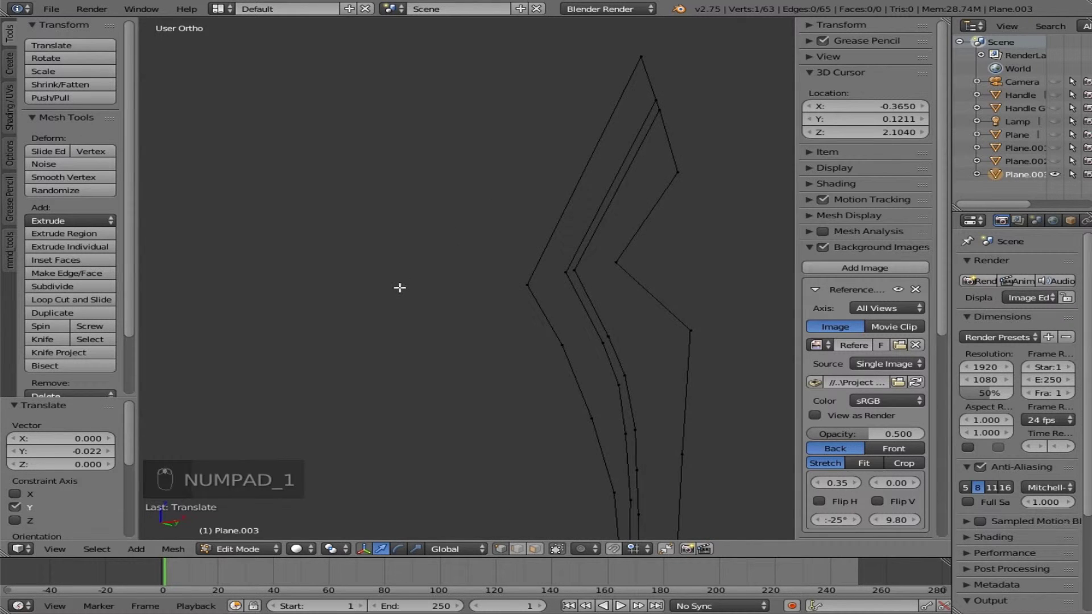
pyautogui.rightClick(547, 149)
pyautogui.rightClick(479, 223)
pyautogui.rightClick(563, 302)
pyautogui.rightClick(475, 235)
pyautogui.rightClick(558, 157)
pyautogui.rightClick(478, 227)
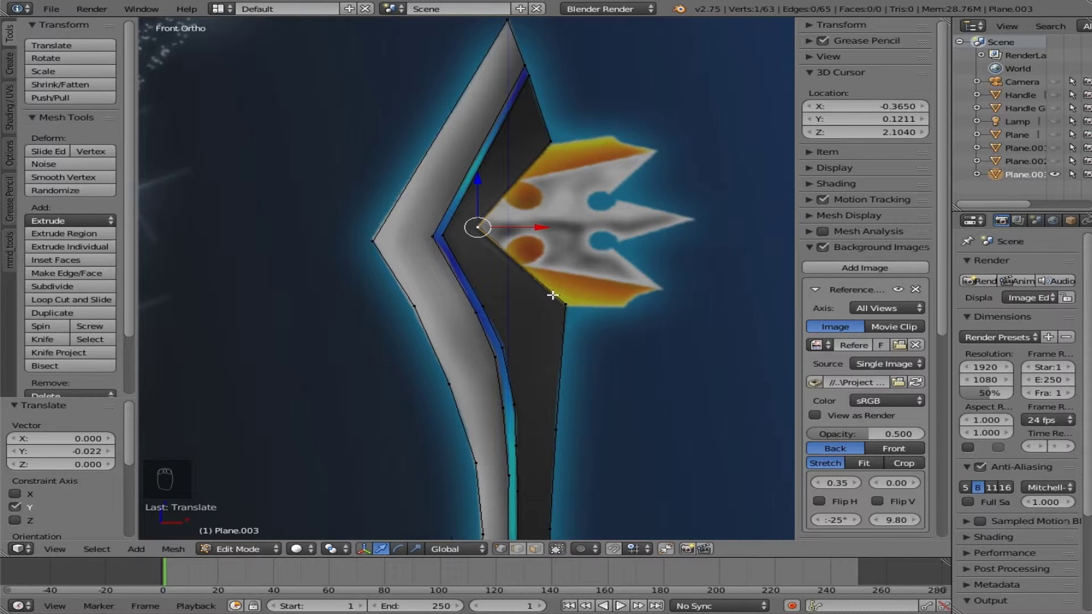
pyautogui.rightClick(550, 149)
pyautogui.keyDown('shift'); pyautogui.rightClick(482, 228); pyautogui.keyUp('shift')
pyautogui.keyDown('shift'); pyautogui.rightClick(561, 294); pyautogui.keyUp('shift')
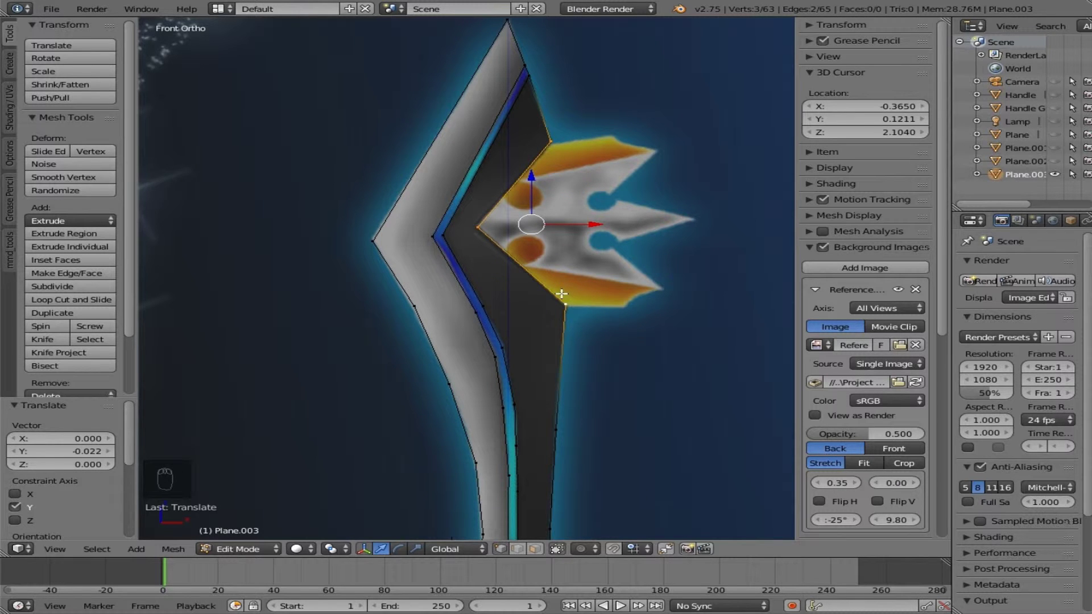
# Step: Select only the notch's inner vertex and move it by -0.103 along Y
pyautogui.rightClick(475, 222)
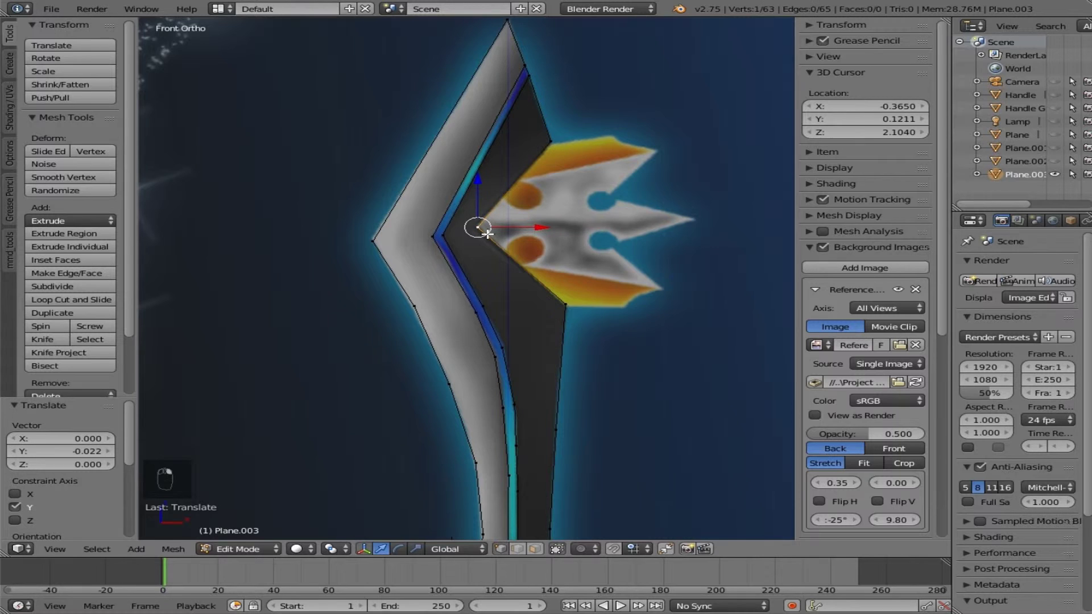
pyautogui.press('KP_3')
pyautogui.keyDown('ctrl'); pyautogui.scroll(-3, 488, 259); pyautogui.keyUp('ctrl')
pyautogui.keyDown('ctrl'); pyautogui.scroll(15, 487, 265); pyautogui.keyUp('ctrl')
pyautogui.scroll(4, 477, 295)
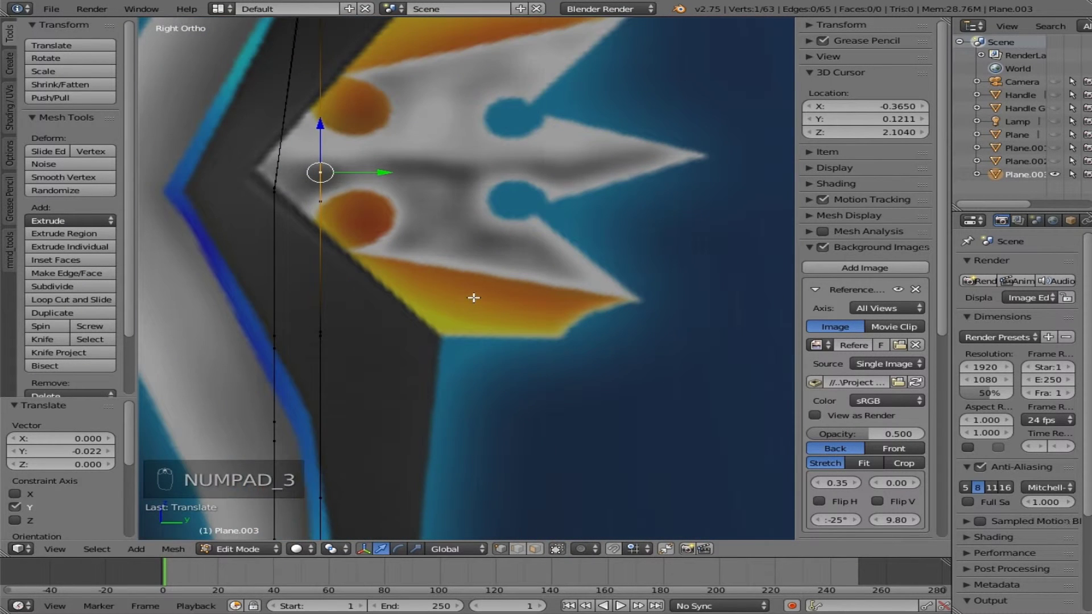
pyautogui.click(367, 550)
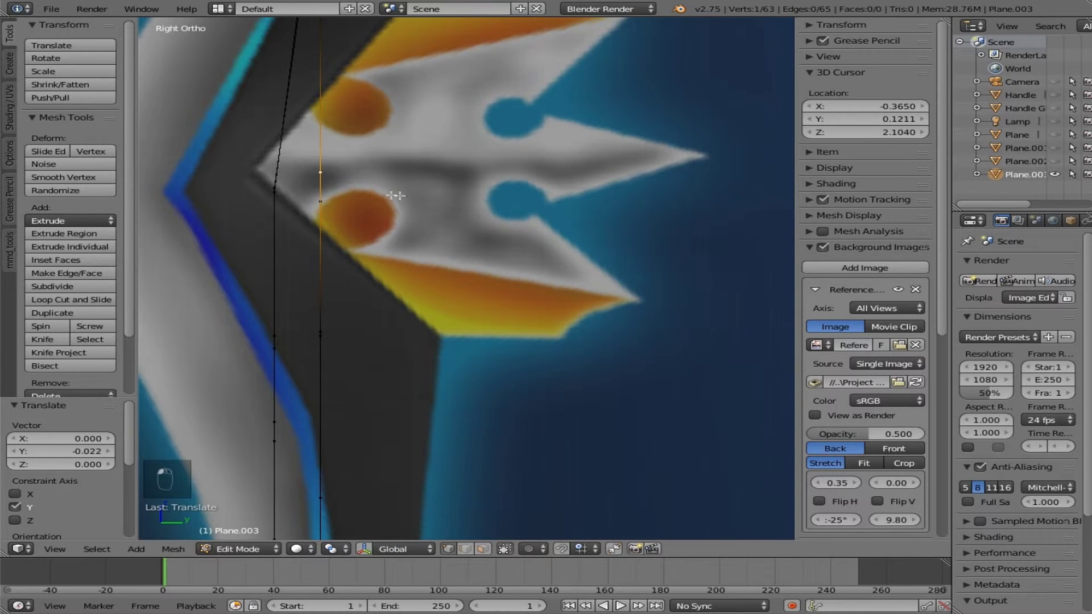
pyautogui.click(363, 550)
pyautogui.moveTo(384, 171); pyautogui.dragTo(353, 183)
pyautogui.moveTo(347, 214); pyautogui.dragTo(451, 120, button='middle')
pyautogui.press('KP_1')
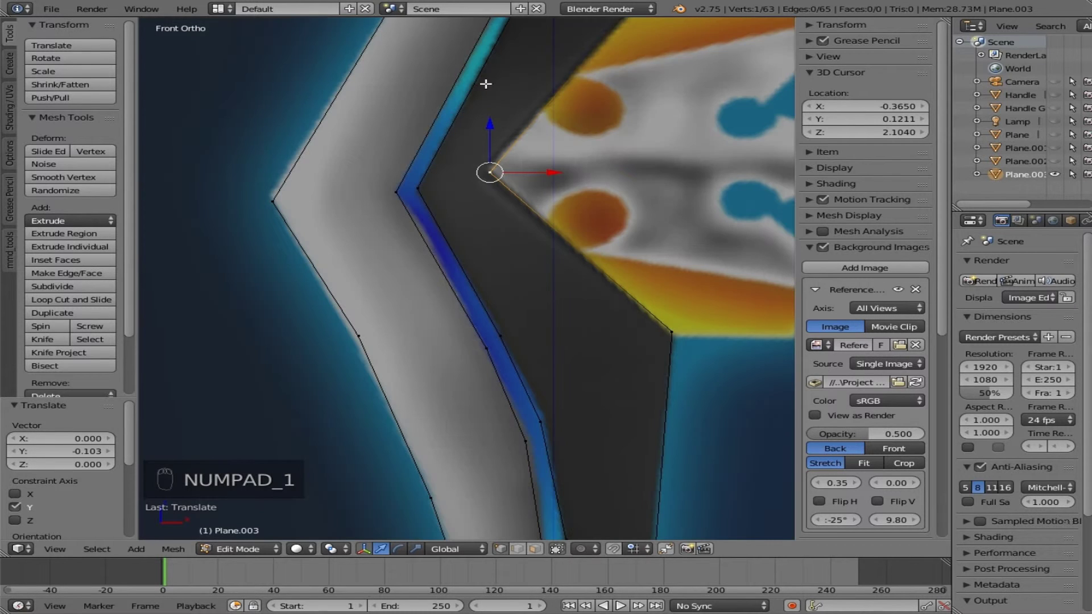
pyautogui.keyDown('ctrl'); pyautogui.scroll(-4, 527, 304); pyautogui.keyUp('ctrl')
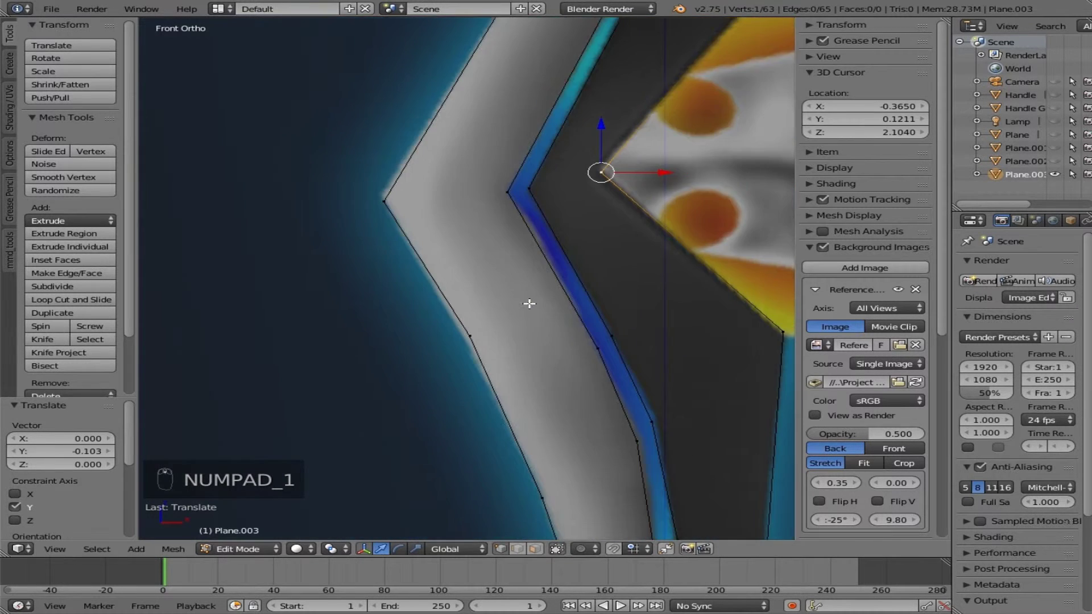
pyautogui.keyDown('ctrl'); pyautogui.scroll(6, 529, 303); pyautogui.keyUp('ctrl')
pyautogui.keyDown('shift'); pyautogui.scroll(-8, 523, 316); pyautogui.keyUp('shift')
pyautogui.keyDown('shift'); pyautogui.scroll(-10, 521, 343); pyautogui.keyUp('shift')
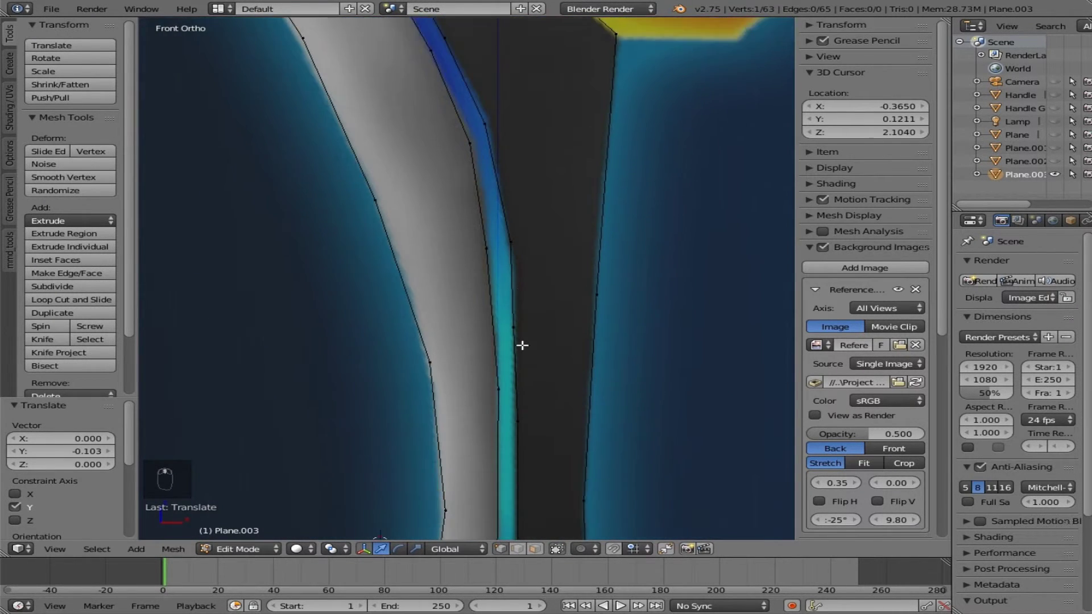
pyautogui.keyDown('shift'); pyautogui.scroll(-3, 518, 415); pyautogui.keyUp('shift')
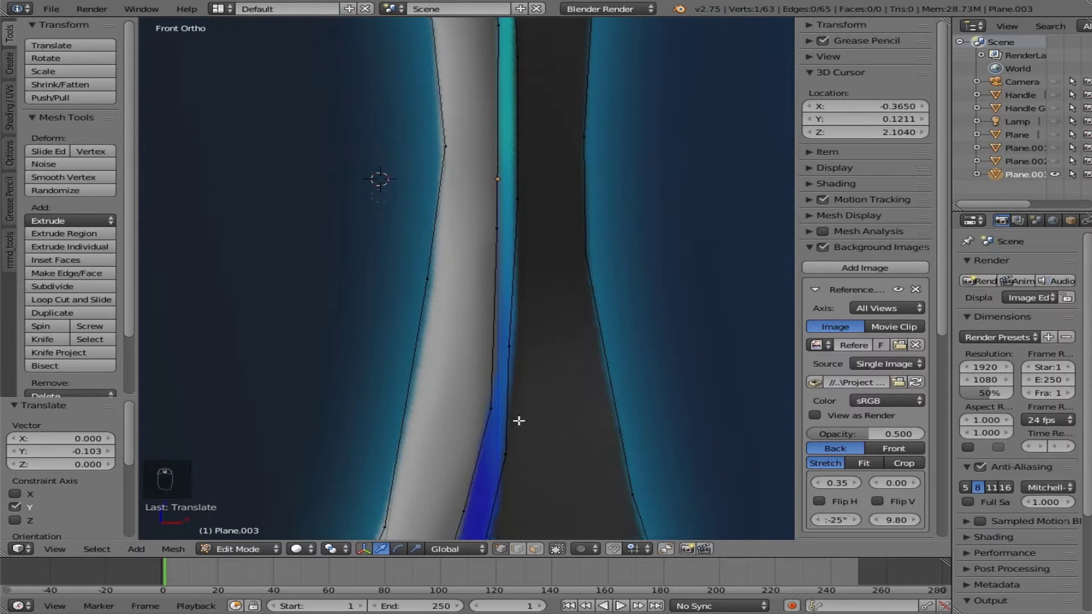
# Step: Select the stripe's lower-left vertex and the guard-arc vertex beneath it, and hide the 3D transform manipulator
pyautogui.scroll(5, 517, 421)
pyautogui.keyDown('shift'); pyautogui.scroll(-5, 515, 426); pyautogui.keyUp('shift')
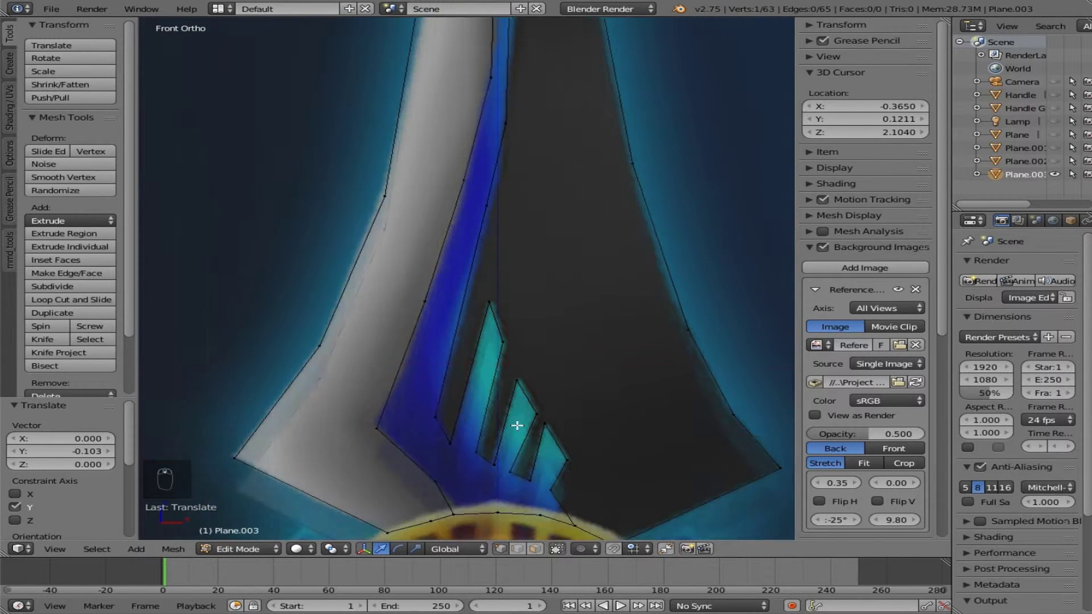
pyautogui.keyDown('shift'); pyautogui.rightClick(436, 427); pyautogui.keyUp('shift')
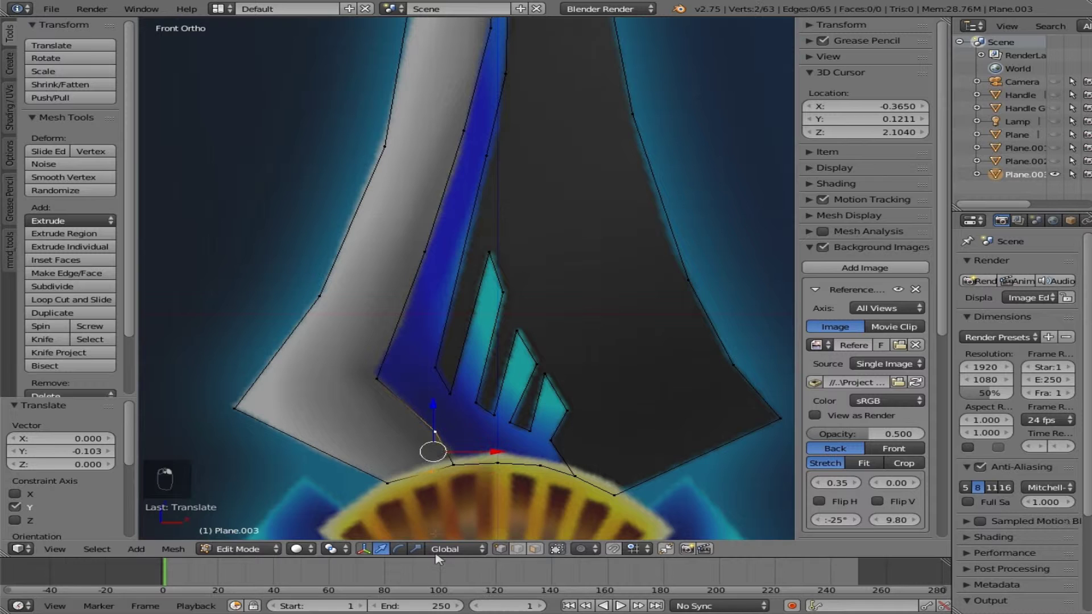
pyautogui.click(367, 550)
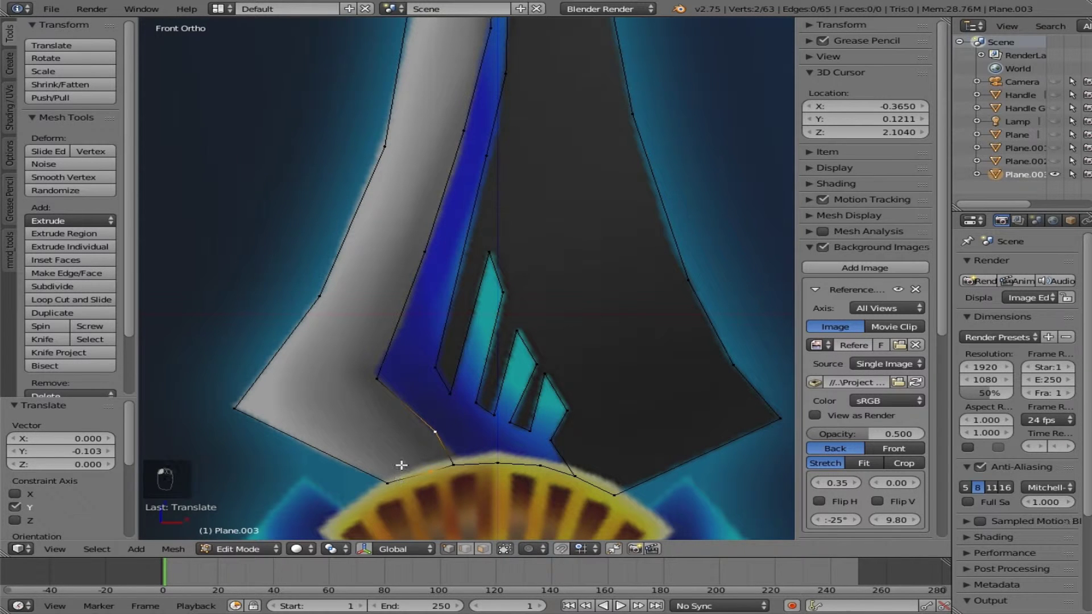
# Step: Connect the outer outline to the stripe's left edge with zigzag edges across the grey flare at the blade's lower left
pyautogui.press('f')
pyautogui.press('f')
pyautogui.press('f')
pyautogui.press('f')
pyautogui.press('f')
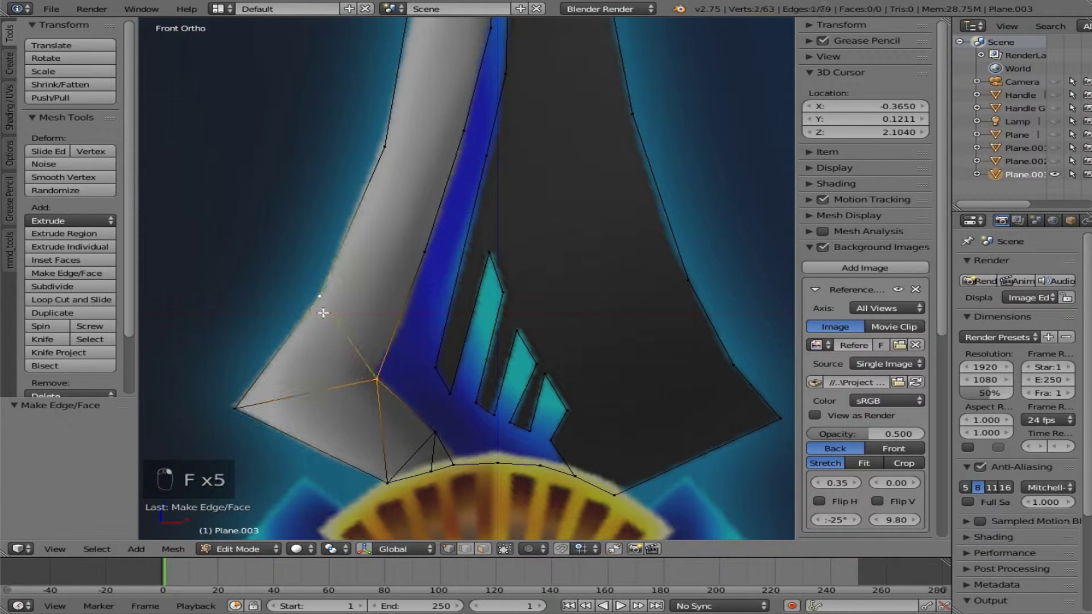
pyautogui.press('f')
pyautogui.press('f')
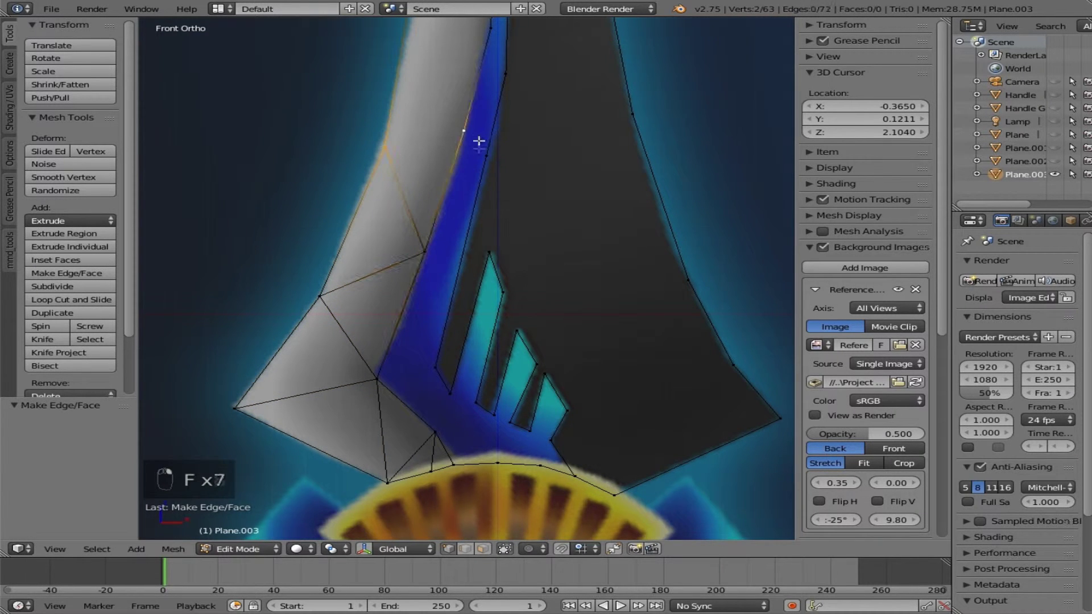
pyautogui.press('f')
# Step: Continue the zigzag edges between the outer outline and the stripe's left edge above the flare, where the grey band narrows
pyautogui.scroll(5, 479, 134)
pyautogui.press('g')
pyautogui.click(484, 308)
pyautogui.press('f')
pyautogui.rightClick(477, 323)
pyautogui.keyDown('shift'); pyautogui.rightClick(434, 179); pyautogui.keyUp('shift')
pyautogui.press('f')
pyautogui.keyDown('shift'); pyautogui.scroll(10, 447, 251); pyautogui.keyUp('shift')
pyautogui.rightClick(432, 349)
pyautogui.keyDown('shift'); pyautogui.rightClick(489, 310); pyautogui.keyUp('shift')
pyautogui.press('f')
pyautogui.rightClick(489, 309)
pyautogui.keyDown('shift'); pyautogui.rightClick(443, 223); pyautogui.keyUp('shift')
pyautogui.press('f')
# Step: Add zigzag edges across the narrow middle of the grey band, up to where the blade starts curving outward
pyautogui.keyDown('shift'); pyautogui.scroll(10, 453, 251); pyautogui.keyUp('shift')
pyautogui.rightClick(440, 375)
pyautogui.keyDown('shift'); pyautogui.rightClick(495, 288); pyautogui.keyUp('shift')
pyautogui.press('f')
pyautogui.rightClick(496, 283)
pyautogui.keyDown('shift'); pyautogui.rightClick(428, 239); pyautogui.keyUp('shift')
pyautogui.press('f')
pyautogui.keyDown('shift'); pyautogui.scroll(3, 442, 259); pyautogui.keyUp('shift')
pyautogui.keyDown('shift'); pyautogui.scroll(4, 443, 259); pyautogui.keyUp('shift')
pyautogui.rightClick(403, 366)
pyautogui.keyDown('shift'); pyautogui.rightClick(464, 259); pyautogui.keyUp('shift')
pyautogui.press('f')
pyautogui.rightClick(454, 242)
pyautogui.keyDown('shift'); pyautogui.rightClick(369, 201); pyautogui.keyUp('shift')
pyautogui.press('f')
# Step: Connect outer outline and stripe vertices across the grey band's upper curve below the crown with alternating diagonal edges
pyautogui.rightClick(370, 201)
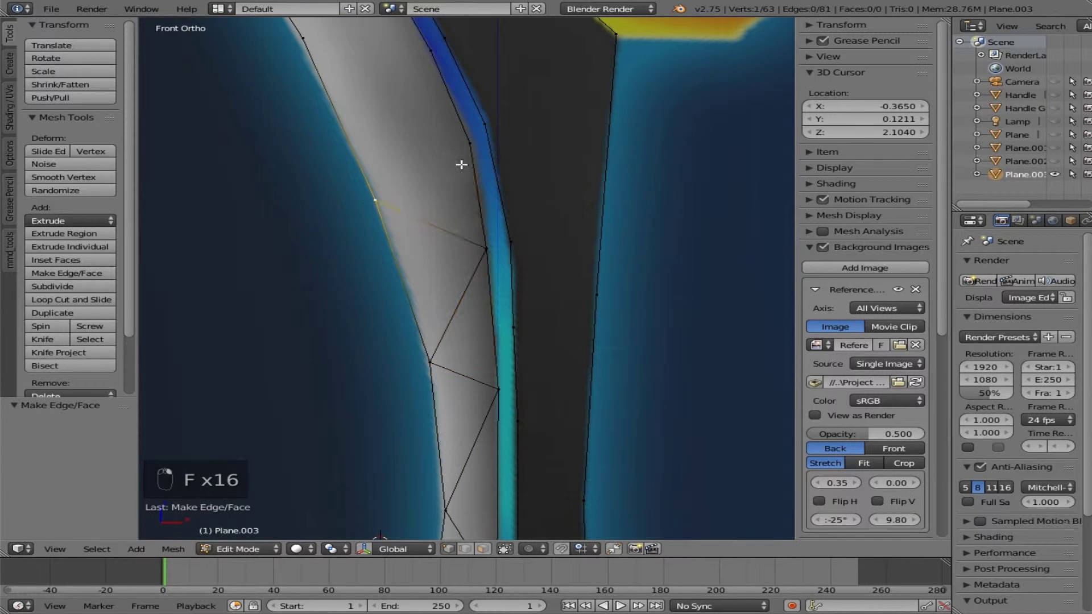
pyautogui.keyDown('shift'); pyautogui.rightClick(461, 163); pyautogui.keyUp('shift')
pyautogui.press('f')
pyautogui.keyDown('shift'); pyautogui.scroll(10, 458, 181); pyautogui.keyUp('shift')
pyautogui.rightClick(363, 383)
pyautogui.keyDown('shift'); pyautogui.rightClick(431, 217); pyautogui.keyUp('shift')
pyautogui.press('f')
pyautogui.rightClick(431, 218)
pyautogui.keyDown('shift'); pyautogui.rightClick(304, 203); pyautogui.keyUp('shift')
pyautogui.press('f')
pyautogui.keyDown('shift'); pyautogui.scroll(5, 312, 227); pyautogui.keyUp('shift')
pyautogui.scroll(1, 314, 240)
pyautogui.scroll(-5, 315, 239)
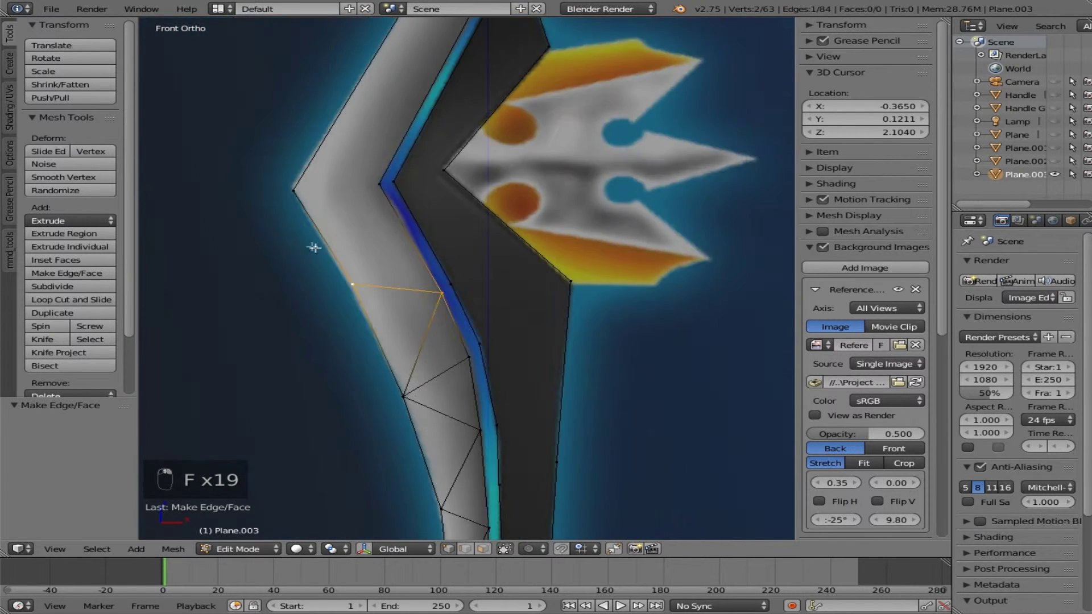
# Step: Connect the stripe's left bend vertex to the outline vertex below the outer bend and to the outer bend corner
pyautogui.keyDown('shift'); pyautogui.scroll(9, 312, 246); pyautogui.keyUp('shift')
pyautogui.rightClick(389, 381)
pyautogui.press('g')
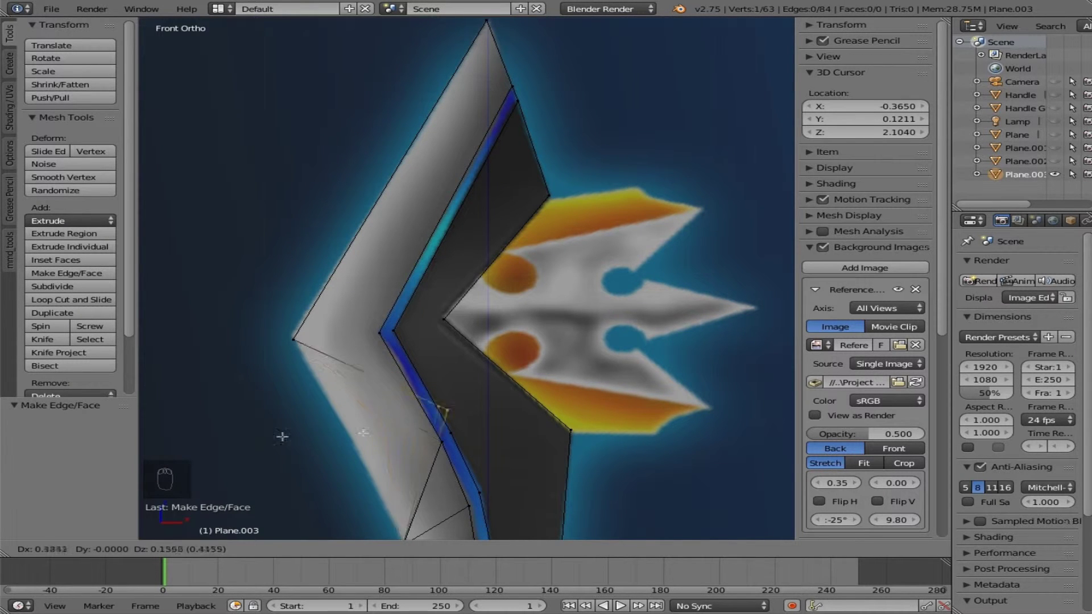
pyautogui.click(356, 433)
pyautogui.keyDown('shift'); pyautogui.rightClick(375, 334); pyautogui.keyUp('shift')
pyautogui.press('f')
pyautogui.keyDown('shift'); pyautogui.rightClick(297, 339); pyautogui.keyUp('shift')
pyautogui.press('f')
# Step: Connect the outer bend corner to the top end of the stripe's left edge, deselect everything, and check the mesh from an angle
pyautogui.keyDown('shift'); pyautogui.scroll(3, 398, 316); pyautogui.keyUp('shift')
pyautogui.rightClick(290, 411)
pyautogui.keyDown('shift'); pyautogui.rightClick(515, 172); pyautogui.keyUp('shift')
pyautogui.press('f')
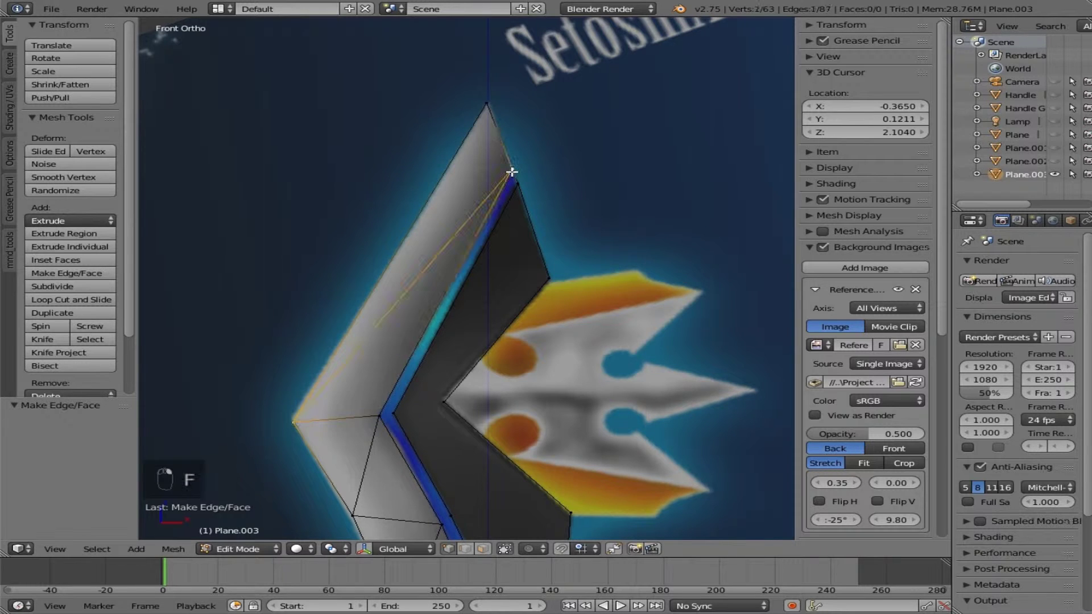
pyautogui.press('a')
pyautogui.moveTo(434, 334); pyautogui.dragTo(387, 341, button='middle')
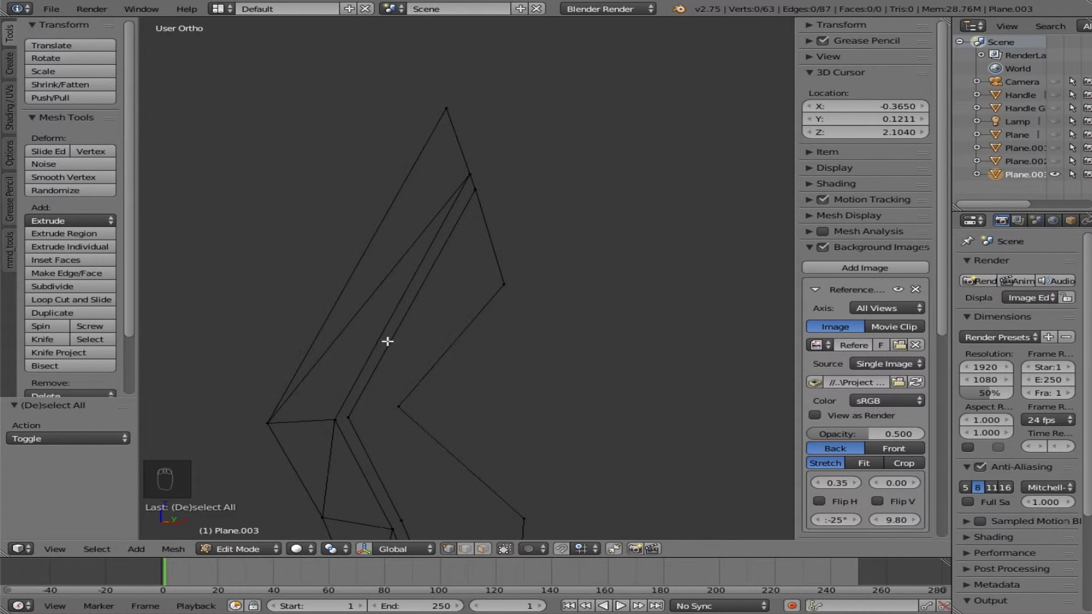
pyautogui.press('KP_1')
# Step: Connect the guard arc's right-hand vertices to the bases of the two smaller teal shards with triangulating edges
pyautogui.keyDown('shift'); pyautogui.scroll(-10, 379, 339); pyautogui.keyUp('shift')
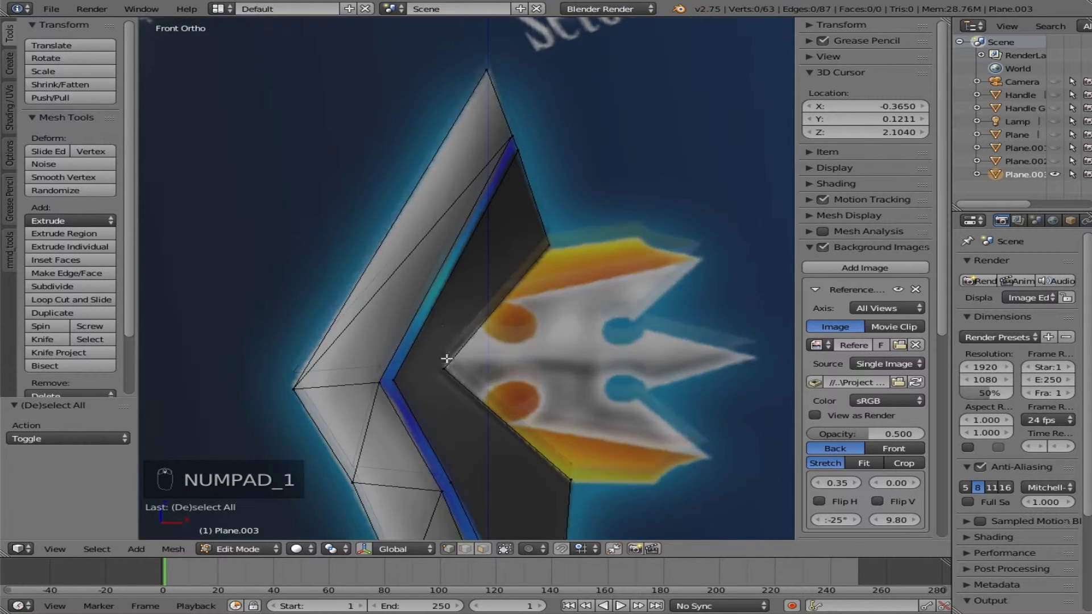
pyautogui.keyDown('shift'); pyautogui.scroll(-10, 471, 385); pyautogui.keyUp('shift')
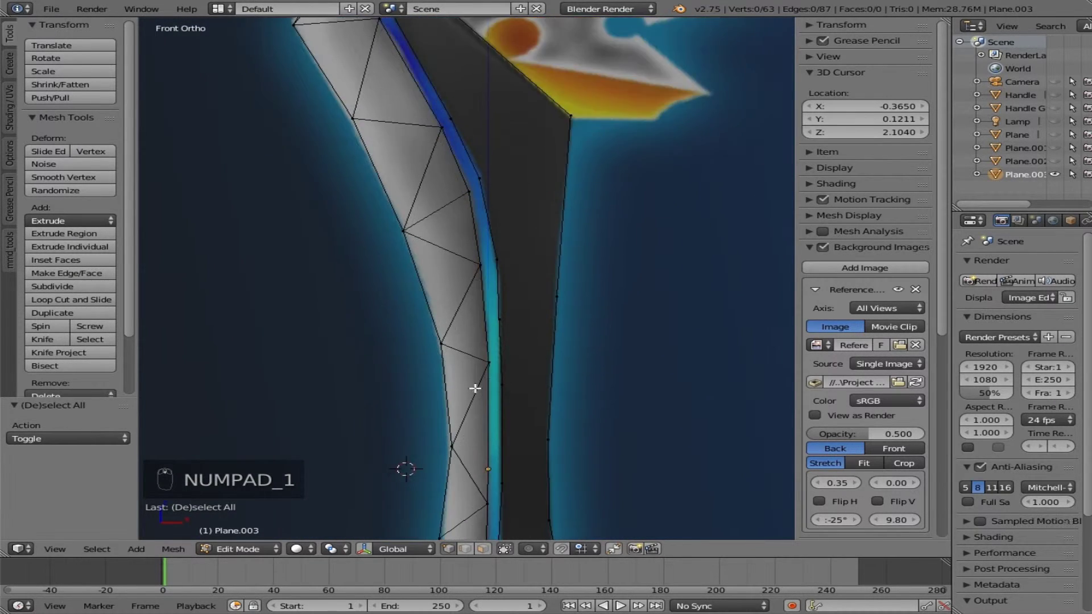
pyautogui.keyDown('shift'); pyautogui.scroll(-5, 479, 411); pyautogui.keyUp('shift')
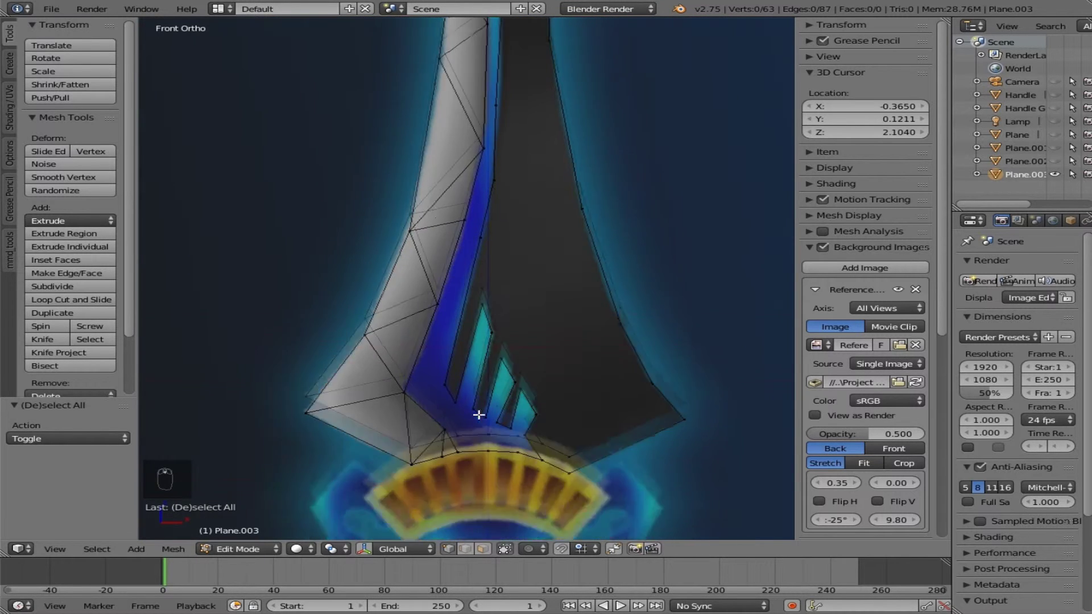
pyautogui.scroll(3, 478, 412)
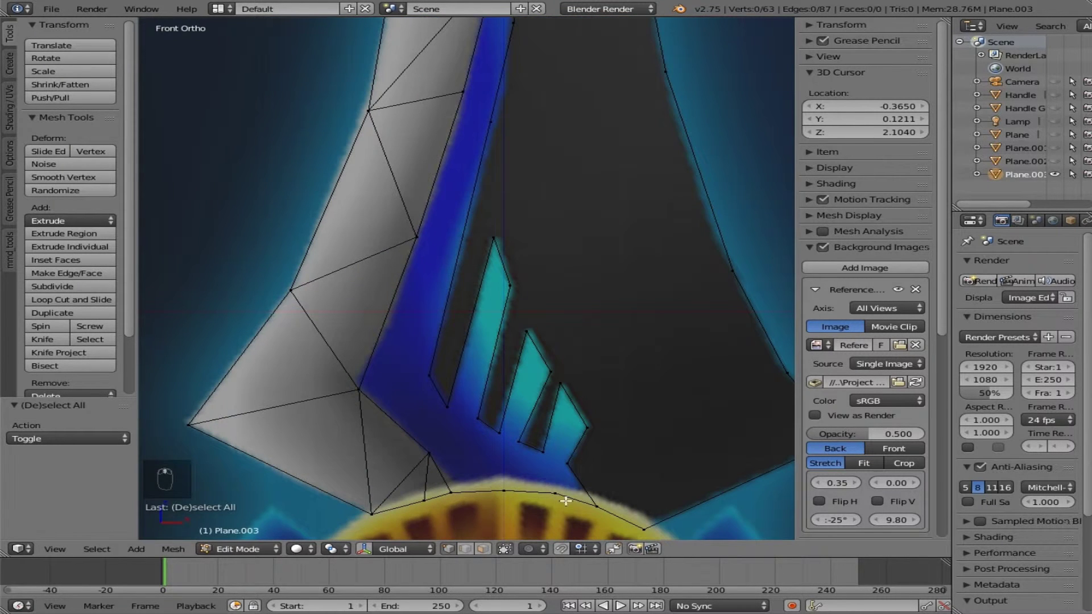
pyautogui.press('f')
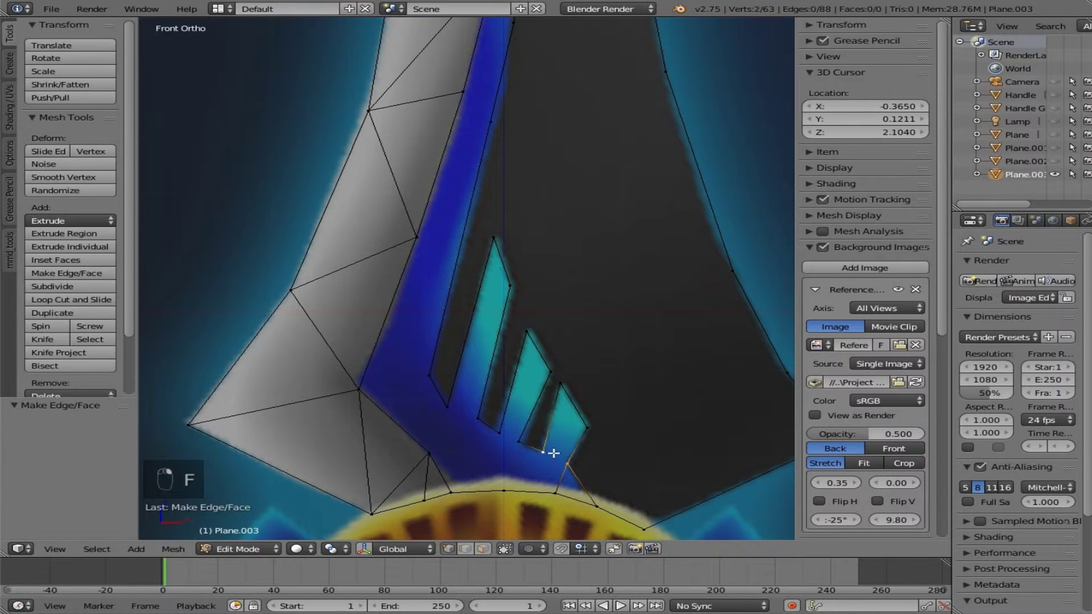
pyautogui.press('f')
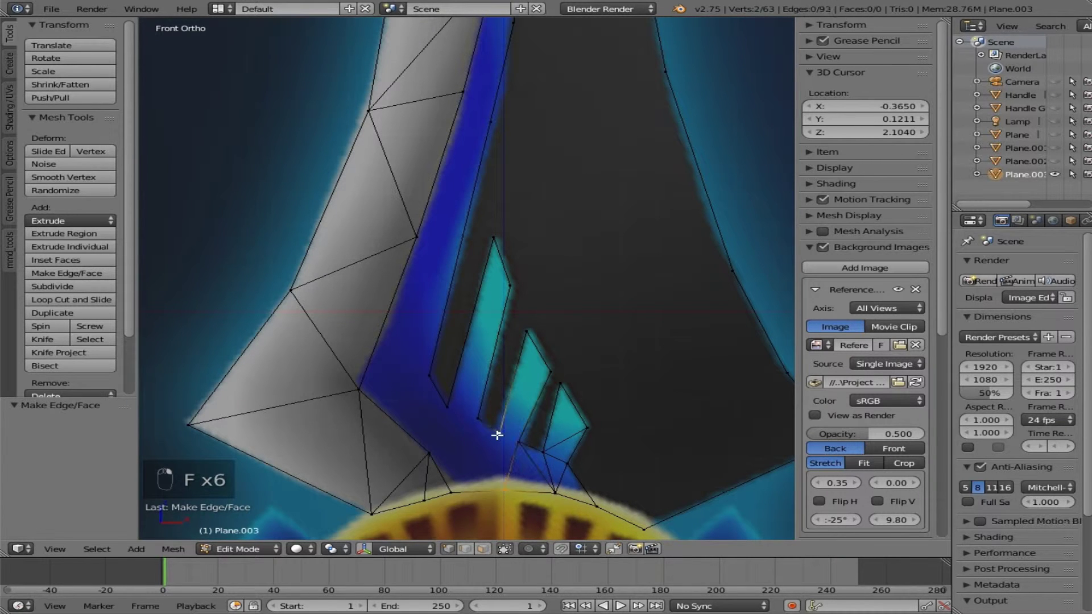
pyautogui.moveTo(517, 422); pyautogui.dragTo(500, 434, button='right')
pyautogui.press('f')
# Step: Connect the stripe's lower-left vertex to the shard bases and close the base of the largest teal shard
pyautogui.rightClick(430, 453)
pyautogui.rightClick(485, 433)
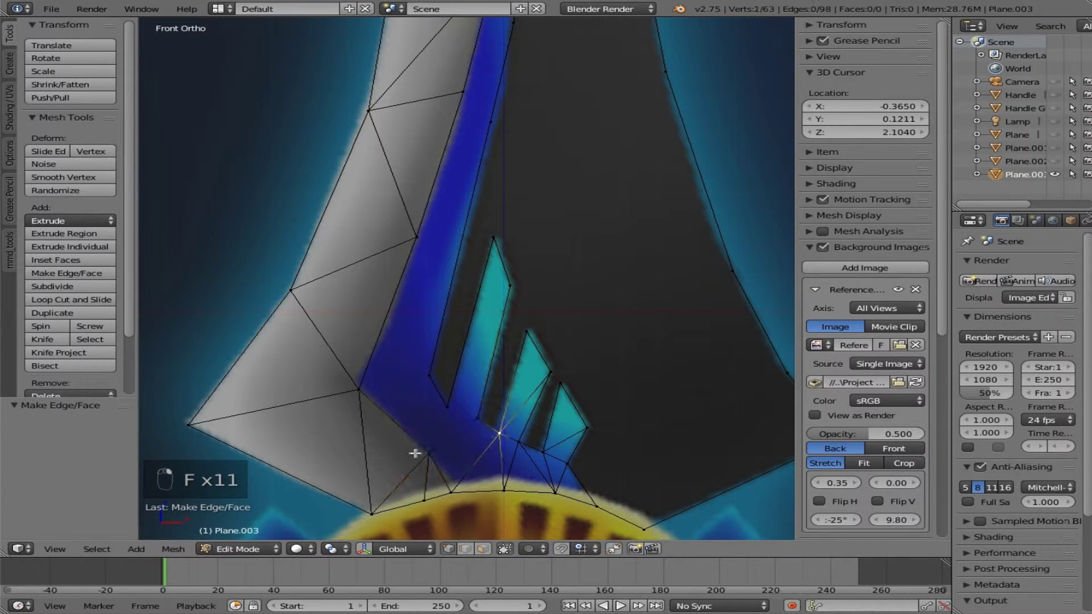
pyautogui.press('f')
pyautogui.rightClick(448, 407)
pyautogui.keyDown('shift'); pyautogui.rightClick(478, 420); pyautogui.keyUp('shift')
pyautogui.press('f')
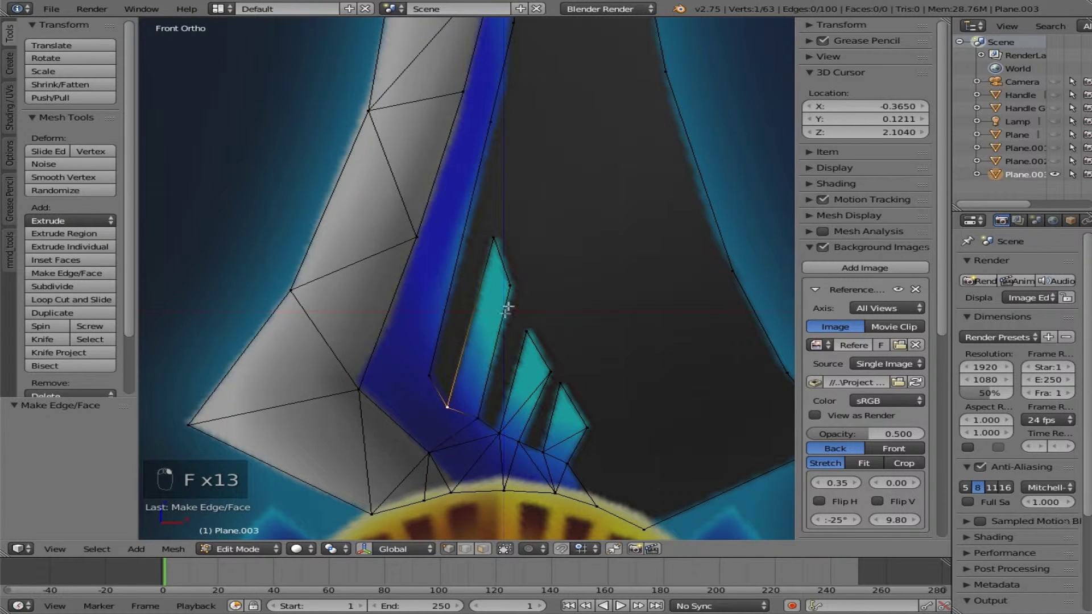
# Step: Triangulate the stripe's wide dark blue base with edges from its left side to the largest shard and its adjoining gap
pyautogui.rightClick(430, 451)
pyautogui.keyDown('shift'); pyautogui.rightClick(446, 412); pyautogui.keyUp('shift')
pyautogui.press('f')
pyautogui.rightClick(429, 376)
pyautogui.keyDown('shift'); pyautogui.rightClick(359, 390); pyautogui.keyUp('shift')
pyautogui.press('f')
pyautogui.rightClick(427, 378)
pyautogui.press('f')
pyautogui.keyDown('shift'); pyautogui.rightClick(417, 238); pyautogui.keyUp('shift')
pyautogui.press('f')
# Step: Add diagonal edges between the stripe's two sides from above the shards to where the stripe narrows
pyautogui.keyDown('shift'); pyautogui.moveTo(457, 261); pyautogui.dragTo(434, 402, button='middle'); pyautogui.keyUp('shift')
pyautogui.keyDown('shift'); pyautogui.rightClick(490, 305); pyautogui.keyUp('shift')
pyautogui.press('f')
pyautogui.rightClick(463, 275)
pyautogui.keyDown('shift'); pyautogui.rightClick(513, 206); pyautogui.keyUp('shift')
pyautogui.press('f')
pyautogui.press('f')
pyautogui.keyDown('shift'); pyautogui.moveTo(505, 210); pyautogui.dragTo(509, 325, button='middle'); pyautogui.keyUp('shift')
pyautogui.rightClick(483, 285)
pyautogui.keyDown('shift'); pyautogui.rightClick(488, 278); pyautogui.keyUp('shift')
pyautogui.press('f')
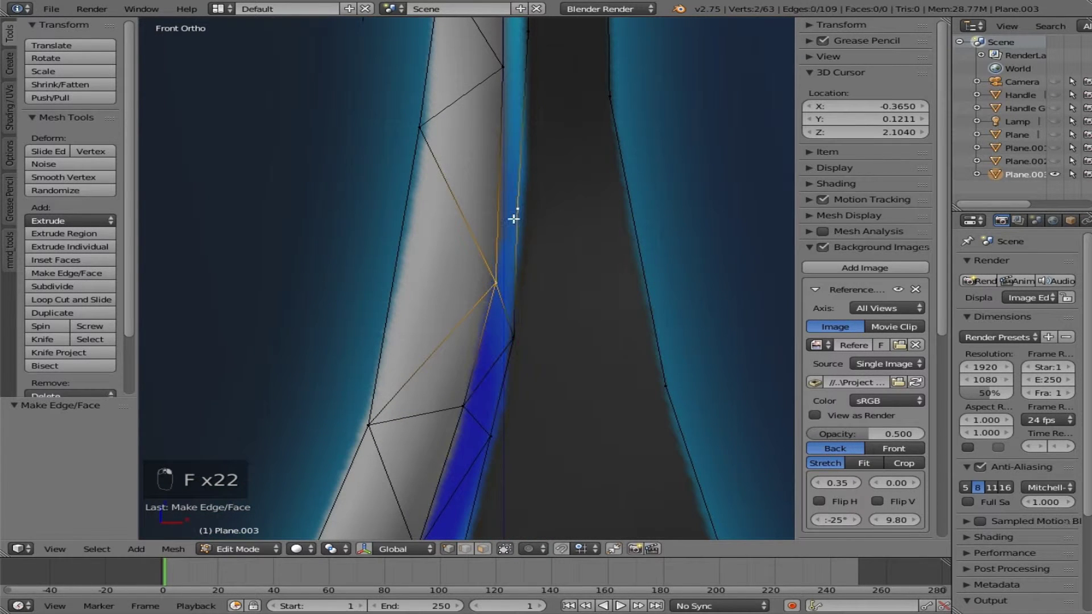
pyautogui.press('f')
# Step: Add diagonal edges between the two sides of the stripe along its narrow, nearly straight middle section
pyautogui.keyDown('shift'); pyautogui.moveTo(514, 218); pyautogui.dragTo(515, 288, button='middle'); pyautogui.keyUp('shift')
pyautogui.rightClick(514, 288)
pyautogui.keyDown('shift'); pyautogui.rightClick(514, 183); pyautogui.keyUp('shift')
pyautogui.press('f')
pyautogui.keyDown('shift'); pyautogui.moveTo(514, 182); pyautogui.dragTo(514, 323, button='middle'); pyautogui.keyUp('shift')
pyautogui.keyDown('shift'); pyautogui.rightClick(534, 251); pyautogui.keyUp('shift')
pyautogui.press('f')
pyautogui.keyDown('shift'); pyautogui.moveTo(534, 271); pyautogui.dragTo(532, 374, button='middle'); pyautogui.keyUp('shift')
pyautogui.rightClick(494, 461)
pyautogui.keyDown('shift'); pyautogui.rightClick(541, 255); pyautogui.keyUp('shift')
pyautogui.press('f')
# Step: Continue the cross edges through the stripe's upper teal section, up to the start of its outward curve
pyautogui.rightClick(539, 256)
pyautogui.keyDown('shift'); pyautogui.rightClick(496, 221); pyautogui.keyUp('shift')
pyautogui.press('f')
pyautogui.rightClick(497, 221)
pyautogui.keyDown('shift'); pyautogui.rightClick(515, 147); pyautogui.keyUp('shift')
pyautogui.press('f')
pyautogui.keyDown('shift'); pyautogui.moveTo(573, 220); pyautogui.dragTo(531, 309, button='middle'); pyautogui.keyUp('shift')
pyautogui.rightClick(487, 239)
pyautogui.keyDown('shift'); pyautogui.rightClick(506, 227); pyautogui.keyUp('shift')
pyautogui.press('f')
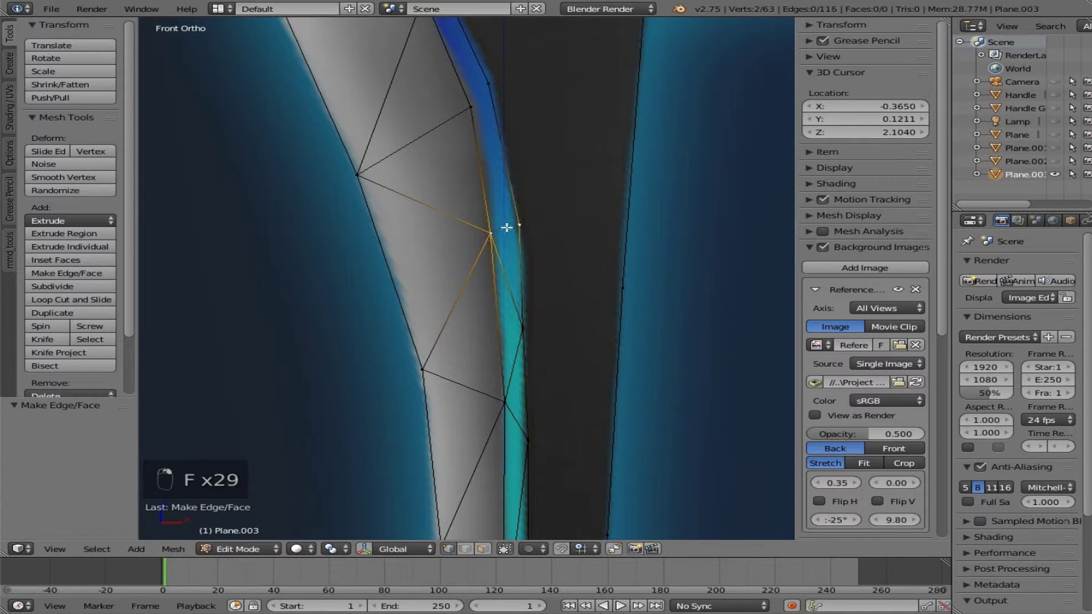
# Step: Triangulate the stripe's upper blue curve below the crown with alternating edges between its sides
pyautogui.rightClick(507, 227)
pyautogui.keyDown('shift'); pyautogui.rightClick(478, 112); pyautogui.keyUp('shift')
pyautogui.press('f')
pyautogui.rightClick(473, 108)
pyautogui.keyDown('shift'); pyautogui.rightClick(485, 91); pyautogui.keyUp('shift')
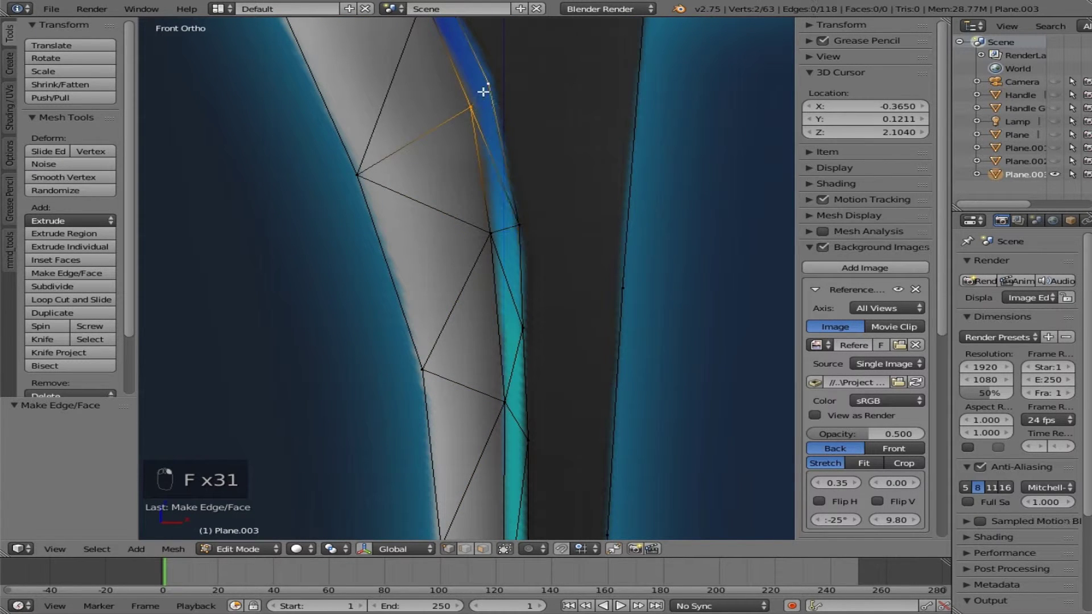
pyautogui.press('f')
pyautogui.keyDown('shift'); pyautogui.moveTo(508, 160); pyautogui.dragTo(509, 210, button='middle'); pyautogui.keyUp('shift')
pyautogui.keyDown('shift'); pyautogui.scroll(9, 509, 210); pyautogui.keyUp('shift')
pyautogui.rightClick(494, 281)
pyautogui.keyDown('shift'); pyautogui.rightClick(423, 202); pyautogui.keyUp('shift')
pyautogui.press('f')
pyautogui.rightClick(426, 202)
pyautogui.press('f')
# Step: Connect the stripe's sides up to its sharp bend and join the two bend vertices with an edge
pyautogui.keyDown('shift'); pyautogui.moveTo(443, 180); pyautogui.dragTo(421, 398, button='middle'); pyautogui.keyUp('shift')
pyautogui.rightClick(429, 424)
pyautogui.keyDown('shift'); pyautogui.rightClick(363, 268); pyautogui.keyUp('shift')
pyautogui.press('f')
pyautogui.rightClick(363, 270)
pyautogui.keyDown('shift'); pyautogui.rightClick(345, 273); pyautogui.keyUp('shift')
pyautogui.press('f')
# Step: Connect the stripe's left bend vertex to the top end of its right edge, and deselect everything
pyautogui.scroll(1, 397, 261)
pyautogui.keyDown('shift'); pyautogui.scroll(3, 397, 260); pyautogui.keyUp('shift')
pyautogui.scroll(-5, 378, 302)
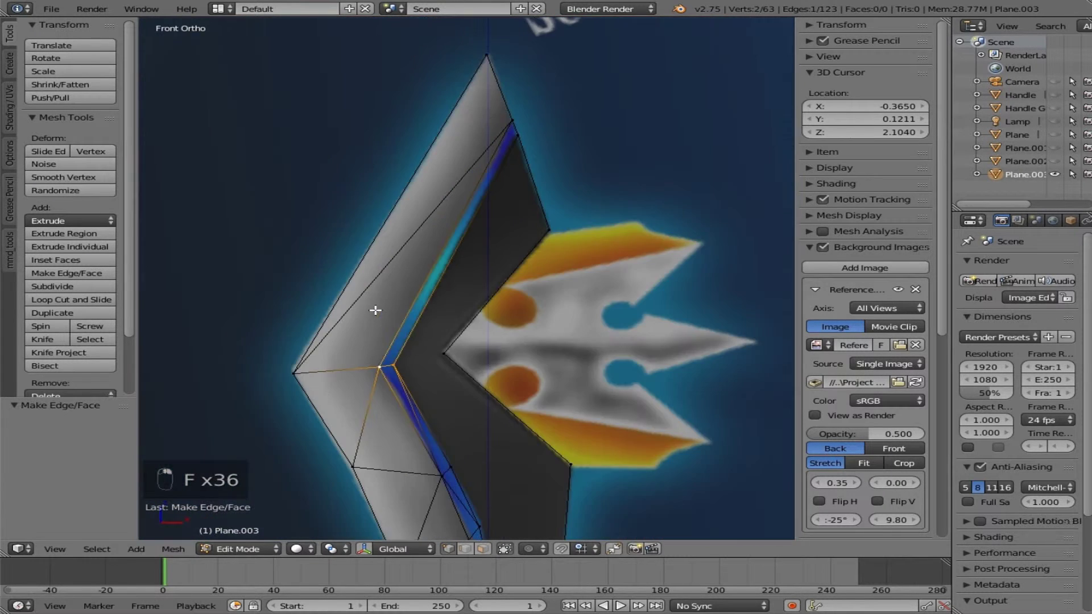
pyautogui.scroll(3, 337, 374)
pyautogui.scroll(2, 346, 430)
pyautogui.rightClick(342, 523)
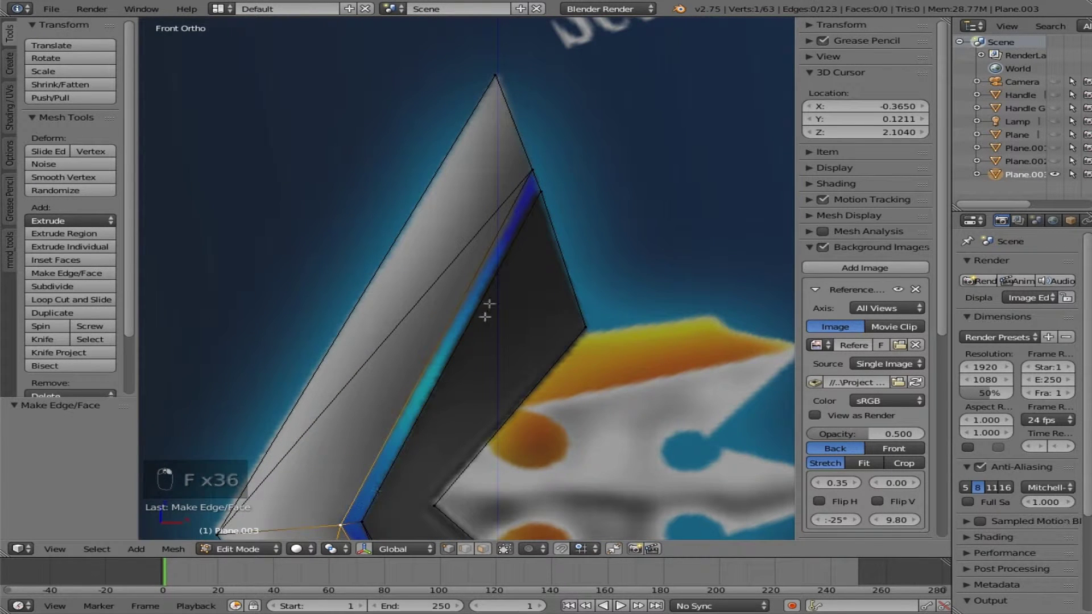
pyautogui.keyDown('shift'); pyautogui.rightClick(543, 194); pyautogui.keyUp('shift')
pyautogui.press('f')
pyautogui.press('a')
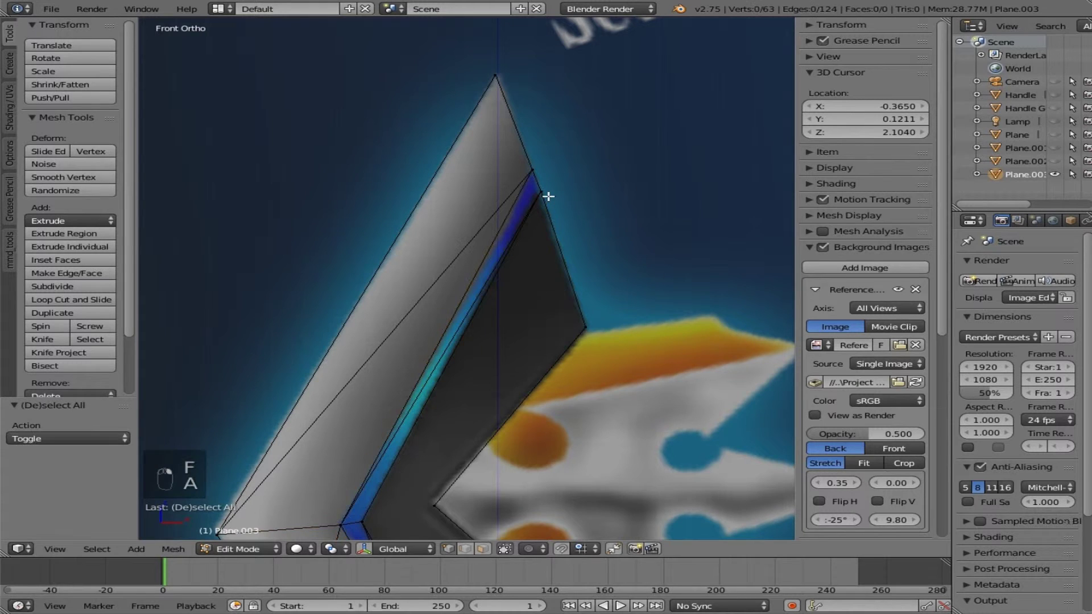
# Step: Connect the crown notch's inner vertex to the top end and the bend vertex of the stripe's right edge
pyautogui.keyDown('shift'); pyautogui.scroll(-2, 560, 253); pyautogui.keyUp('shift')
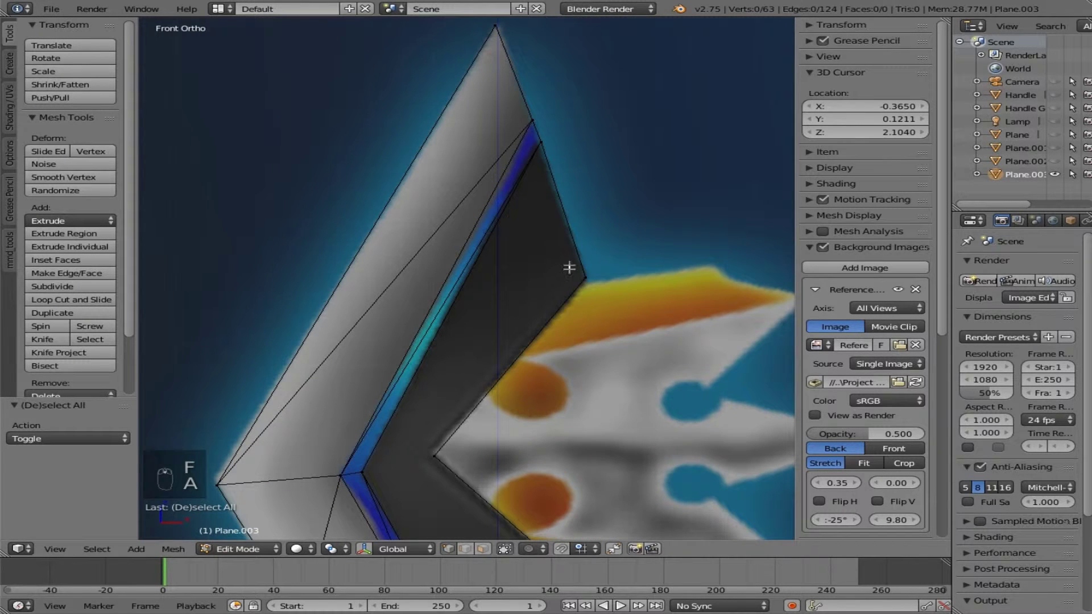
pyautogui.rightClick(434, 455)
pyautogui.keyDown('shift'); pyautogui.rightClick(361, 472); pyautogui.keyUp('shift')
pyautogui.press('f')
pyautogui.press('f')
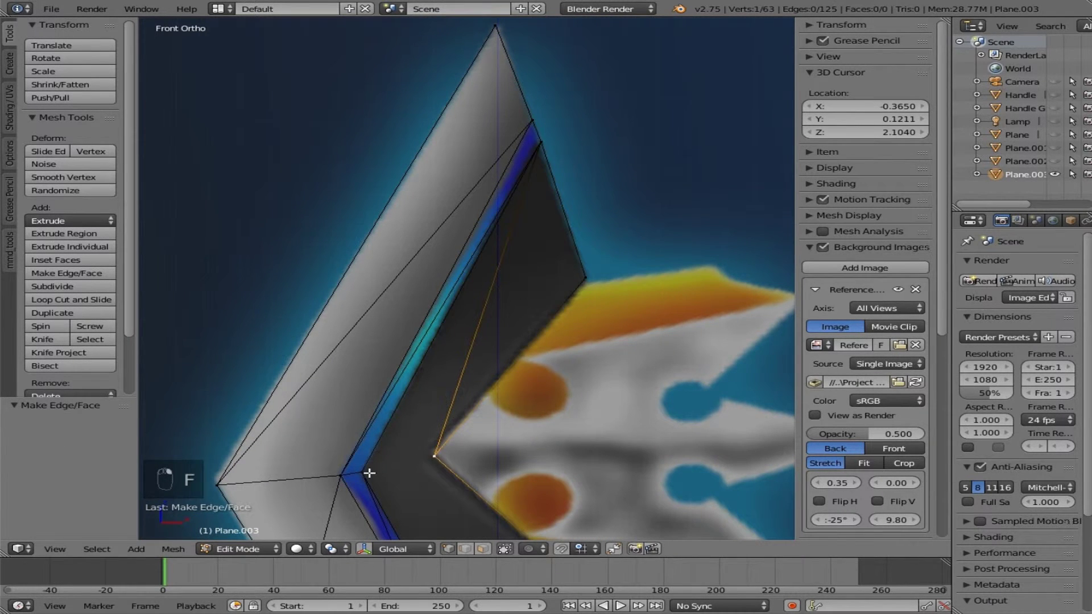
# Step: Zigzag three edges between the crown notch's inner vertex, the stripe's right edge and the notch's lower corner
pyautogui.press('a')
pyautogui.scroll(-5, 466, 360)
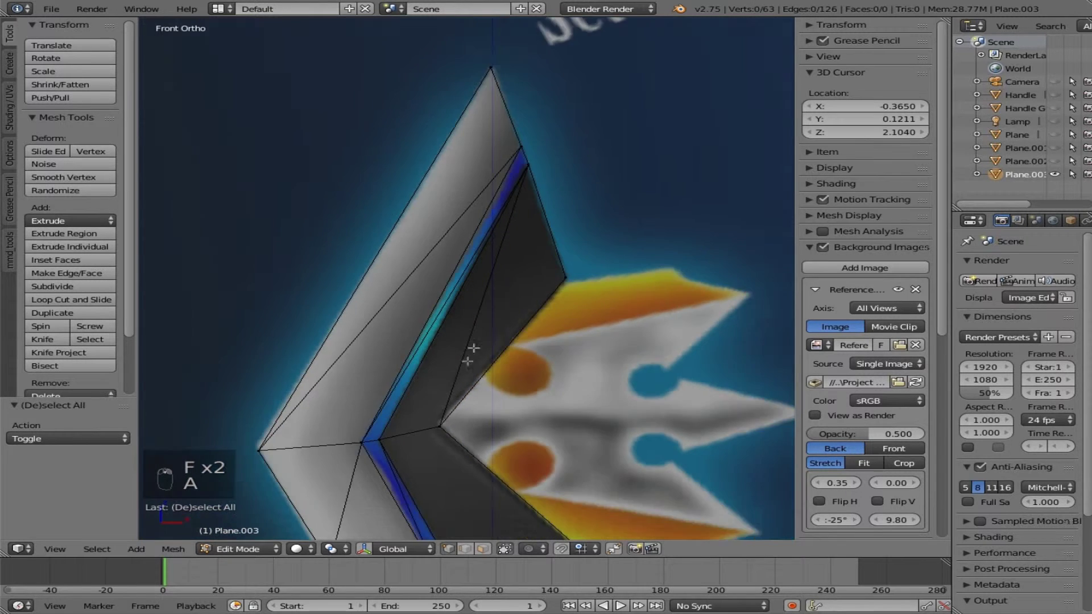
pyautogui.scroll(3, 470, 335)
pyautogui.moveTo(481, 299); pyautogui.dragTo(389, 281, button='middle')
pyautogui.press('KP_1')
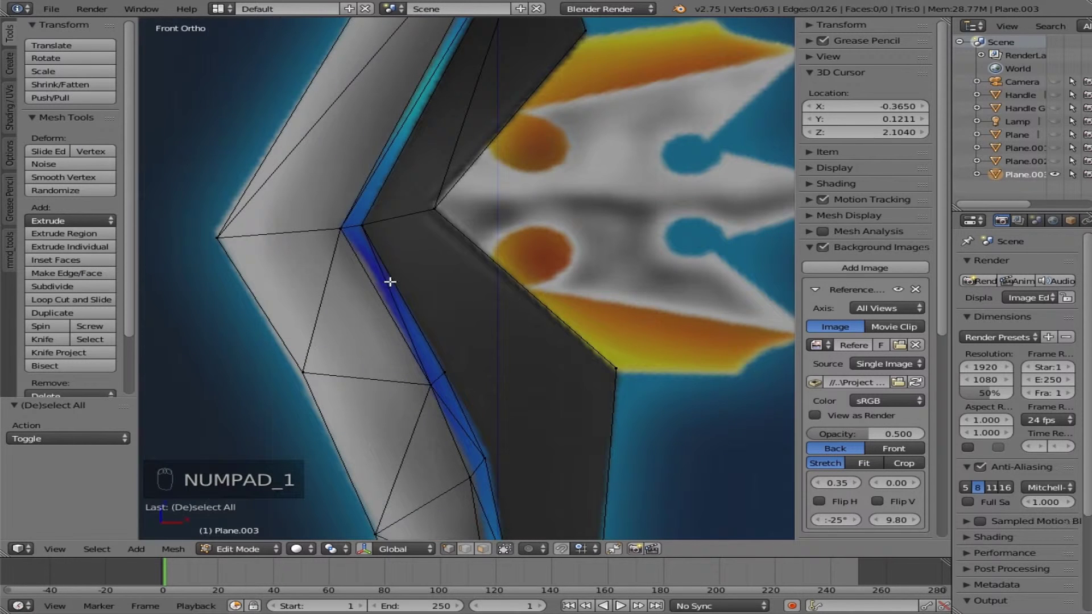
pyautogui.rightClick(441, 215)
pyautogui.keyDown('shift'); pyautogui.rightClick(438, 359); pyautogui.keyUp('shift')
pyautogui.press('f')
pyautogui.rightClick(439, 361)
pyautogui.keyDown('shift'); pyautogui.rightClick(604, 369); pyautogui.keyUp('shift')
pyautogui.press('f')
pyautogui.rightClick(604, 369)
pyautogui.keyDown('shift'); pyautogui.rightClick(504, 441); pyautogui.keyUp('shift')
pyautogui.press('f')
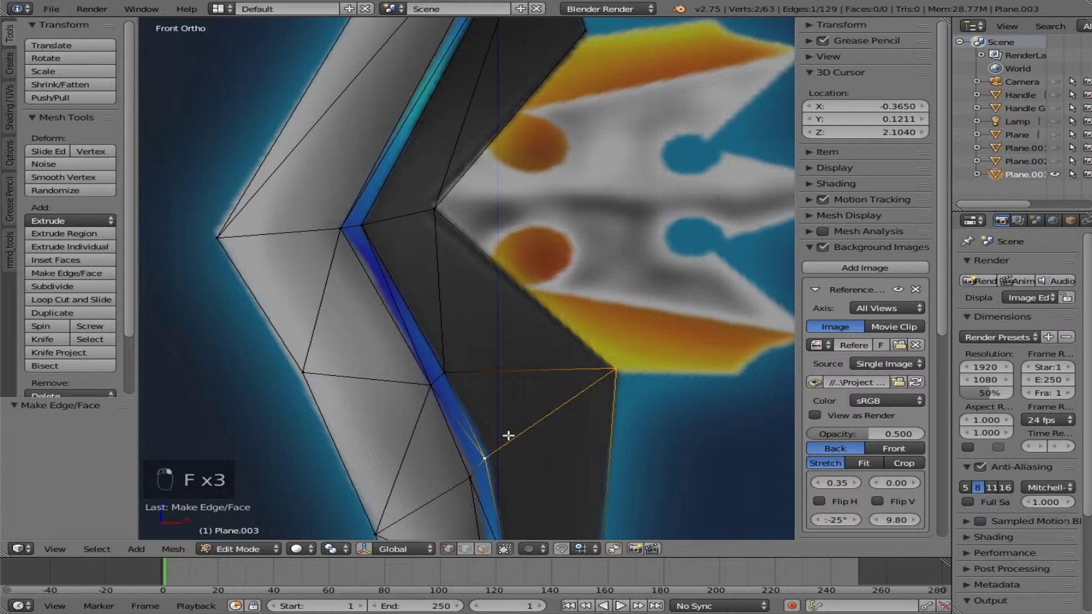
# Step: Connect the notch's lower corner to the following stripe vertex, and that vertex to the next right outline vertex below
pyautogui.keyDown('shift'); pyautogui.scroll(-4, 509, 435); pyautogui.keyUp('shift')
pyautogui.keyDown('shift'); pyautogui.scroll(-4, 509, 436); pyautogui.keyUp('shift')
pyautogui.rightClick(623, 179)
pyautogui.keyDown('shift'); pyautogui.rightClick(514, 365); pyautogui.keyUp('shift')
pyautogui.press('f')
pyautogui.rightClick(513, 367)
pyautogui.keyDown('shift'); pyautogui.rightClick(592, 426); pyautogui.keyUp('shift')
pyautogui.press('f')
# Step: Triangulate the dark strip further down with three alternating edges between the right outline and the stripe's right edge
pyautogui.keyDown('shift'); pyautogui.scroll(-4, 589, 427); pyautogui.keyUp('shift')
pyautogui.rightClick(583, 292)
pyautogui.keyDown('shift'); pyautogui.rightClick(528, 316); pyautogui.keyUp('shift')
pyautogui.press('f')
pyautogui.rightClick(579, 290)
pyautogui.keyDown('shift'); pyautogui.rightClick(523, 406); pyautogui.keyUp('shift')
pyautogui.press('f')
pyautogui.rightClick(521, 409)
pyautogui.keyDown('shift'); pyautogui.rightClick(571, 481); pyautogui.keyUp('shift')
pyautogui.press('f')
# Step: Continue the triangulation through the blade's narrowest part with three edges between the right outline and the stripe
pyautogui.keyDown('shift'); pyautogui.scroll(-1, 571, 481); pyautogui.keyUp('shift')
pyautogui.keyDown('shift'); pyautogui.scroll(-3, 572, 481); pyautogui.keyUp('shift')
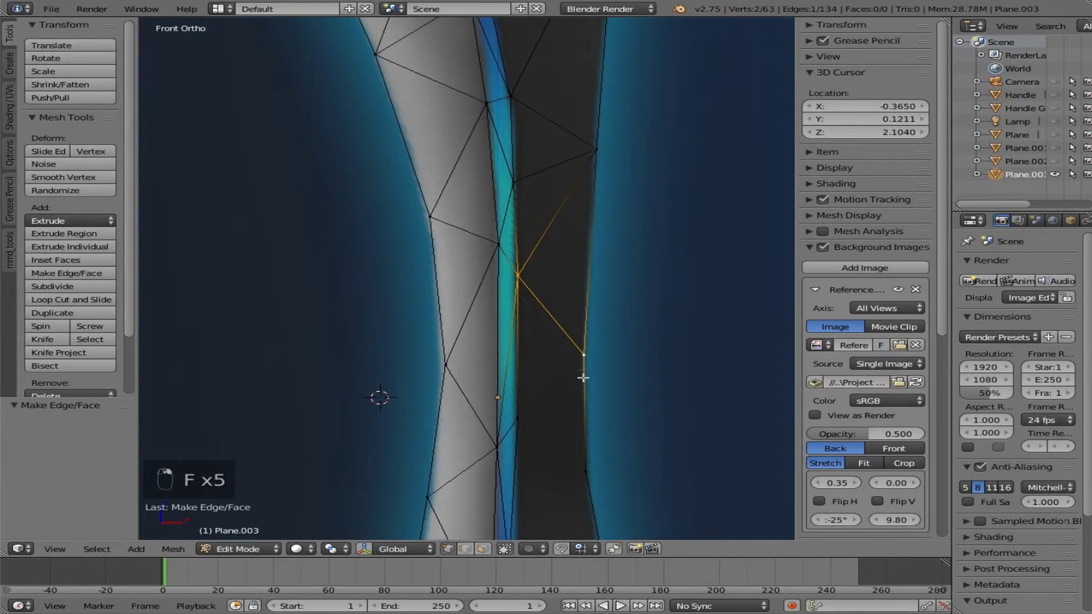
pyautogui.rightClick(582, 353)
pyautogui.keyDown('shift'); pyautogui.rightClick(527, 436); pyautogui.keyUp('shift')
pyautogui.press('f')
pyautogui.rightClick(527, 436)
pyautogui.keyDown('shift'); pyautogui.rightClick(571, 470); pyautogui.keyUp('shift')
pyautogui.press('f')
pyautogui.keyDown('shift'); pyautogui.scroll(-4, 571, 468); pyautogui.keyUp('shift')
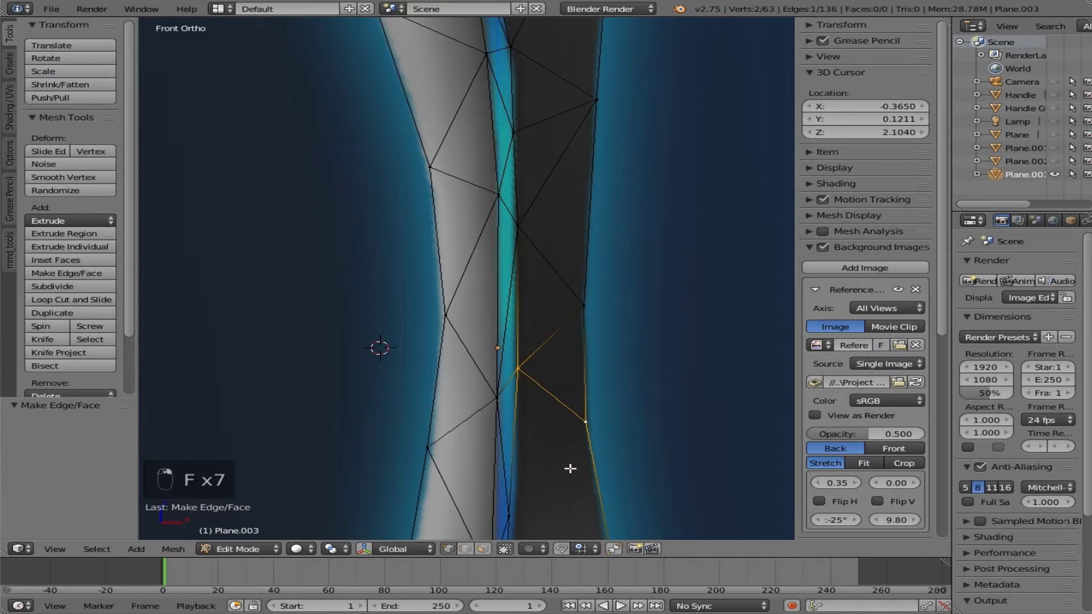
pyautogui.rightClick(579, 373)
pyautogui.keyDown('shift'); pyautogui.rightClick(527, 447); pyautogui.keyUp('shift')
pyautogui.press('f')
# Step: Join the stripe's right edge to the right outline vertex where the blade widens, using three edges above the shards
pyautogui.keyDown('shift'); pyautogui.scroll(-4, 527, 448); pyautogui.keyUp('shift')
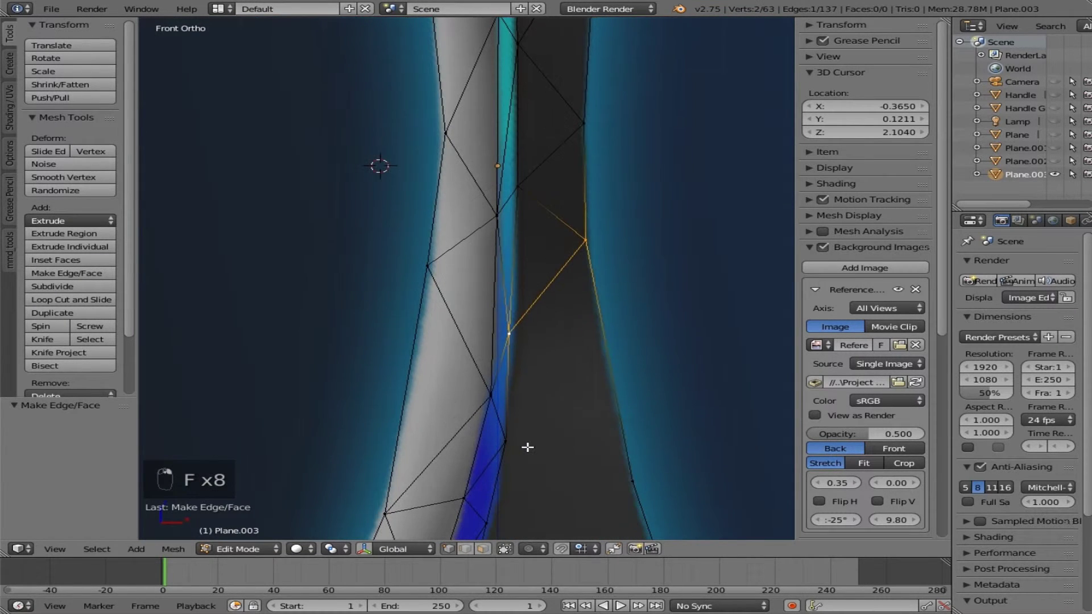
pyautogui.rightClick(525, 344)
pyautogui.keyDown('shift'); pyautogui.rightClick(614, 467); pyautogui.keyUp('shift')
pyautogui.press('f')
pyautogui.rightClick(615, 468)
pyautogui.keyDown('shift'); pyautogui.rightClick(538, 442); pyautogui.keyUp('shift')
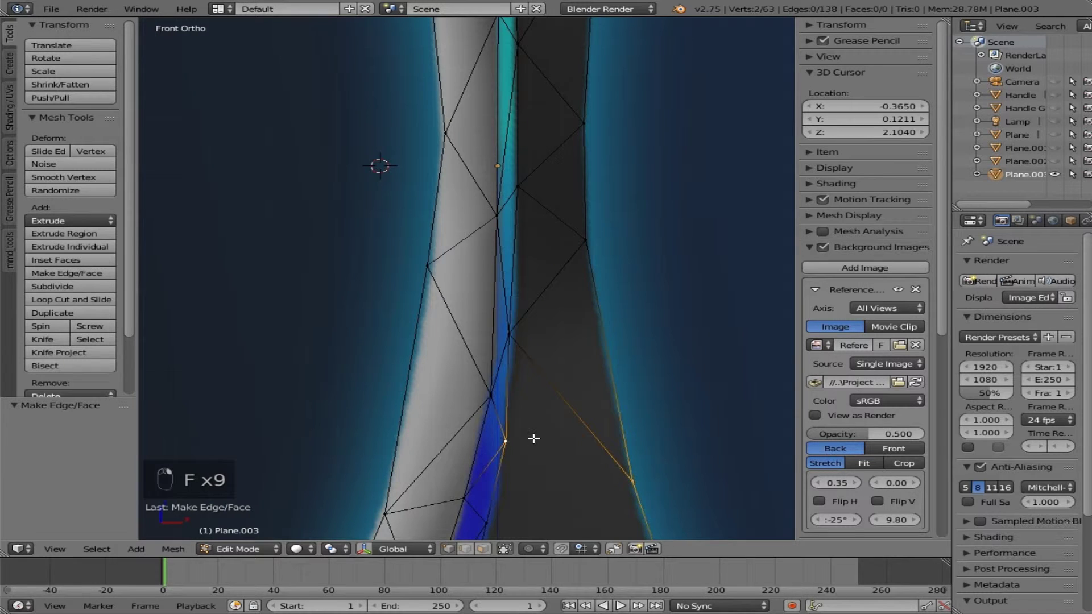
pyautogui.press('f')
pyautogui.keyDown('shift'); pyautogui.scroll(-3, 533, 438); pyautogui.keyUp('shift')
pyautogui.keyDown('shift'); pyautogui.scroll(-5, 533, 439); pyautogui.keyUp('shift')
pyautogui.rightClick(631, 249)
pyautogui.keyDown('shift'); pyautogui.rightClick(488, 294); pyautogui.keyUp('shift')
pyautogui.press('f')
# Step: Connect the first shard's tip to the stripe vertex above it and to the stripe's lower inner corner
pyautogui.keyDown('shift'); pyautogui.scroll(-2, 492, 301); pyautogui.keyUp('shift')
pyautogui.rightClick(488, 228)
pyautogui.keyDown('shift'); pyautogui.rightClick(489, 321); pyautogui.keyUp('shift')
pyautogui.press('f')
pyautogui.keyDown('shift'); pyautogui.rightClick(437, 433); pyautogui.keyUp('shift')
pyautogui.press('f')
# Step: Connect the first shard's right vertex to the bottom of the adjoining gap and to the second shard's tip
pyautogui.rightClick(501, 364)
pyautogui.keyDown('shift'); pyautogui.rightClick(491, 482); pyautogui.keyUp('shift')
pyautogui.press('f')
pyautogui.rightClick(509, 374)
pyautogui.keyDown('shift'); pyautogui.rightClick(516, 392); pyautogui.keyUp('shift')
pyautogui.press('f')
# Step: Connect the first shard's right vertex and its tip to the right outline vertex above the shards
pyautogui.rightClick(509, 356)
pyautogui.keyDown('shift'); pyautogui.rightClick(626, 193); pyautogui.keyUp('shift')
pyautogui.press('f')
pyautogui.rightClick(626, 194)
pyautogui.keyDown('shift'); pyautogui.rightClick(497, 336); pyautogui.keyUp('shift')
pyautogui.press('f')
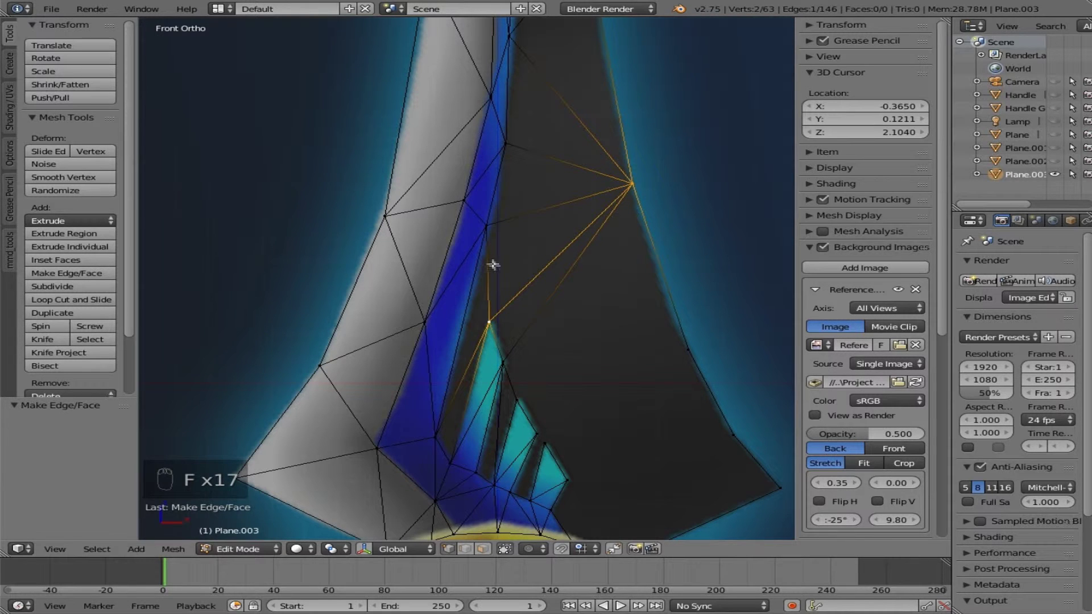
# Step: Connect the first shard's right vertex and the second shard's tip and right vertex to the next right outline vertex down
pyautogui.rightClick(528, 363)
pyautogui.keyDown('shift'); pyautogui.rightClick(658, 356); pyautogui.keyUp('shift')
pyautogui.press('f')
pyautogui.rightClick(658, 356)
pyautogui.keyDown('shift'); pyautogui.rightClick(522, 395); pyautogui.keyUp('shift')
pyautogui.press('f')
pyautogui.rightClick(522, 395)
pyautogui.rightClick(671, 363)
pyautogui.keyDown('shift'); pyautogui.rightClick(537, 432); pyautogui.keyUp('shift')
pyautogui.press('f')
# Step: Connect the third shard's tip to the bottom of the gap beside it and to the same right outline vertex
pyautogui.rightClick(540, 442)
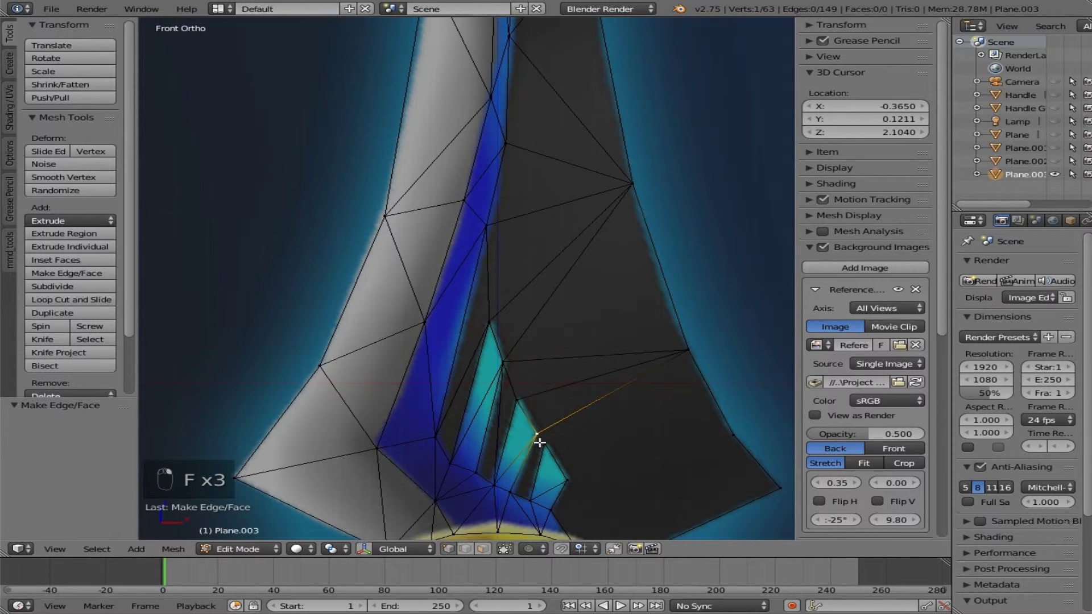
pyautogui.rightClick(542, 446)
pyautogui.keyDown('shift'); pyautogui.rightClick(516, 489); pyautogui.keyUp('shift')
pyautogui.press('f')
pyautogui.rightClick(551, 442)
pyautogui.keyDown('shift'); pyautogui.rightClick(679, 354); pyautogui.keyUp('shift')
pyautogui.press('f')
# Step: Connect the outline vertex above the blade's lower right point to the third shard's tip and right corner
pyautogui.rightClick(548, 442)
pyautogui.keyDown('shift'); pyautogui.rightClick(728, 436); pyautogui.keyUp('shift')
pyautogui.press('f')
pyautogui.rightClick(729, 437)
pyautogui.keyDown('shift'); pyautogui.rightClick(568, 481); pyautogui.keyUp('shift')
pyautogui.press('f')
# Step: Finish the lower right area by connecting the third shard's right corner to the base vertices and the outermost base vertex to the outline
pyautogui.keyDown('ctrl'); pyautogui.scroll(-4, 580, 449); pyautogui.keyUp('ctrl')
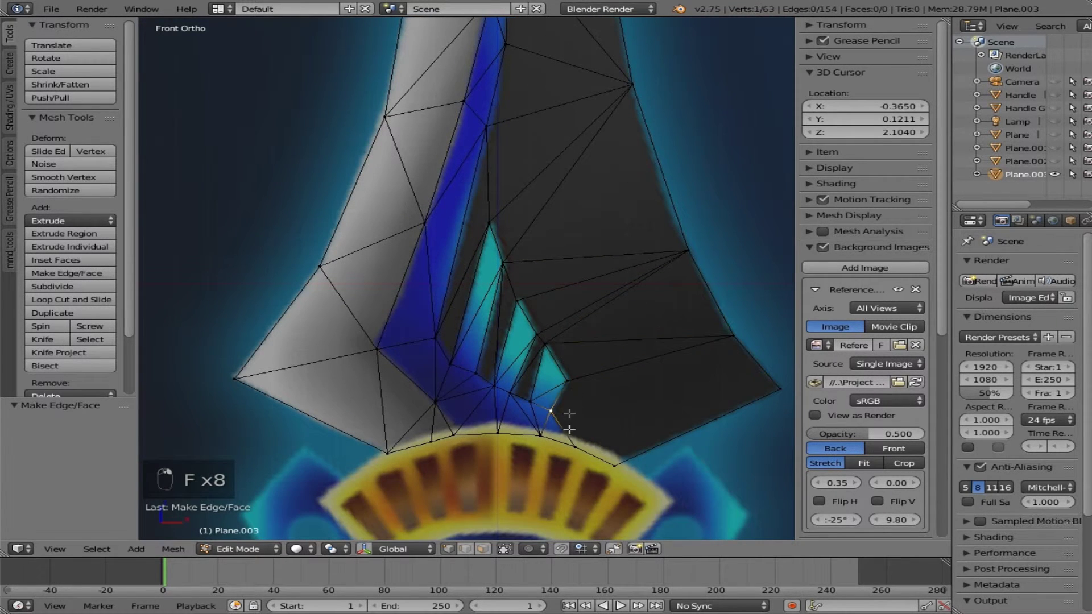
pyautogui.keyDown('shift'); pyautogui.rightClick(568, 387); pyautogui.keyUp('shift')
pyautogui.press('f')
pyautogui.rightClick(577, 397)
pyautogui.keyDown('shift'); pyautogui.rightClick(615, 466); pyautogui.keyUp('shift')
pyautogui.press('f')
pyautogui.rightClick(615, 466)
pyautogui.keyDown('shift'); pyautogui.rightClick(726, 348); pyautogui.keyUp('shift')
pyautogui.press('f')
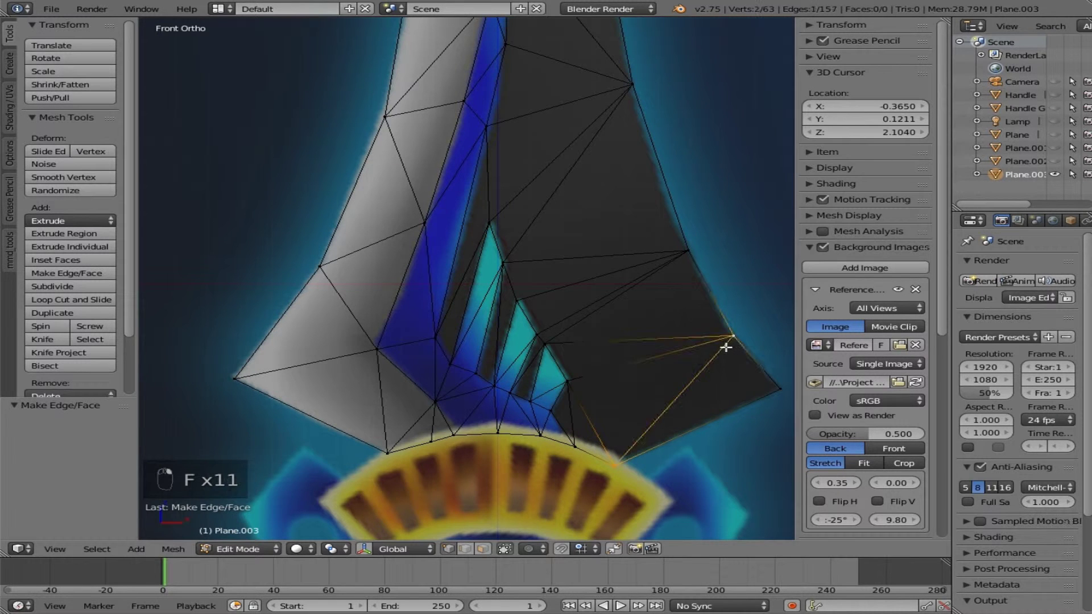
# Step: Select the entire blade mesh and fill its triangulated edges with faces
pyautogui.press('a')
pyautogui.moveTo(726, 348); pyautogui.dragTo(528, 462, button='middle')
pyautogui.press('KP_3')
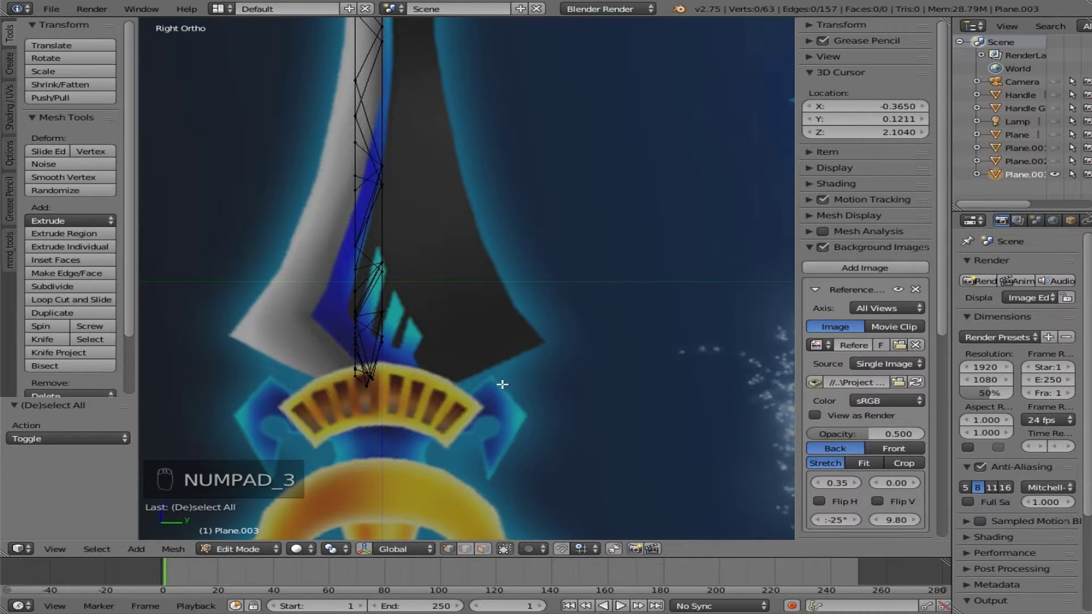
pyautogui.press('KP_1')
pyautogui.scroll(-2, 577, 247)
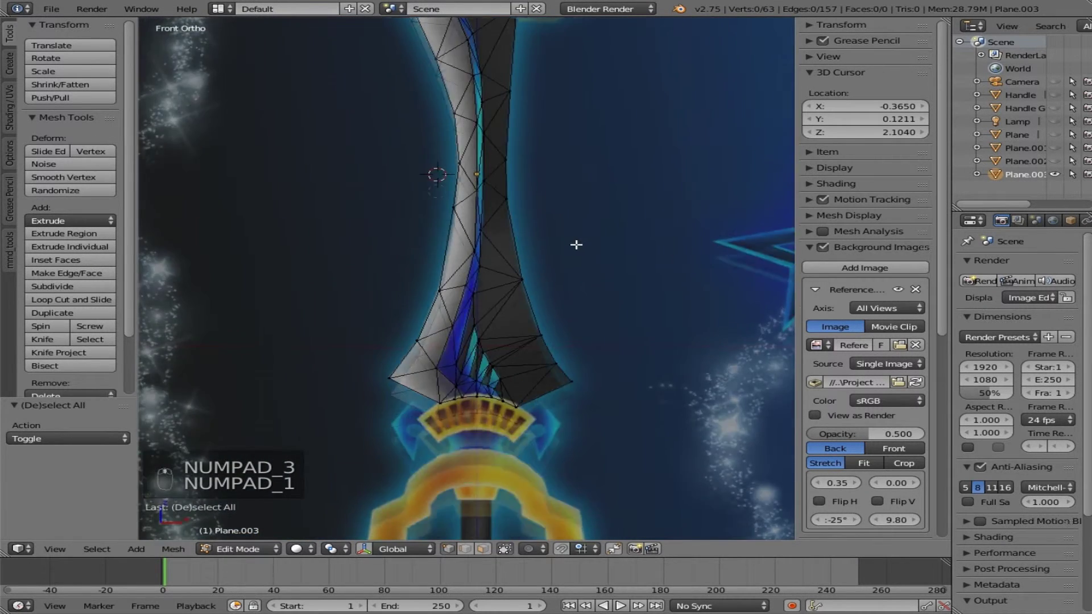
pyautogui.scroll(-2, 576, 245)
pyautogui.scroll(2, 576, 245)
pyautogui.press('a')
pyautogui.press('a')
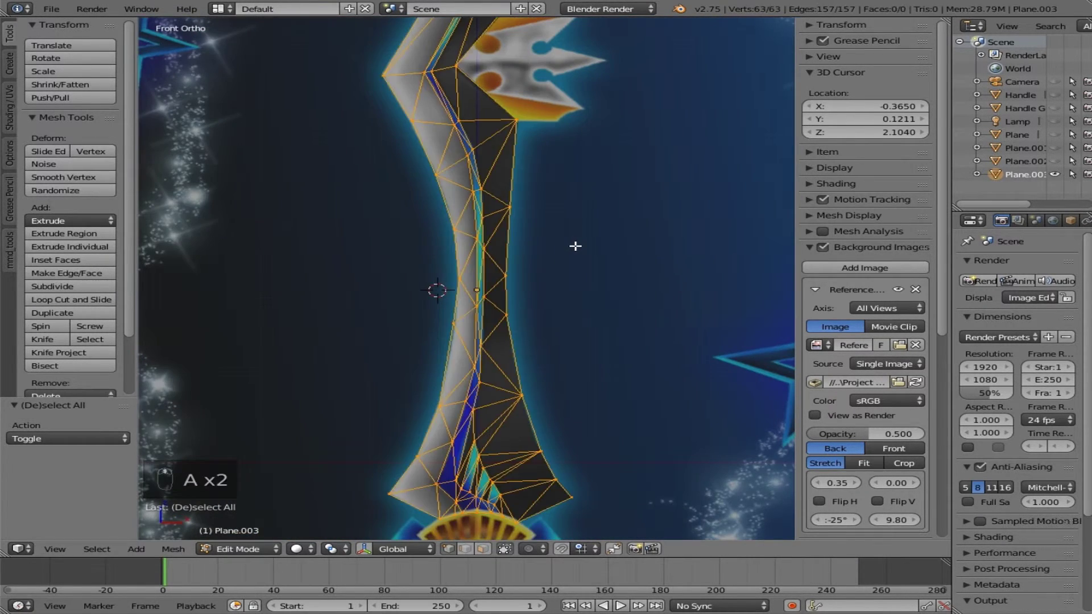
pyautogui.press('f')
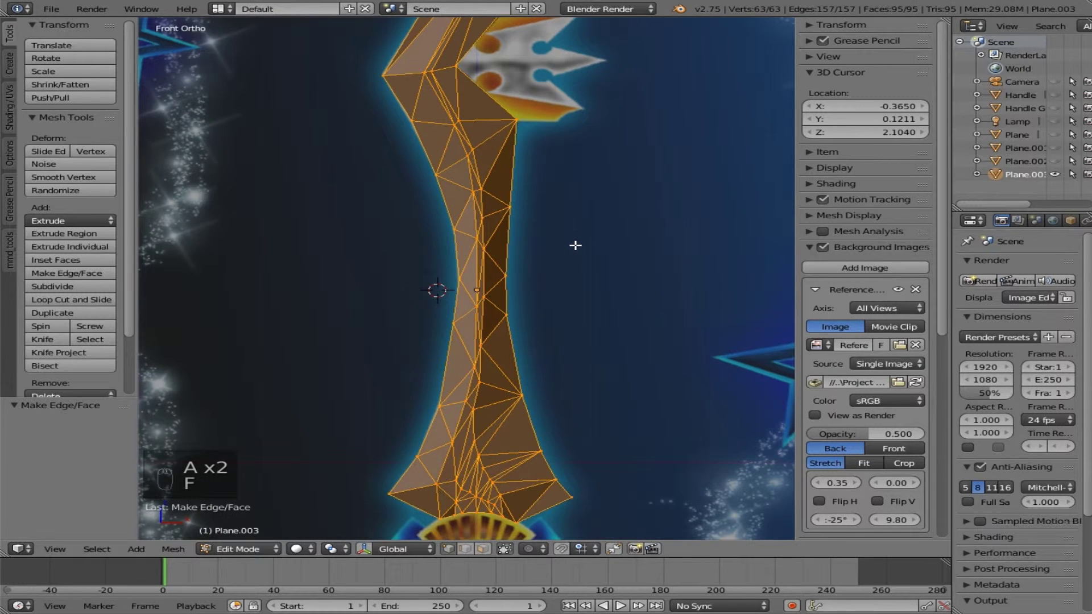
# Step: Examine the filled blade in wireframe and solid shading, and from an angle in Object Mode
pyautogui.press('a')
pyautogui.press('z')
pyautogui.press('z')
pyautogui.press('a')
pyautogui.press('a')
pyautogui.press('Tab')
pyautogui.moveTo(554, 298); pyautogui.dragTo(390, 383, button='middle')
pyautogui.press('Tab')
# Step: Delete the edge running from the blade's upper left corner to the top of the stripe's left edge
pyautogui.rightClick(341, 415)
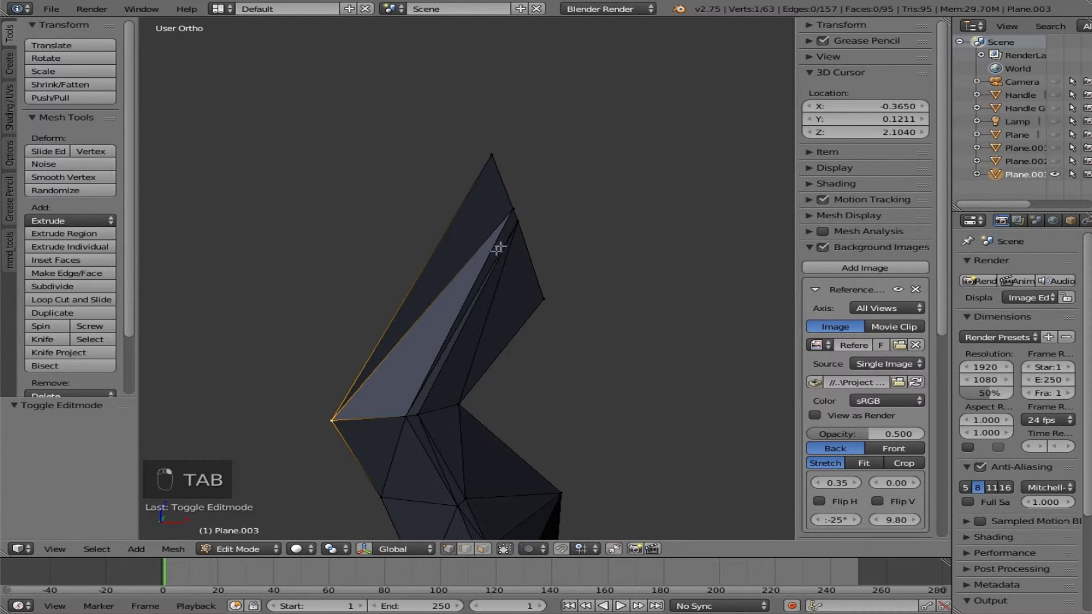
pyautogui.keyDown('shift'); pyautogui.rightClick(513, 204); pyautogui.keyUp('shift')
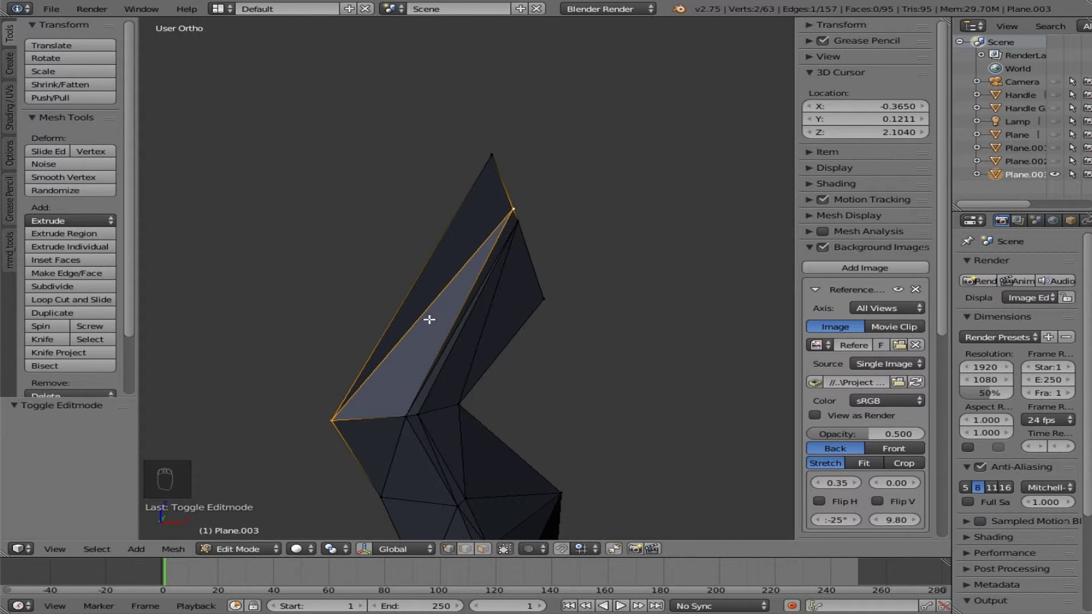
pyautogui.press('x')
pyautogui.click(416, 335)
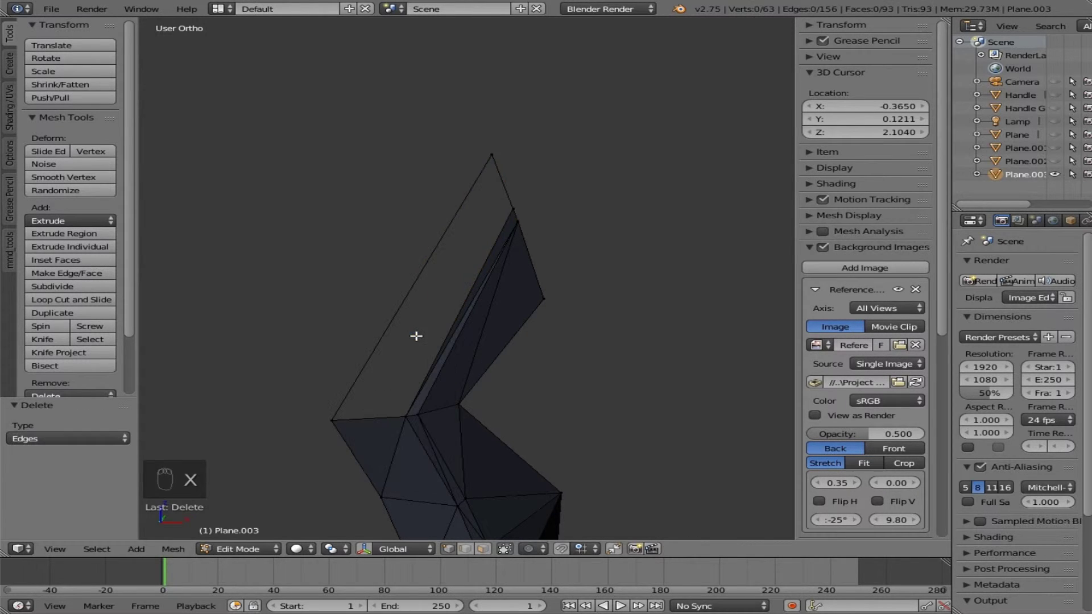
# Step: Connect the stripe's left bend vertex to the blade's tip and fill the open triangles on both sides of that edge
pyautogui.rightClick(393, 415)
pyautogui.keyDown('shift'); pyautogui.rightClick(486, 166); pyautogui.keyUp('shift')
pyautogui.press('f')
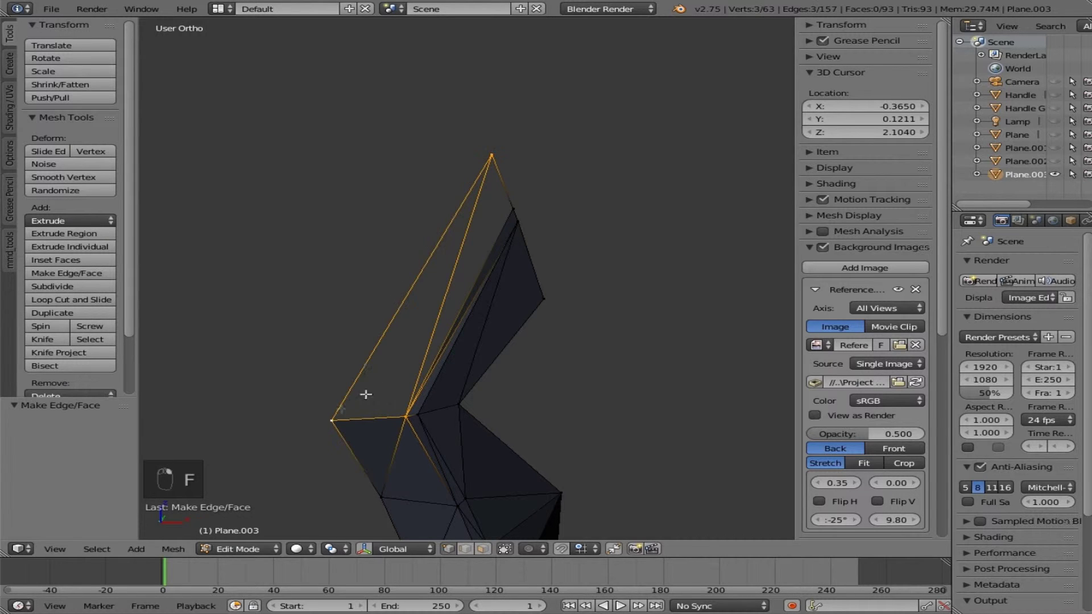
pyautogui.press('f')
pyautogui.press('a')
# Step: Examine the blade's faceted surface from tip to base in angled and front views
pyautogui.moveTo(547, 307)
pyautogui.mouseDown(button='middle')
pyautogui.moveTo(509, 247)
pyautogui.moveTo(522, 211)
pyautogui.moveTo(595, 244)
pyautogui.moveTo(561, 273)
pyautogui.moveTo(455, 273)
pyautogui.moveTo(394, 302)
pyautogui.moveTo(444, 334)
pyautogui.moveTo(527, 309)
pyautogui.moveTo(564, 236)
pyautogui.moveTo(557, 210)
pyautogui.moveTo(385, 293)
pyautogui.moveTo(476, 312)
pyautogui.moveTo(499, 305)
pyautogui.mouseUp(button='middle')
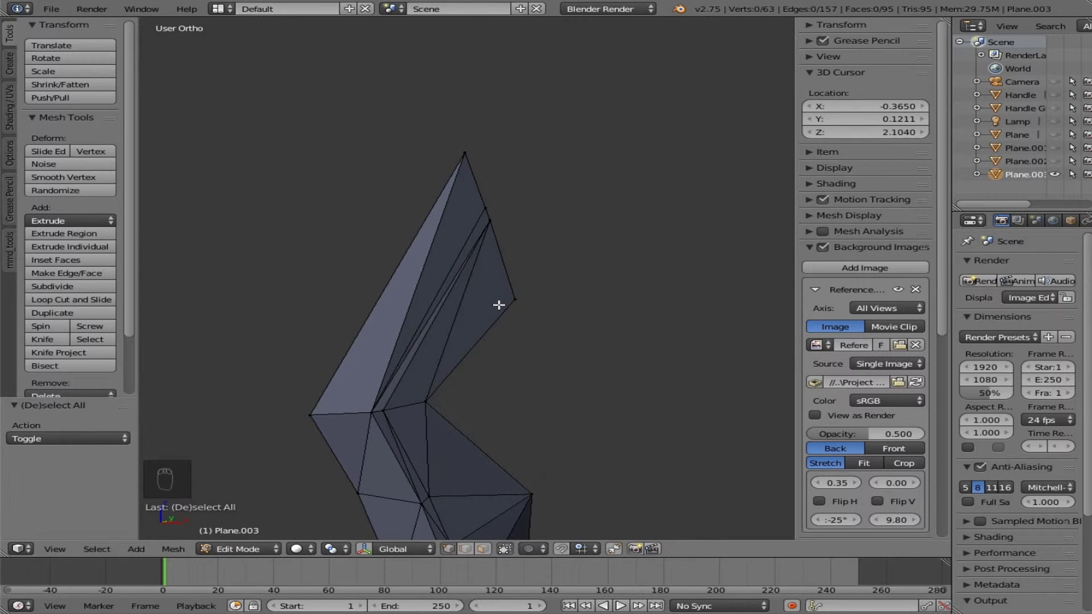
pyautogui.moveTo(530, 273)
pyautogui.mouseDown(button='middle')
pyautogui.moveTo(524, 226)
pyautogui.moveTo(558, 237)
pyautogui.moveTo(529, 275)
pyautogui.mouseUp(button='middle')
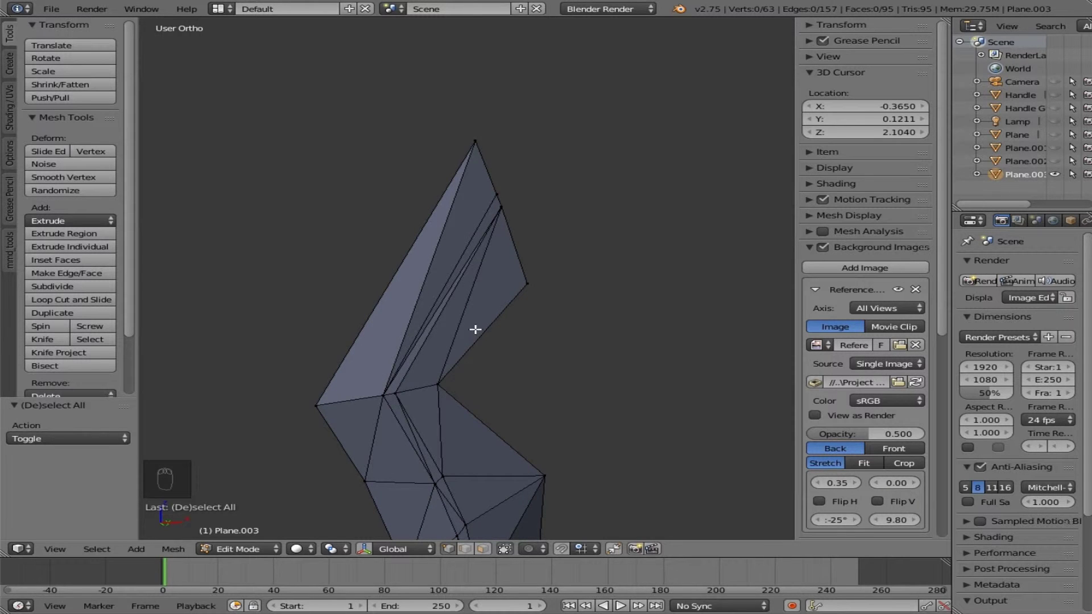
pyautogui.moveTo(489, 288); pyautogui.dragTo(481, 335, button='middle')
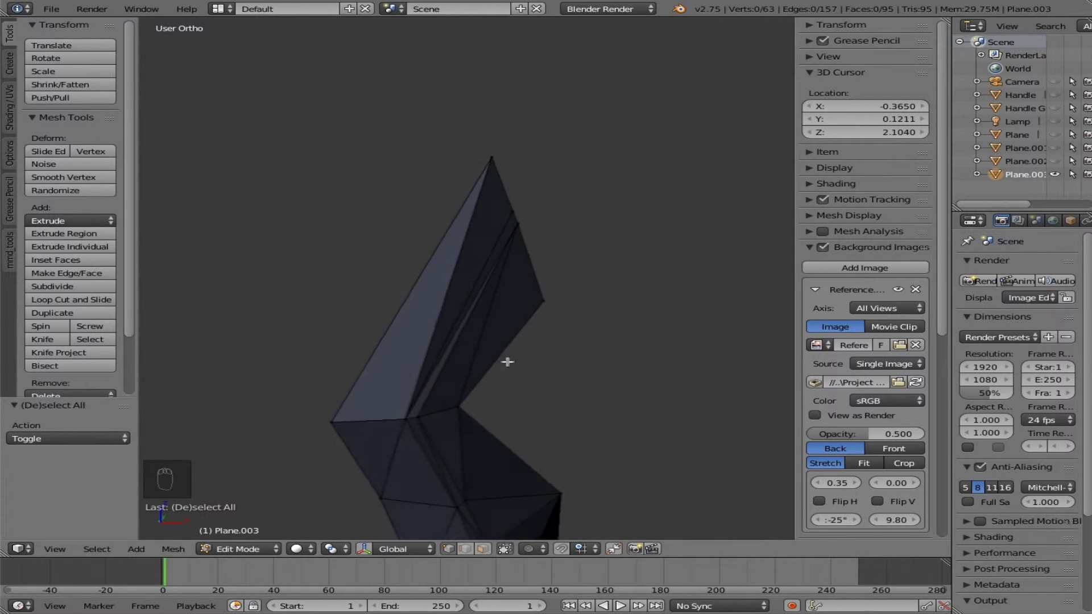
pyautogui.moveTo(536, 322); pyautogui.dragTo(489, 197, button='middle')
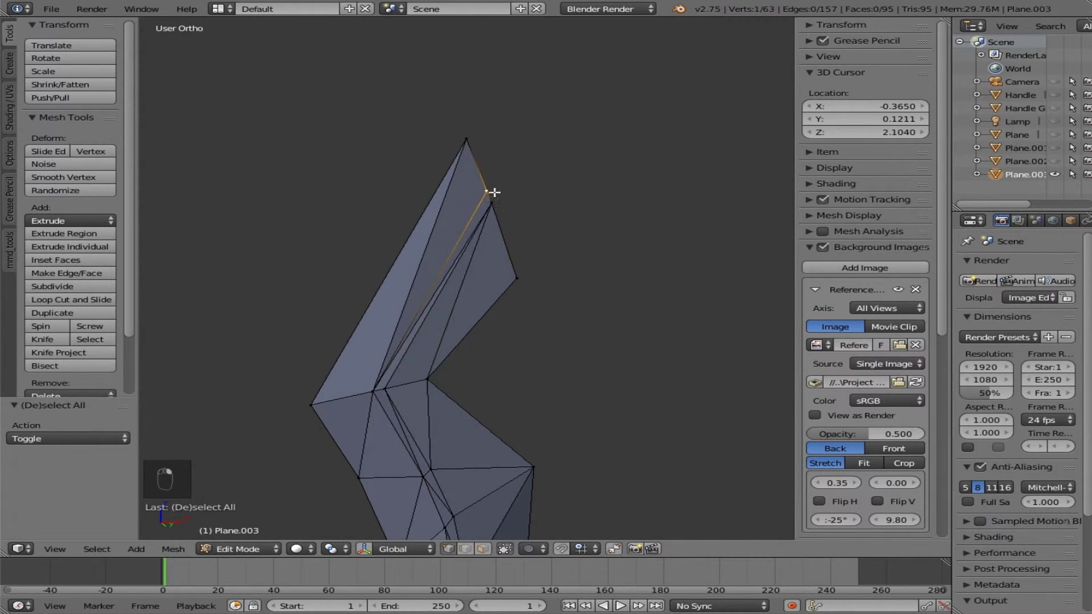
pyautogui.press('KP_1')
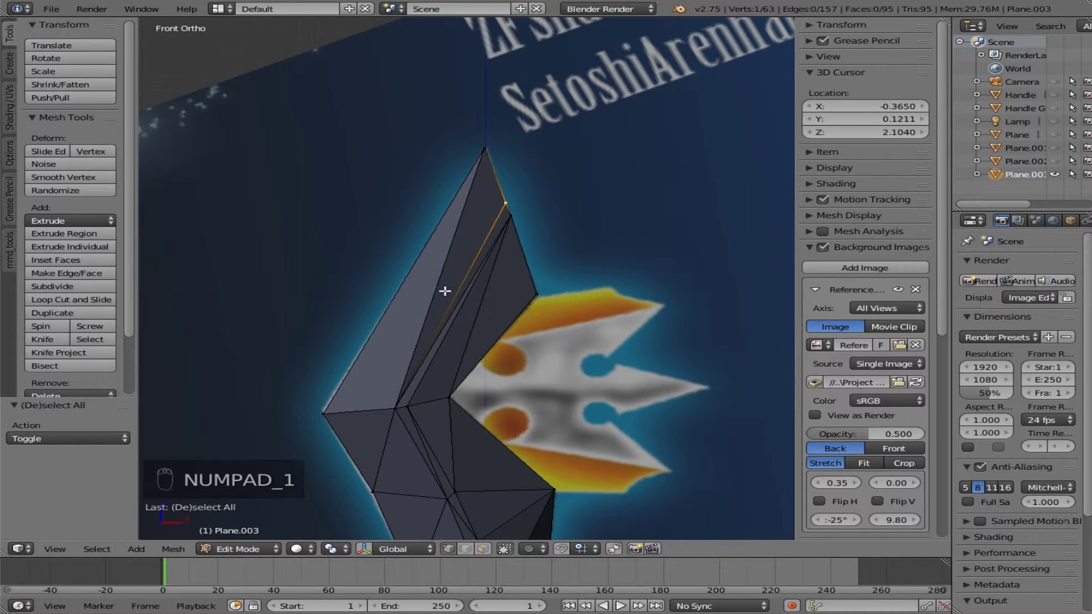
pyautogui.keyDown('shift'); pyautogui.scroll(-2, 456, 282); pyautogui.keyUp('shift')
pyautogui.press('a')
pyautogui.press('a')
pyautogui.keyDown('shift'); pyautogui.scroll(-8, 458, 297); pyautogui.keyUp('shift')
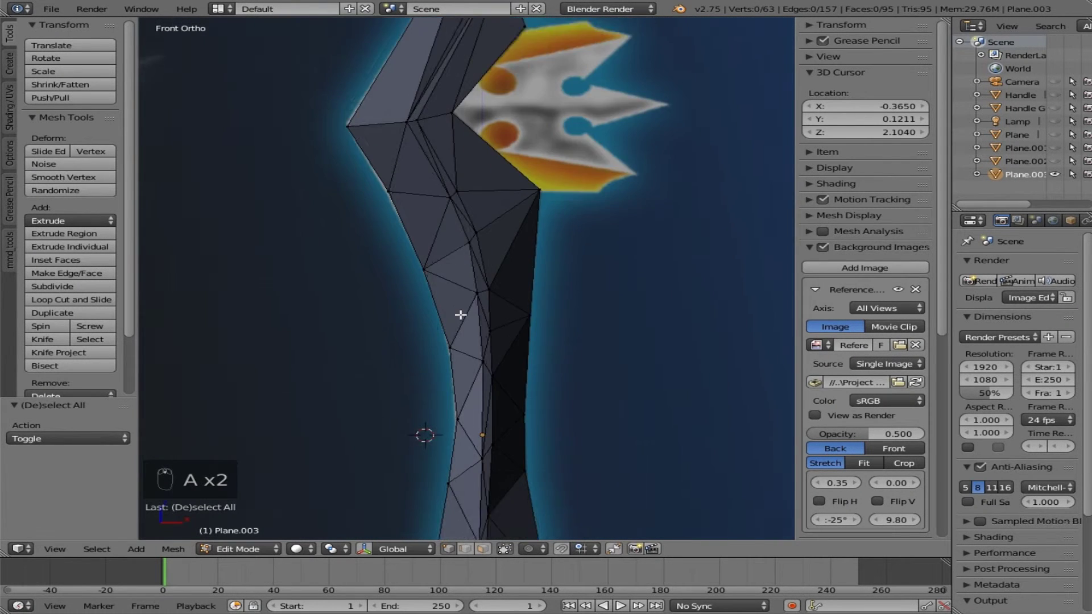
pyautogui.keyDown('shift'); pyautogui.scroll(-13, 459, 318); pyautogui.keyUp('shift')
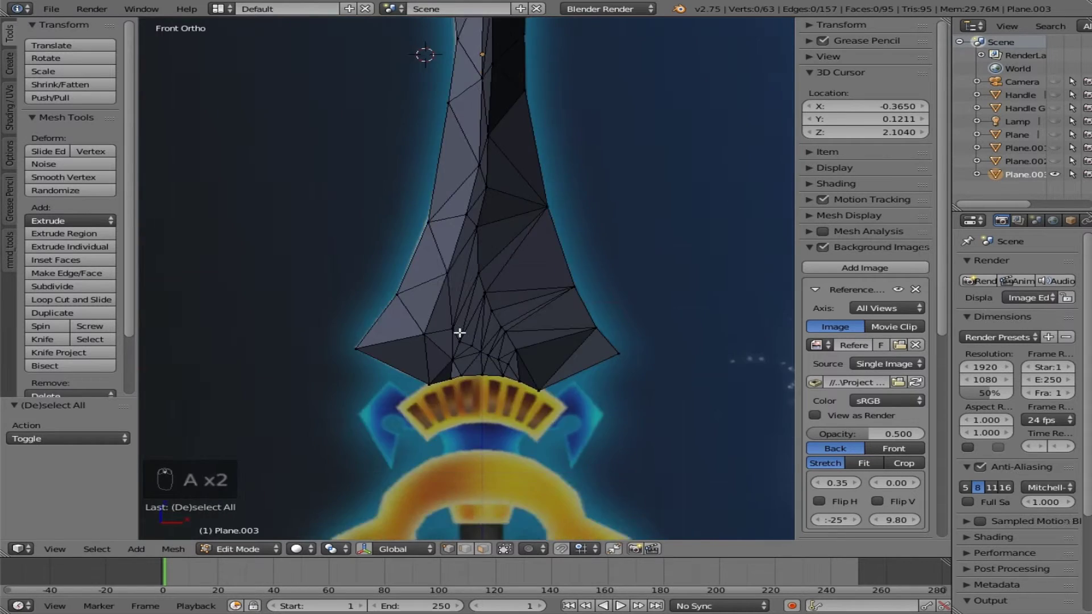
pyautogui.scroll(6, 456, 329)
# Step: Select the seven vertices along the blade's base edge and extrude them about 0.227 along the Y axis
pyautogui.moveTo(453, 326); pyautogui.dragTo(458, 214, button='middle')
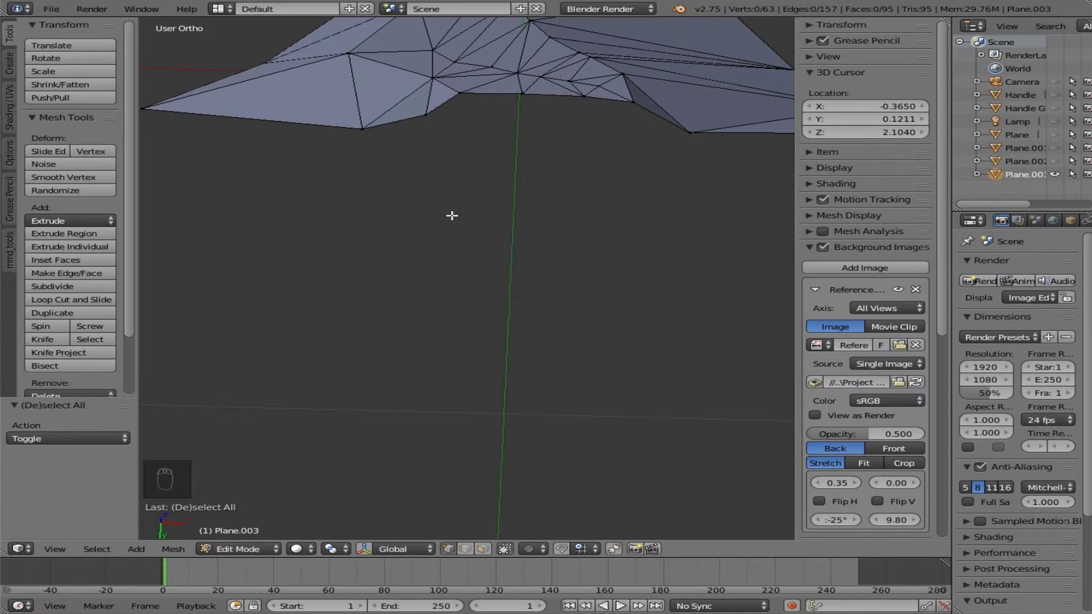
pyautogui.press('KP_7')
pyautogui.press('KP_9')
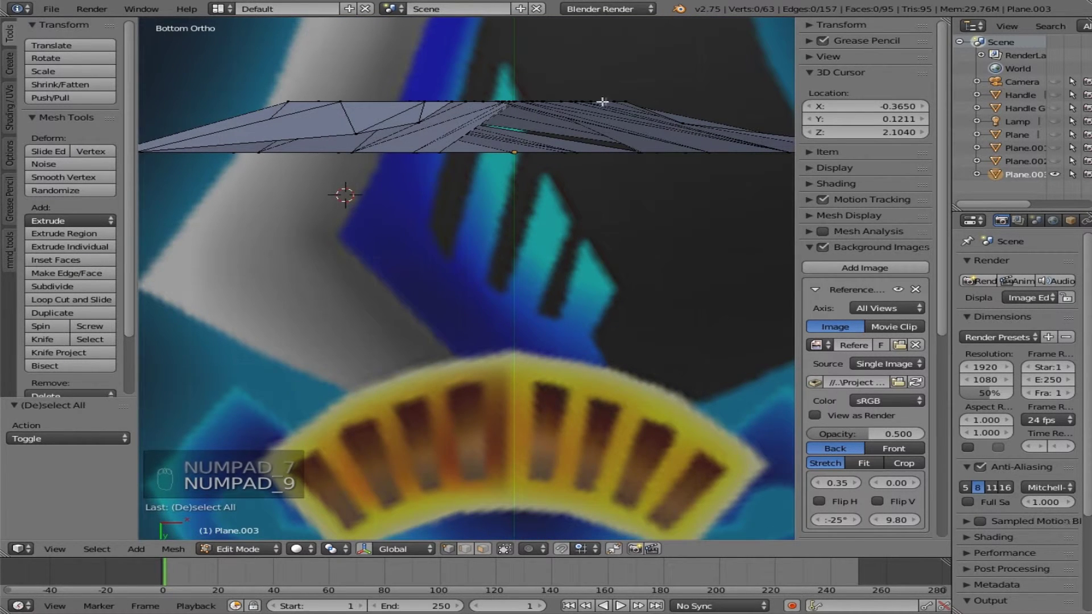
pyautogui.moveTo(183, 140); pyautogui.dragTo(414, 194, button='middle')
pyautogui.keyDown('shift'); pyautogui.rightClick(357, 172); pyautogui.keyUp('shift')
pyautogui.keyDown('shift'); pyautogui.rightClick(408, 152); pyautogui.keyUp('shift')
pyautogui.keyDown('shift'); pyautogui.rightClick(433, 132); pyautogui.keyUp('shift')
pyautogui.keyDown('shift'); pyautogui.rightClick(484, 127); pyautogui.keyUp('shift')
pyautogui.keyDown('shift'); pyautogui.rightClick(536, 124); pyautogui.keyUp('shift')
pyautogui.keyDown('shift'); pyautogui.rightClick(576, 129); pyautogui.keyUp('shift')
pyautogui.keyDown('shift'); pyautogui.rightClick(620, 151); pyautogui.keyUp('shift')
pyautogui.moveTo(554, 193); pyautogui.dragTo(531, 150, button='middle')
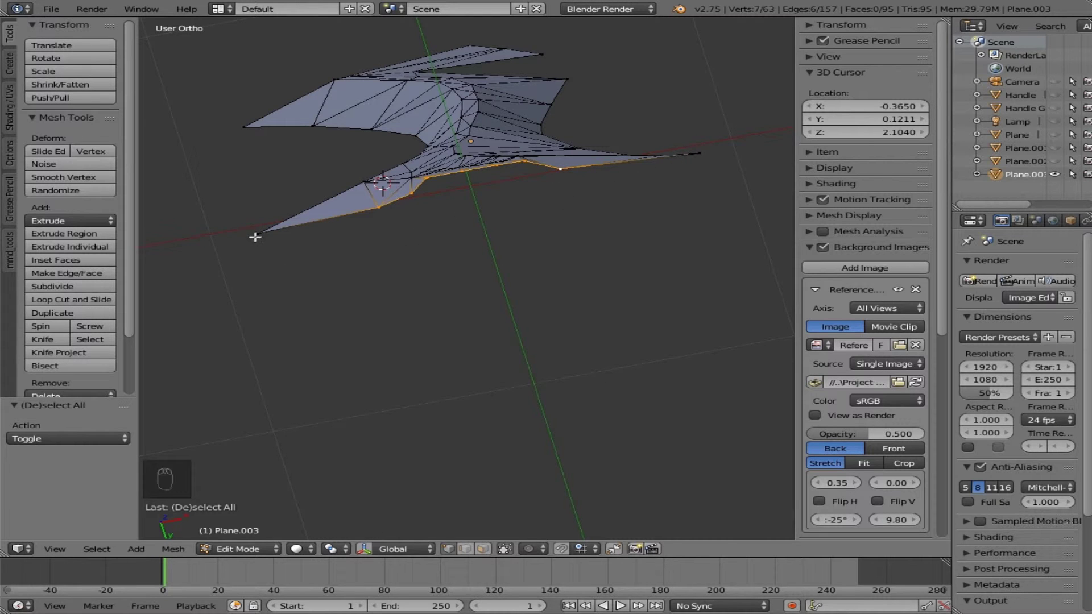
pyautogui.moveTo(483, 263); pyautogui.dragTo(468, 288, button='middle')
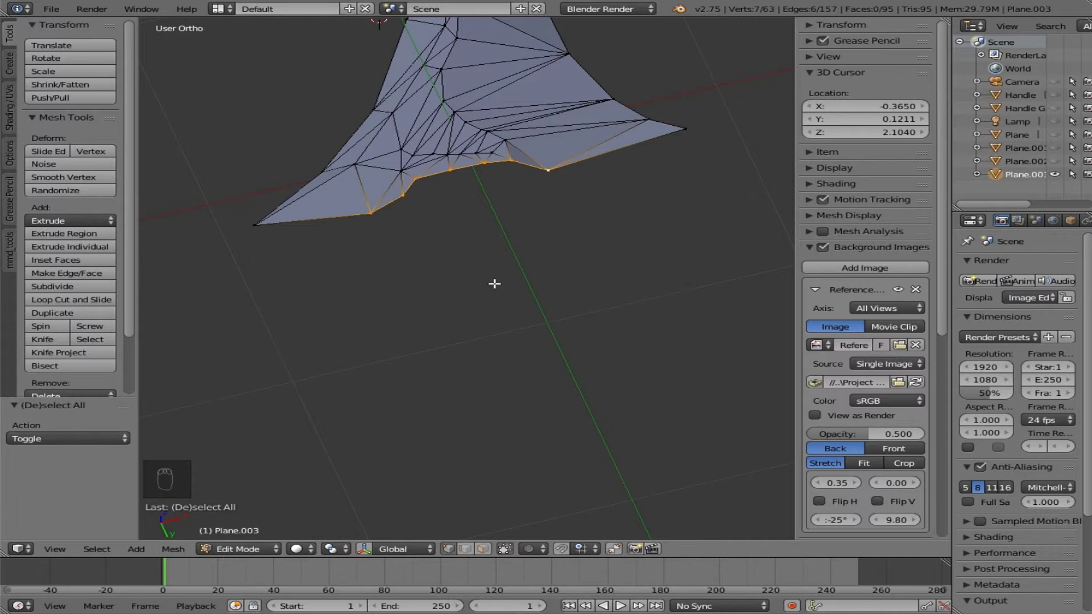
pyautogui.press('KP_3')
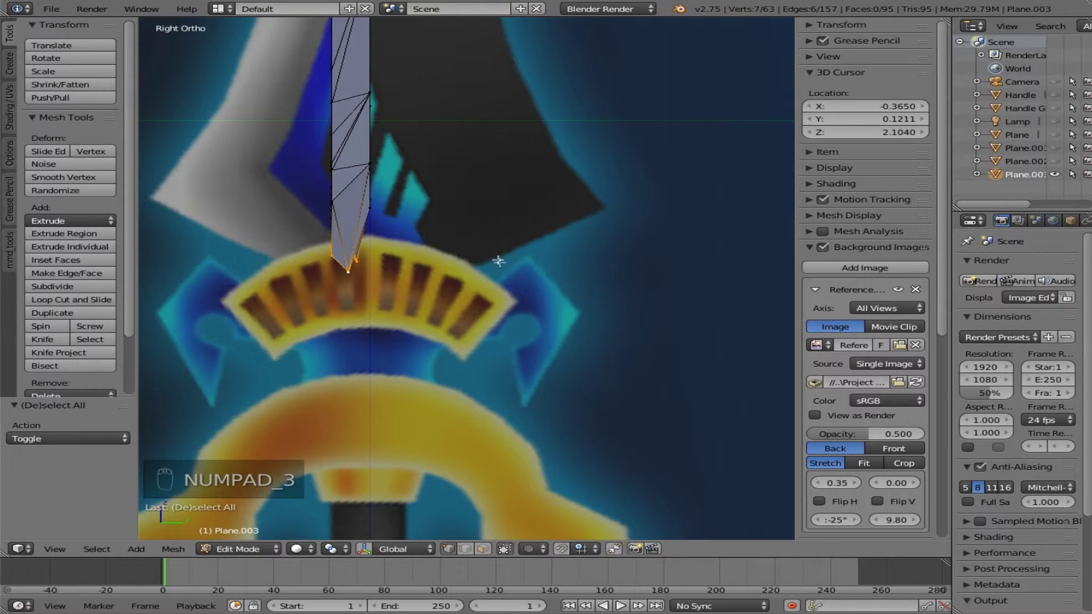
pyautogui.press('e')
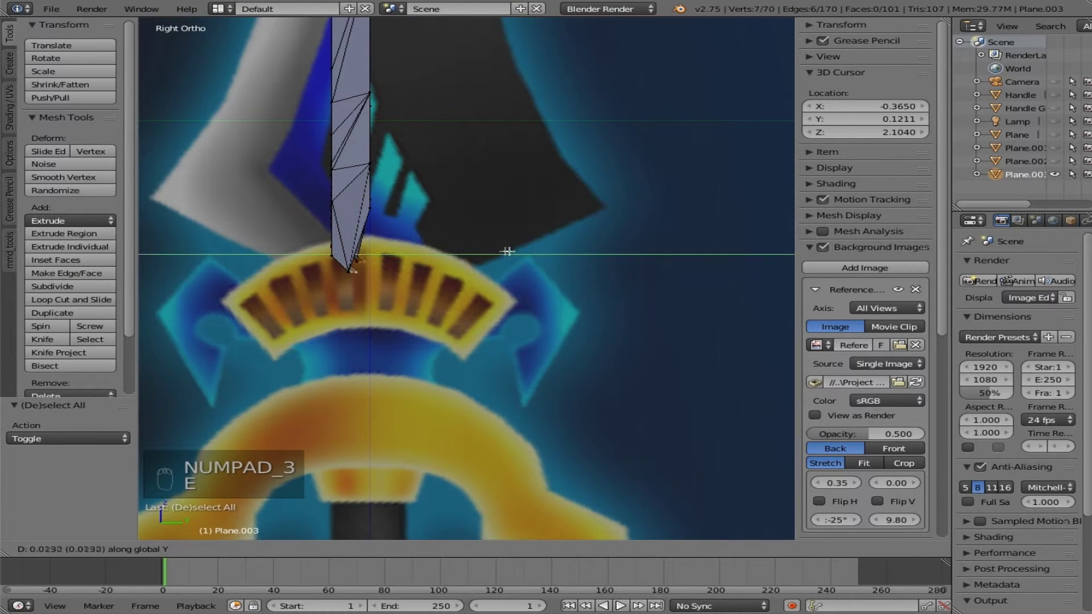
pyautogui.click(543, 256)
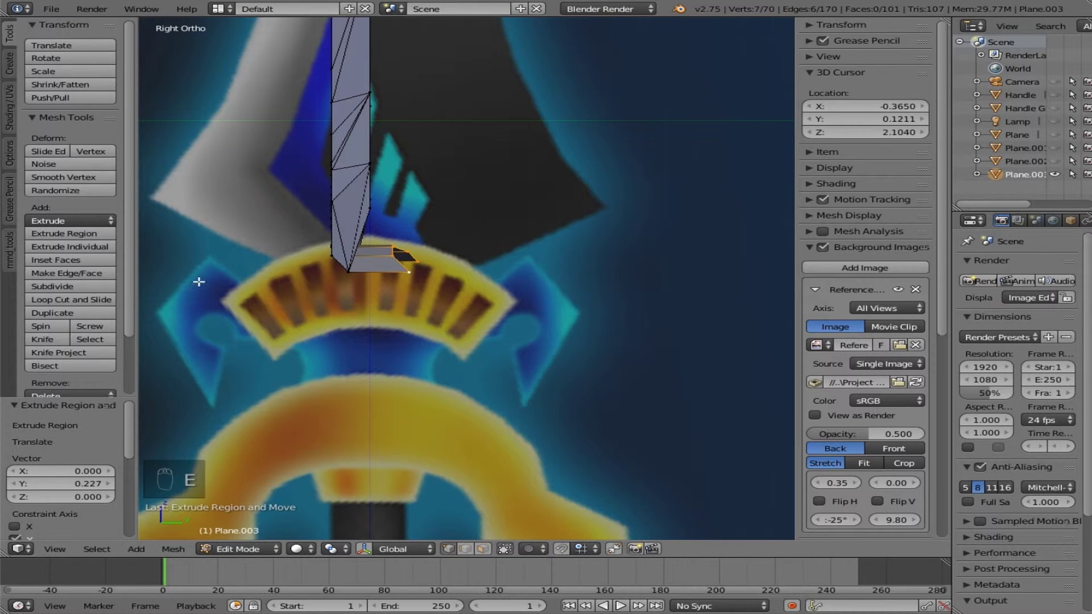
# Step: Scale the extruded base vertices along the Y axis repeatedly until they are flattened into one line
pyautogui.press('s')
pyautogui.press('y')
pyautogui.click(353, 273)
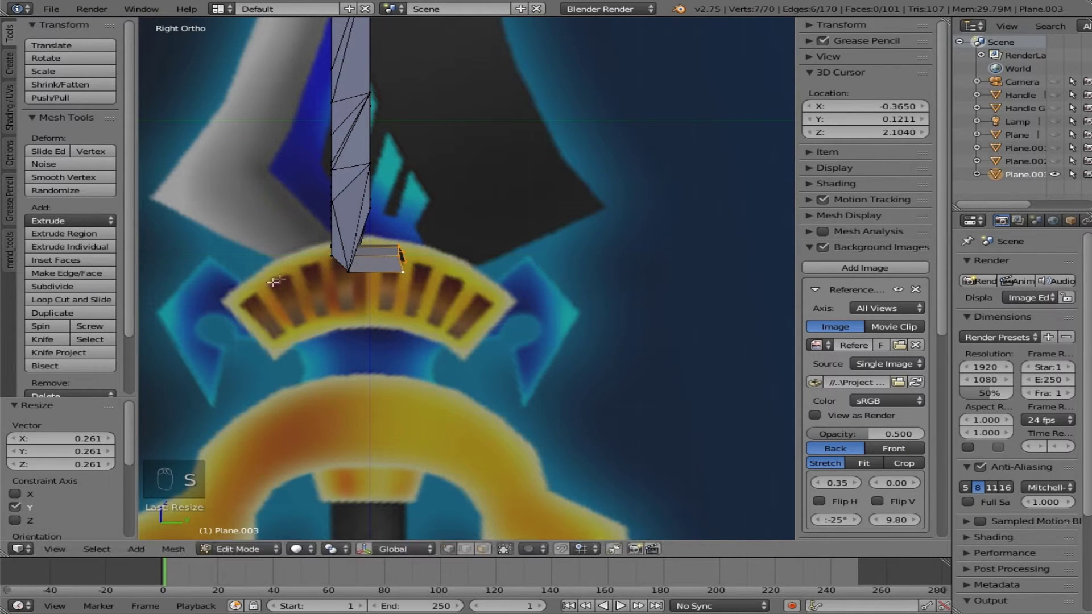
pyautogui.press('s')
pyautogui.click(360, 272)
pyautogui.press('s')
pyautogui.press('y')
pyautogui.click(392, 270)
pyautogui.press('s')
pyautogui.press('y')
pyautogui.click(335, 282)
pyautogui.press('s')
pyautogui.click(341, 293)
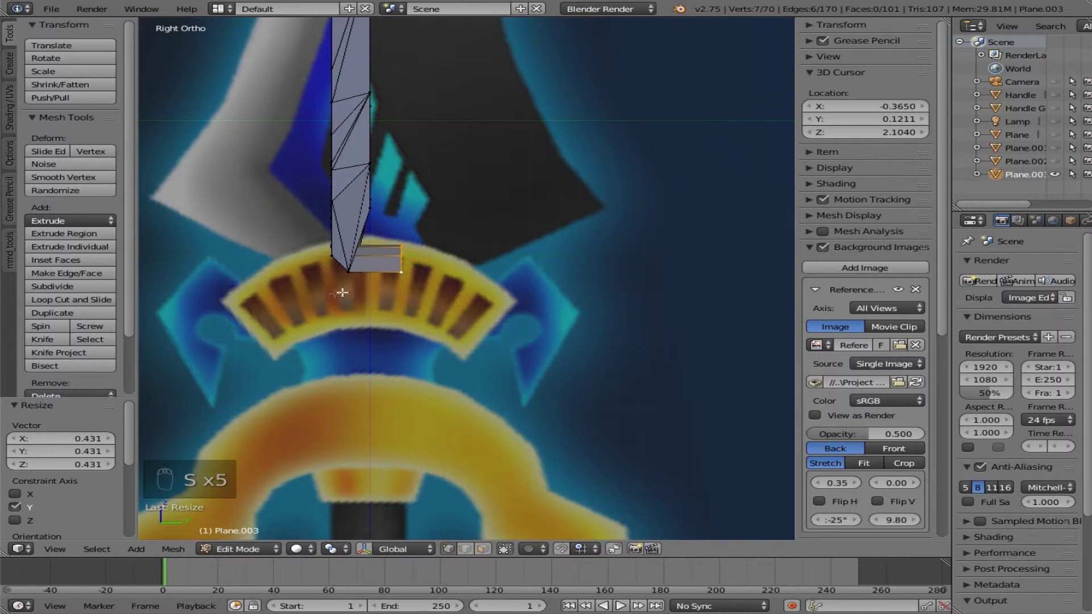
# Step: Set the median Y position of the extruded base vertices to 0
pyautogui.click(893, 118)
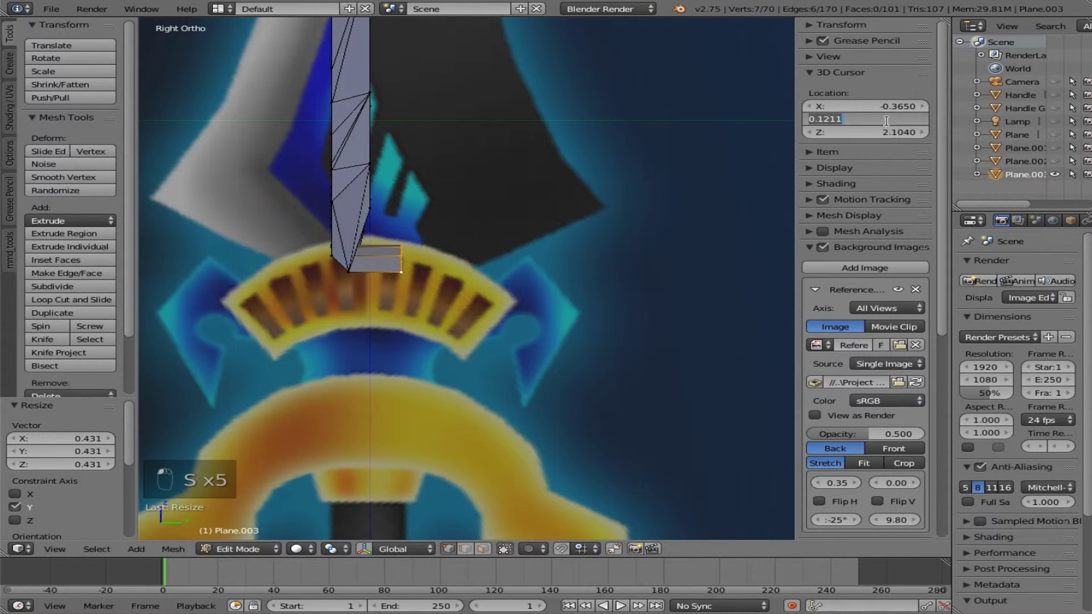
pyautogui.click(815, 25)
pyautogui.click(884, 71)
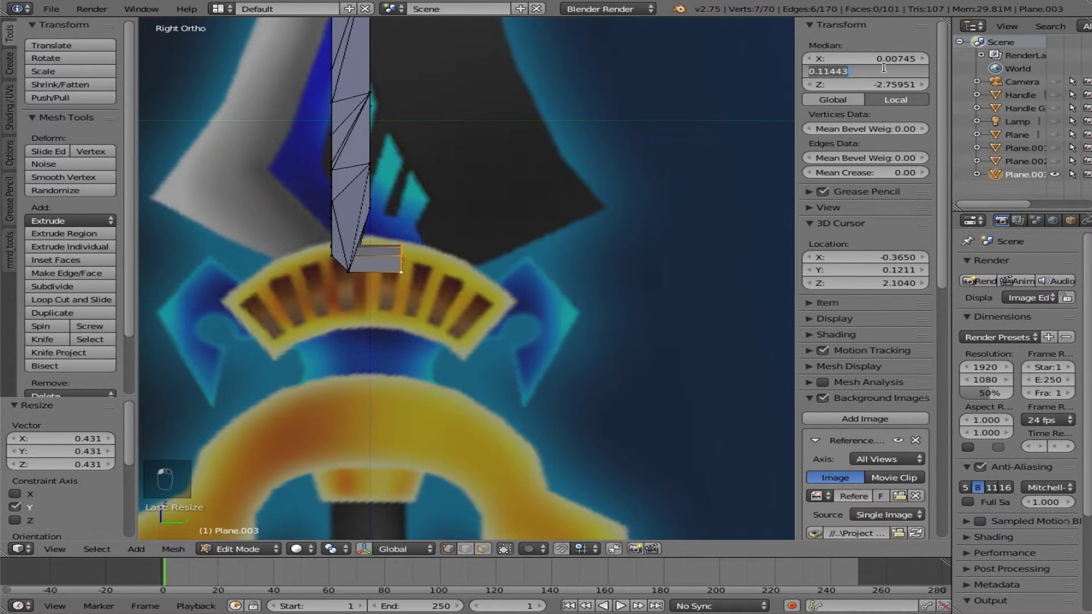
pyautogui.write('0')
pyautogui.press('Return')
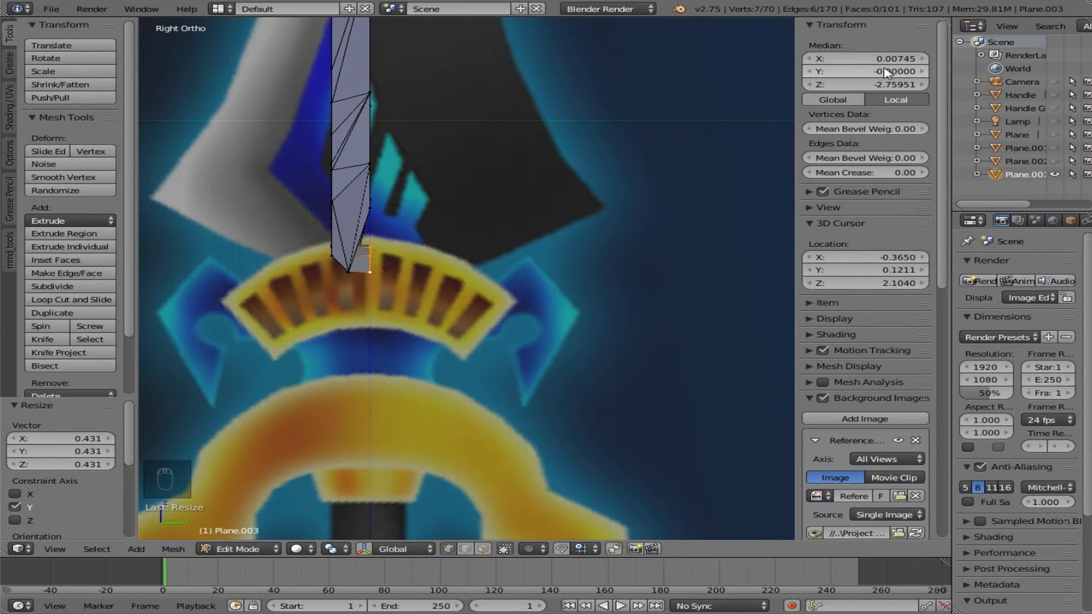
# Step: Fill the open triangle between the right end of the extruded base strip and the blade's lower right corner
pyautogui.moveTo(471, 312); pyautogui.dragTo(463, 204, button='middle')
pyautogui.press('a')
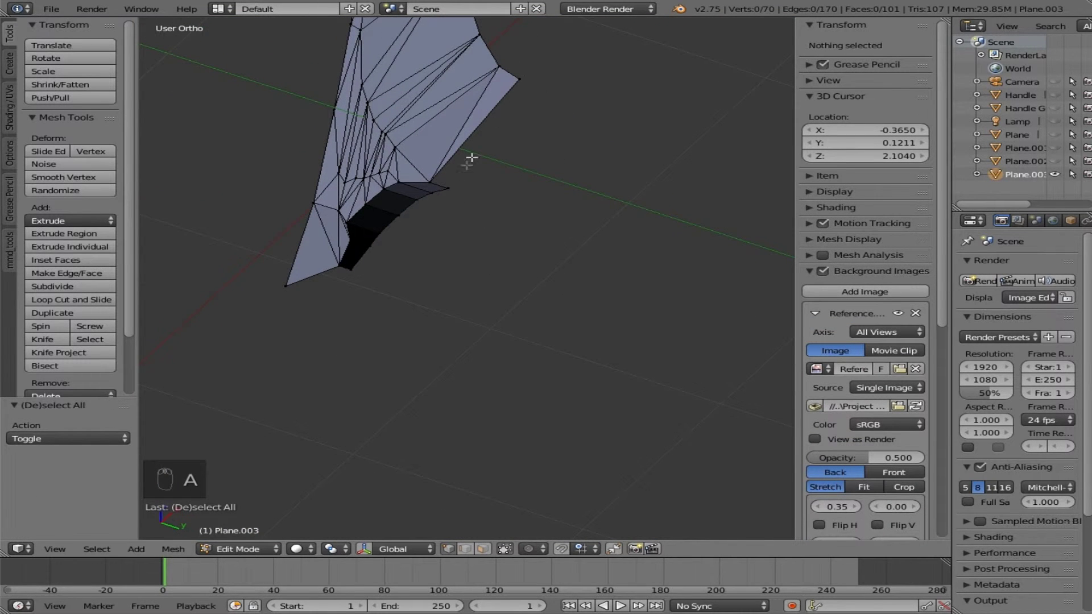
pyautogui.rightClick(450, 190)
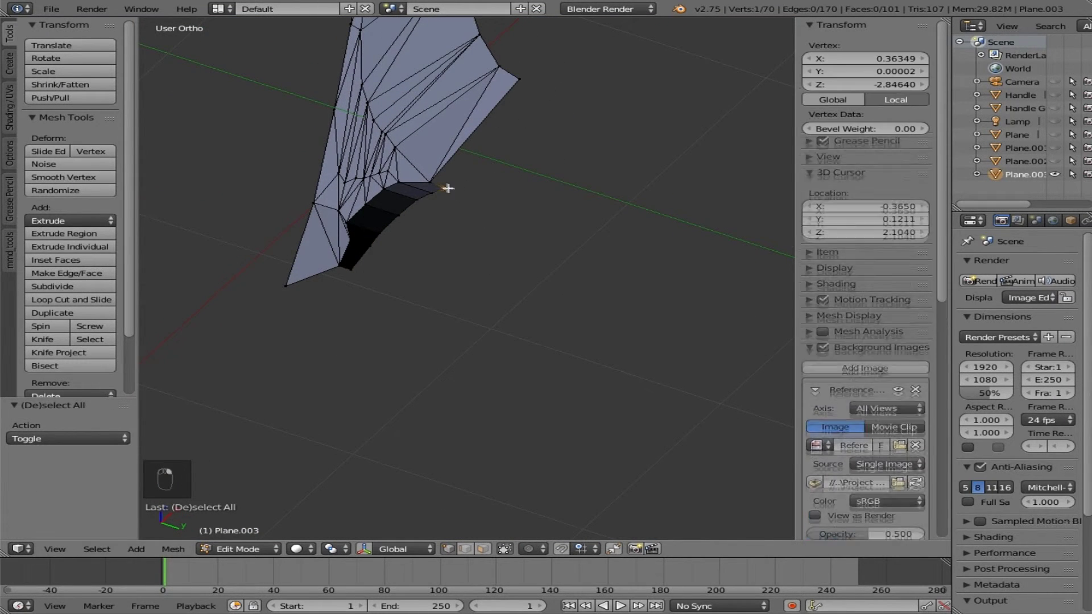
pyautogui.keyDown('shift'); pyautogui.rightClick(441, 178); pyautogui.keyUp('shift')
pyautogui.keyDown('shift'); pyautogui.rightClick(537, 80); pyautogui.keyUp('shift')
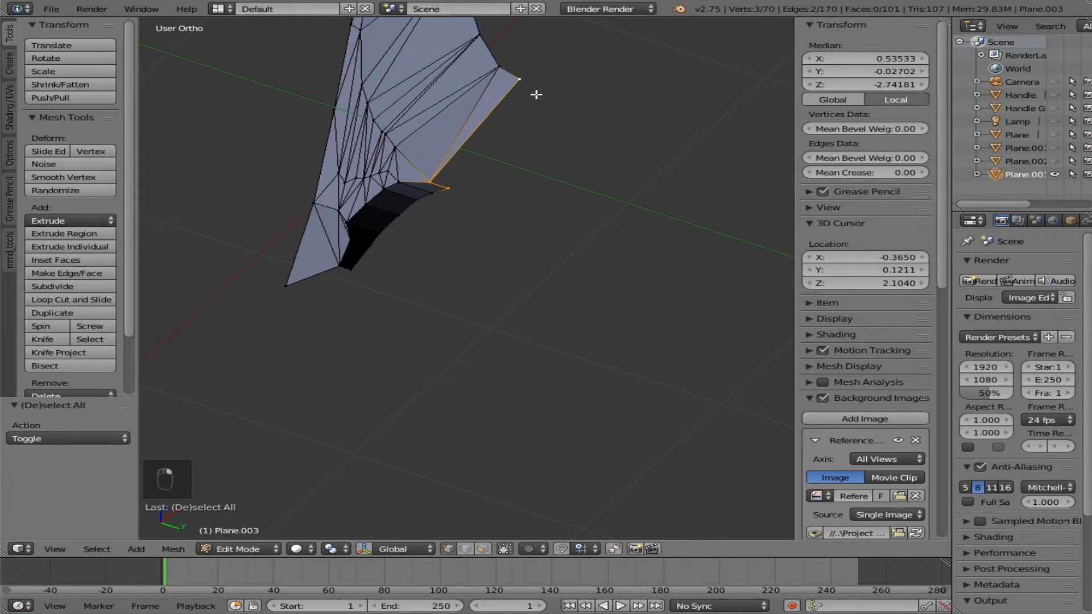
pyautogui.press('f')
pyautogui.press('a')
# Step: Fill the open triangle between the left end of the extruded base strip and the blade's lower left corner
pyautogui.moveTo(488, 170); pyautogui.dragTo(657, 149, button='middle')
pyautogui.rightClick(440, 195)
pyautogui.keyDown('shift'); pyautogui.rightClick(439, 190); pyautogui.keyUp('shift')
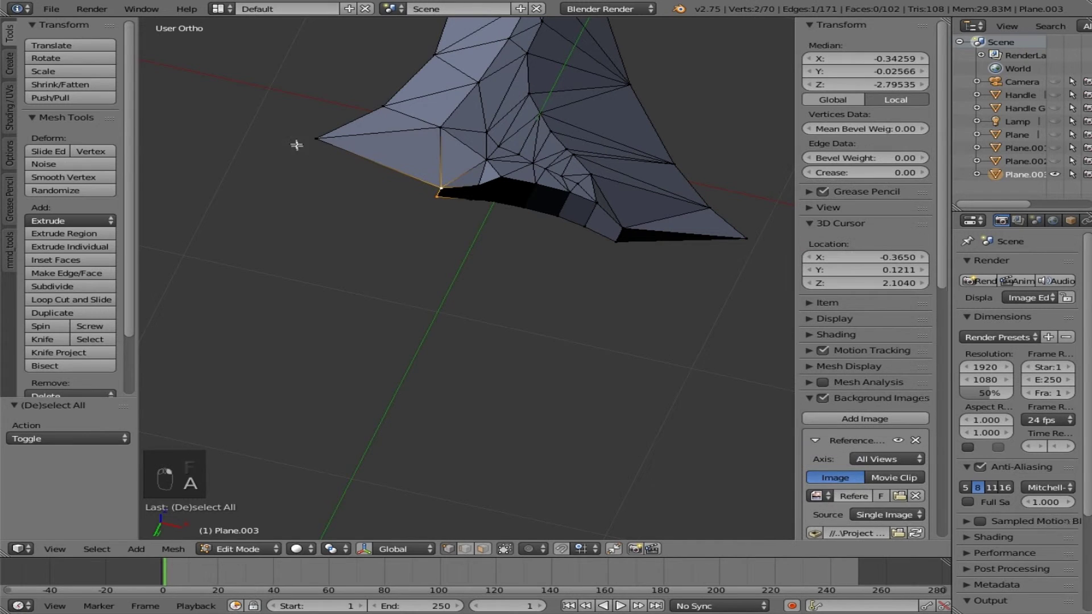
pyautogui.keyDown('shift'); pyautogui.rightClick(295, 142); pyautogui.keyUp('shift')
pyautogui.press('f')
pyautogui.press('a')
# Step: Extrude the inner vertex of the notch below the blade's tip along the Y axis and set the new vertex's Y to 0
pyautogui.moveTo(342, 222); pyautogui.dragTo(227, 361, button='middle')
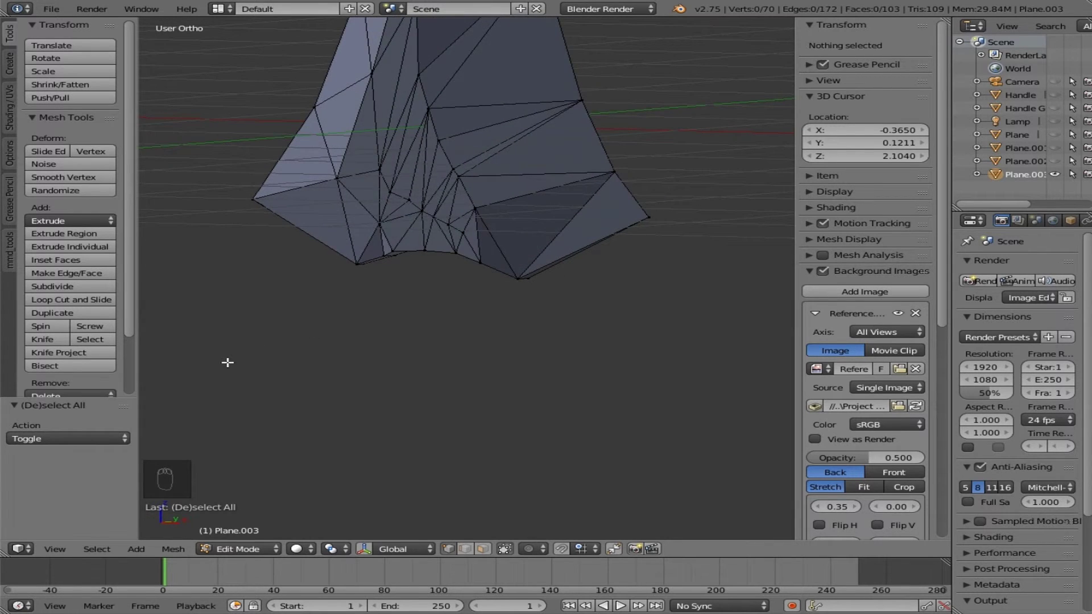
pyautogui.press('KP_3')
pyautogui.scroll(-4, 421, 273)
pyautogui.keyDown('shift'); pyautogui.scroll(20, 427, 266); pyautogui.keyUp('shift')
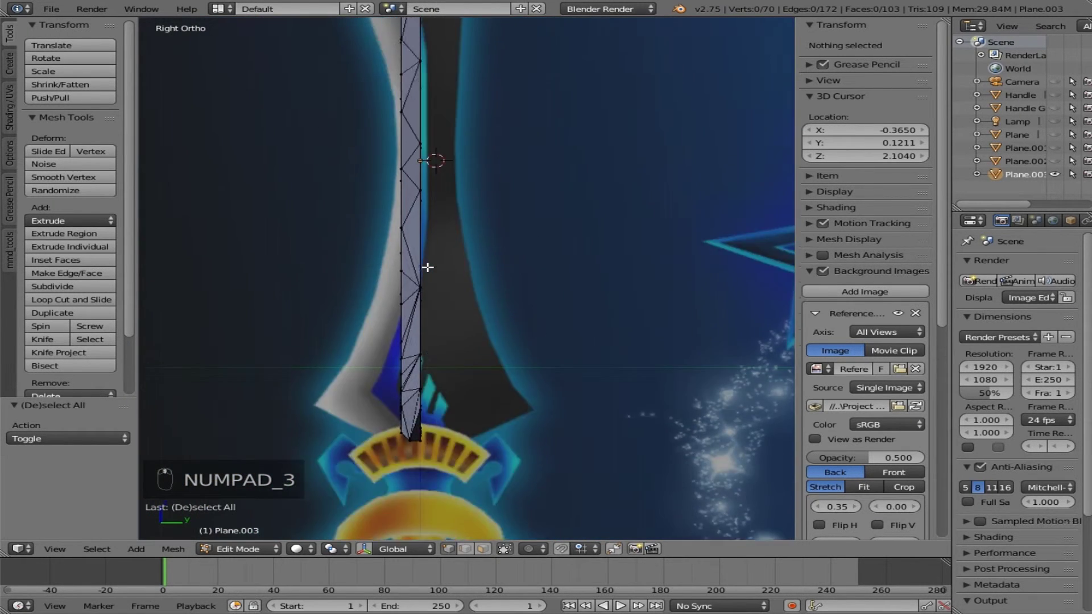
pyautogui.scroll(-3, 427, 283)
pyautogui.moveTo(427, 282); pyautogui.dragTo(468, 358, button='middle')
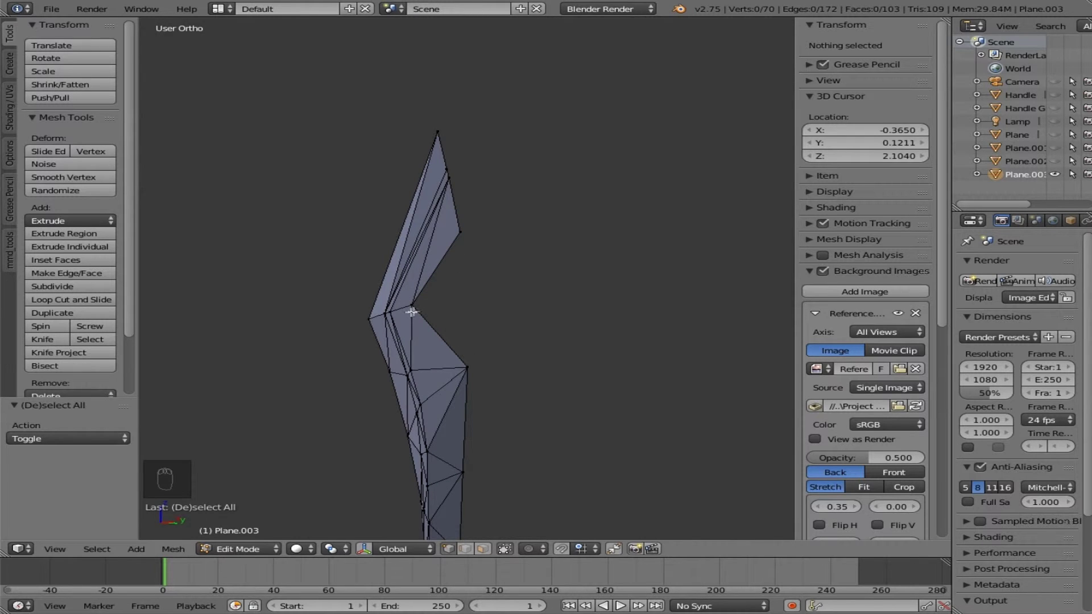
pyautogui.moveTo(447, 308); pyautogui.dragTo(420, 315, button='middle')
pyautogui.rightClick(420, 313)
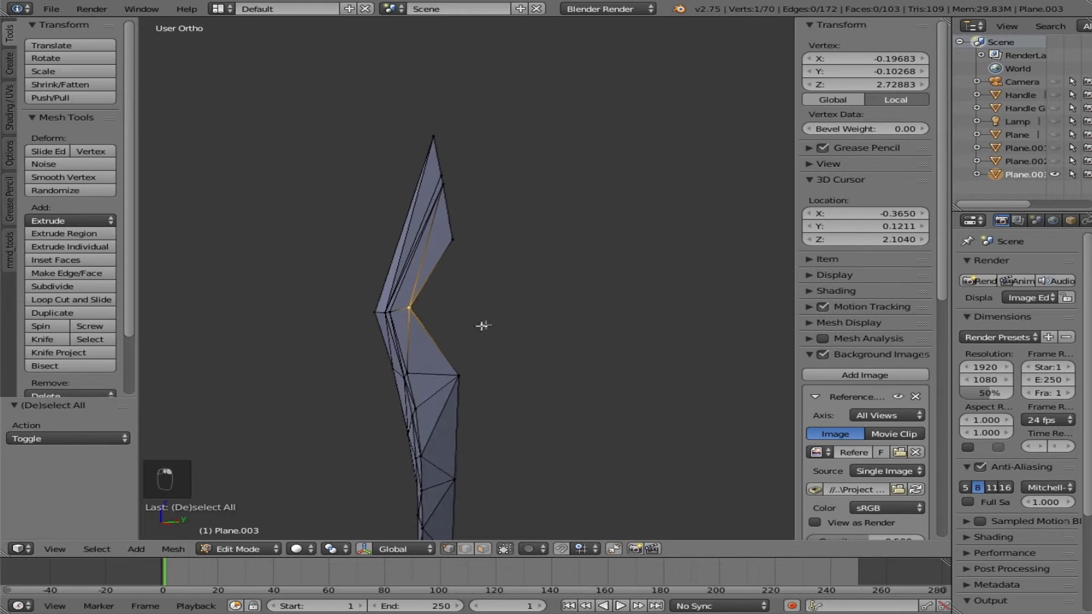
pyautogui.moveTo(473, 324); pyautogui.dragTo(475, 323, button='middle')
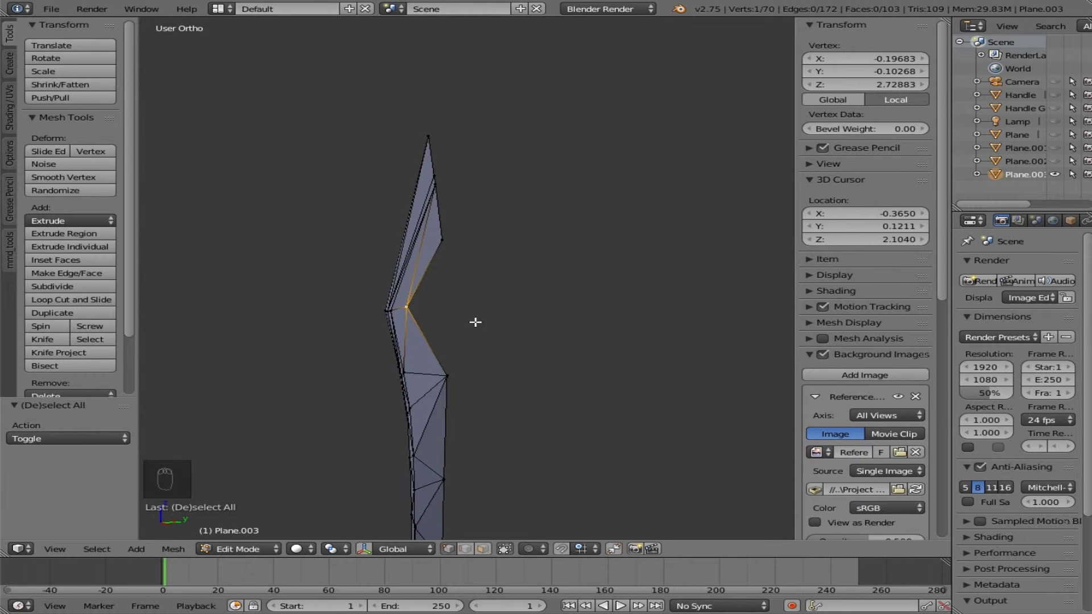
pyautogui.press('KP_3')
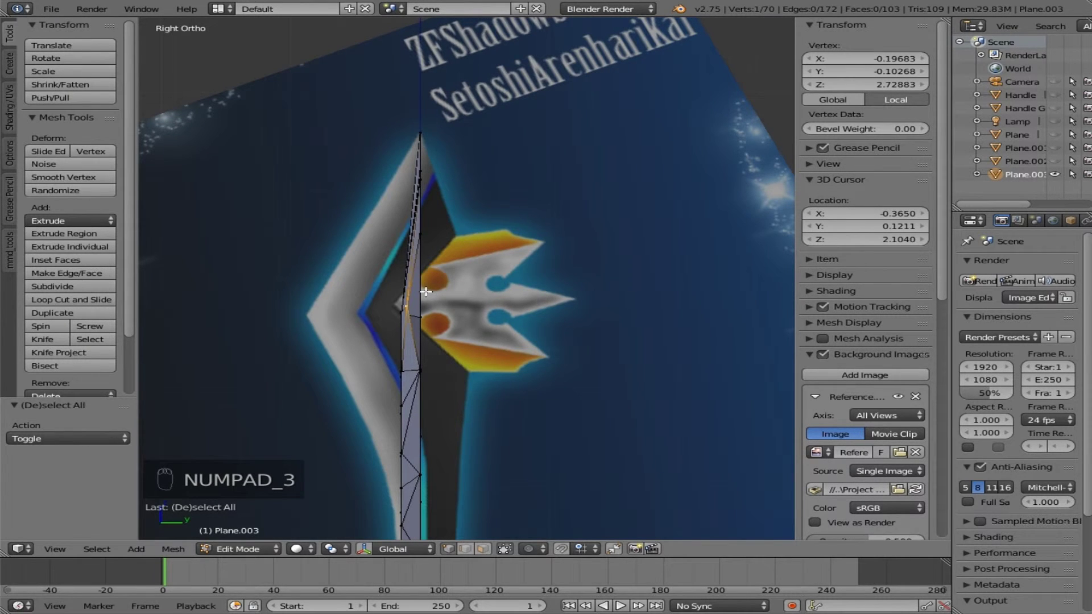
pyautogui.press('e')
pyautogui.click(512, 293)
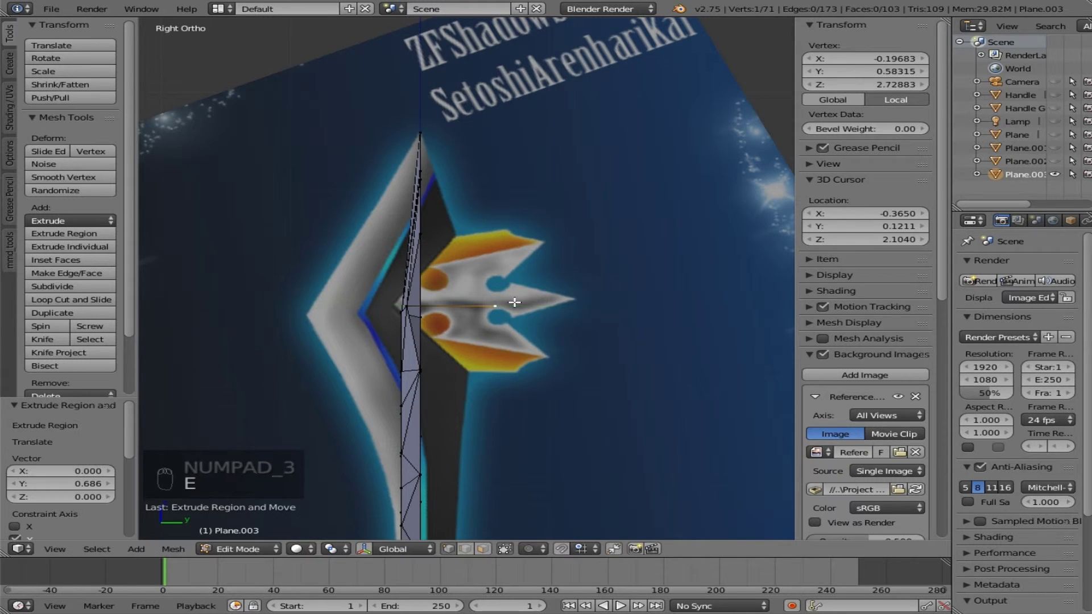
pyautogui.click(899, 73)
pyautogui.write('0')
pyautogui.press('Return')
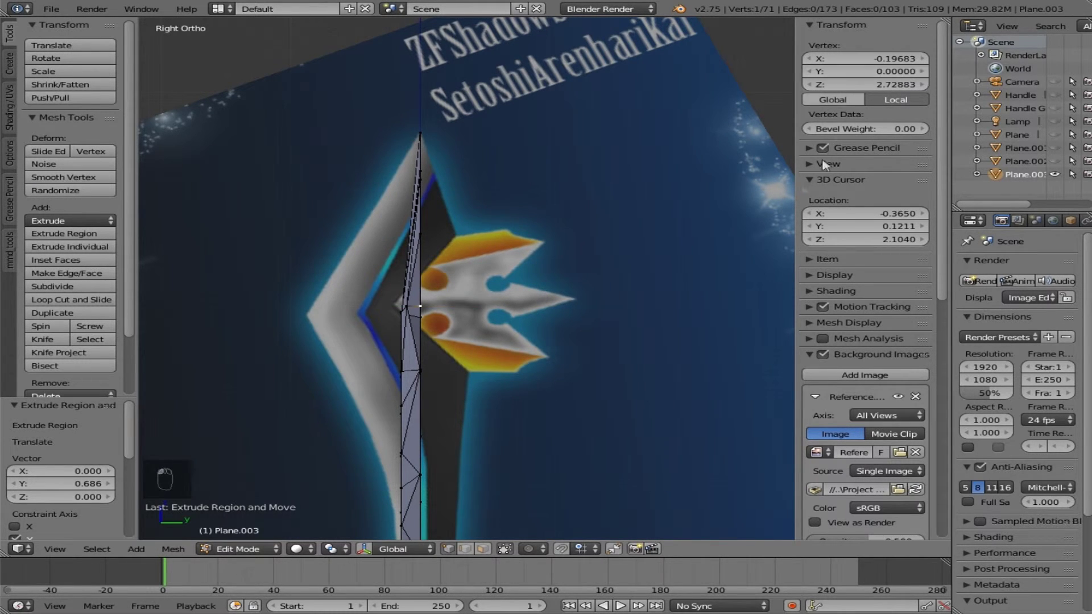
# Step: Fill a triangle between the notch's inner vertex, its extruded vertex and the outer corner above the notch
pyautogui.scroll(1, 432, 302)
pyautogui.scroll(1, 431, 302)
pyautogui.moveTo(412, 312); pyautogui.dragTo(365, 321, button='middle')
pyautogui.rightClick(448, 195)
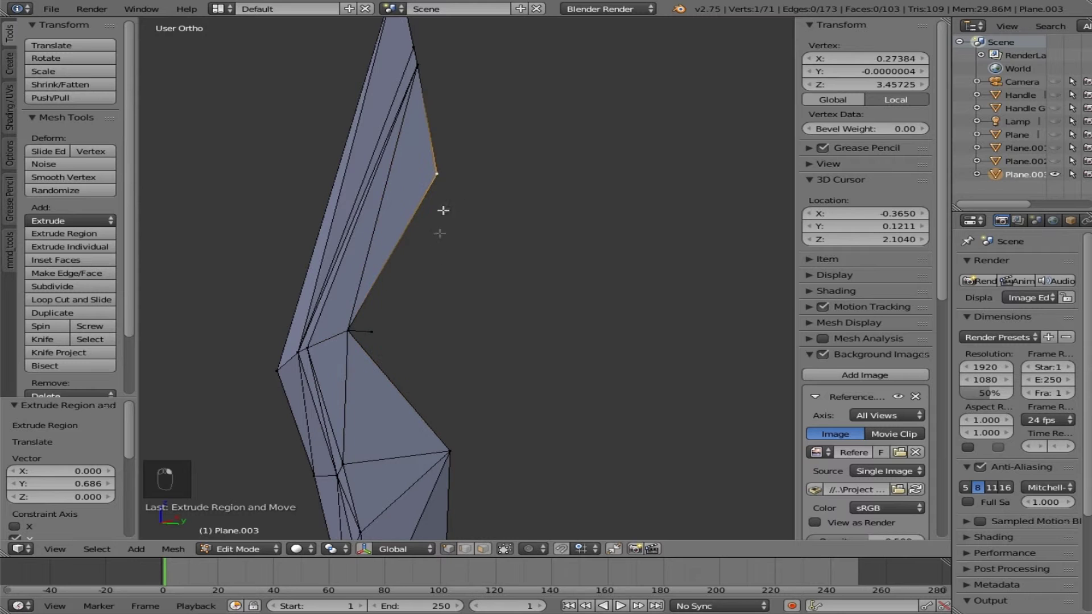
pyautogui.rightClick(360, 331)
pyautogui.rightClick(441, 186)
pyautogui.rightClick(345, 328)
pyautogui.rightClick(346, 328)
pyautogui.rightClick(439, 183)
pyautogui.rightClick(379, 335)
pyautogui.rightClick(345, 329)
pyautogui.keyDown('shift'); pyautogui.rightClick(438, 194); pyautogui.keyUp('shift')
pyautogui.keyDown('shift'); pyautogui.rightClick(382, 335); pyautogui.keyUp('shift')
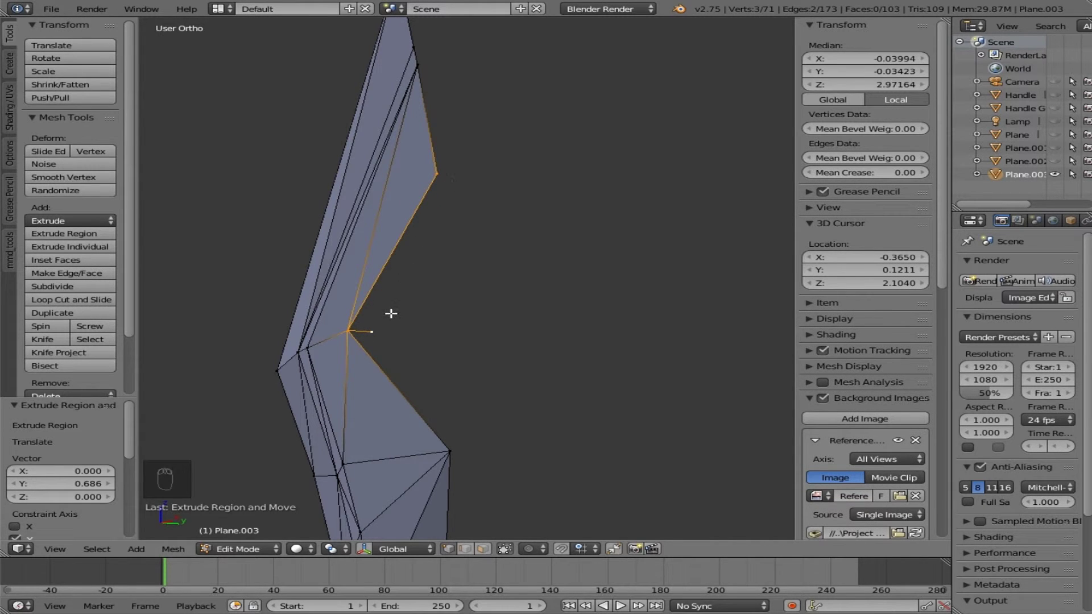
pyautogui.moveTo(442, 364); pyautogui.dragTo(427, 392, button='middle')
pyautogui.press('f')
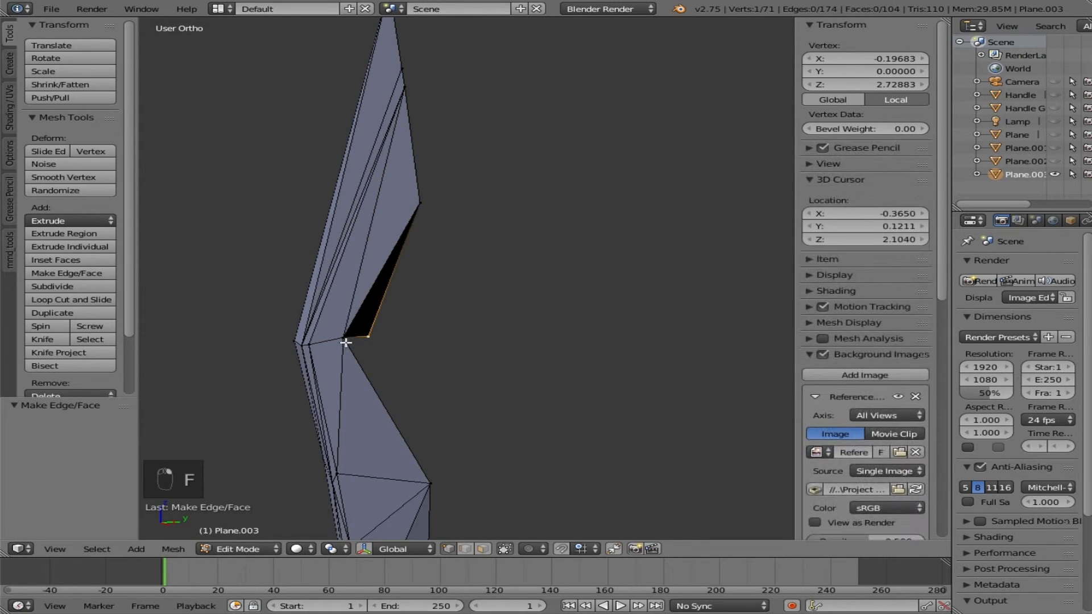
# Step: Fill the matching triangle from the notch's extruded edge to the outer corner below the notch
pyautogui.keyDown('shift'); pyautogui.rightClick(431, 484); pyautogui.keyUp('shift')
pyautogui.press('f')
pyautogui.press('a')
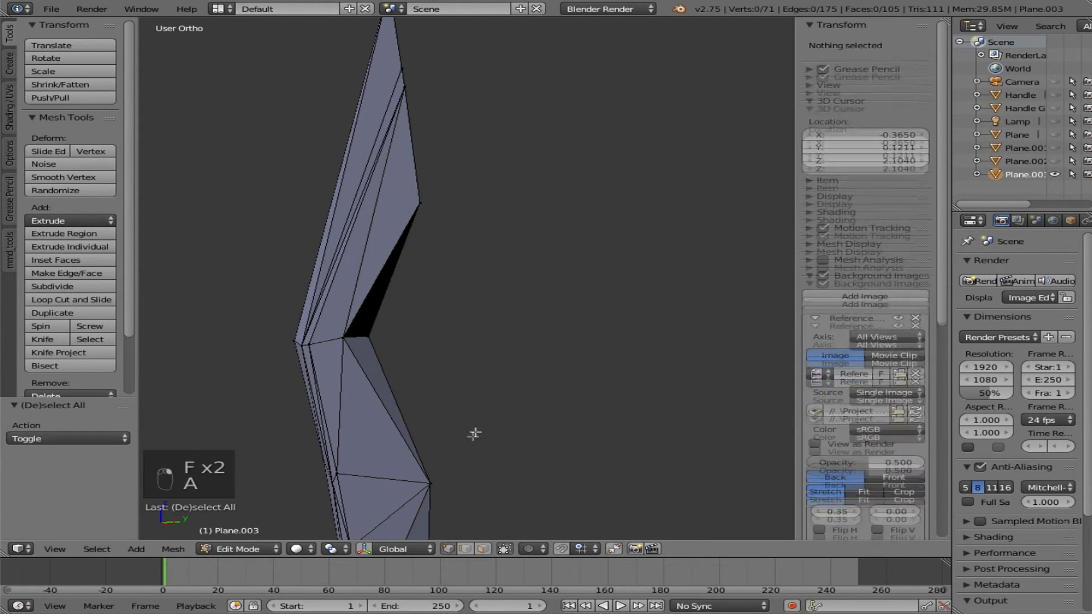
# Step: Leave mesh editing and examine the whole blade against the reference in the front view
pyautogui.scroll(-3, 485, 413)
pyautogui.moveTo(445, 440); pyautogui.dragTo(462, 386, button='middle')
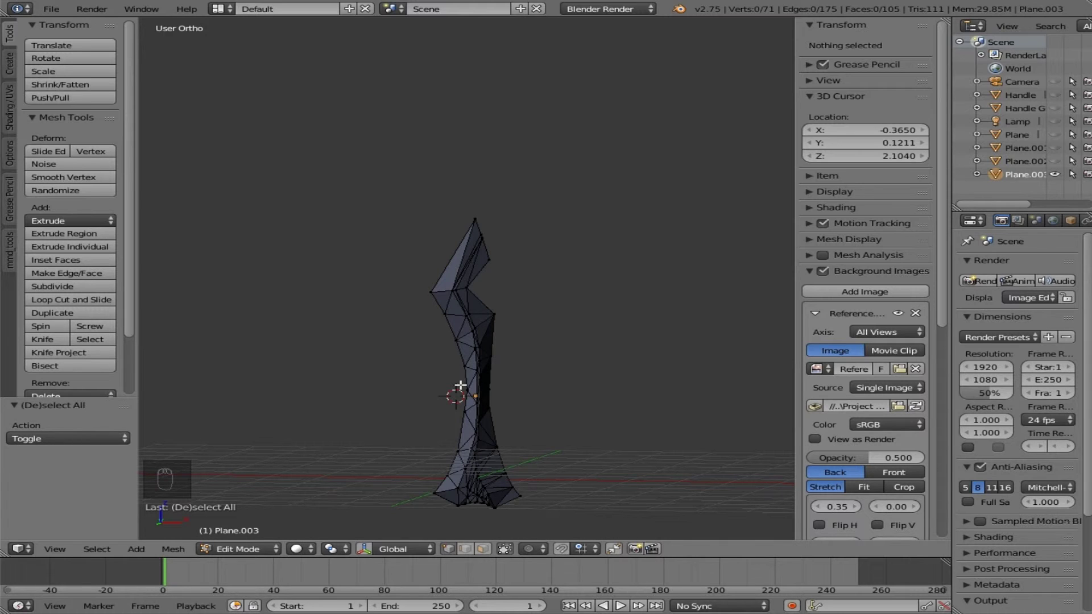
pyautogui.press('Tab')
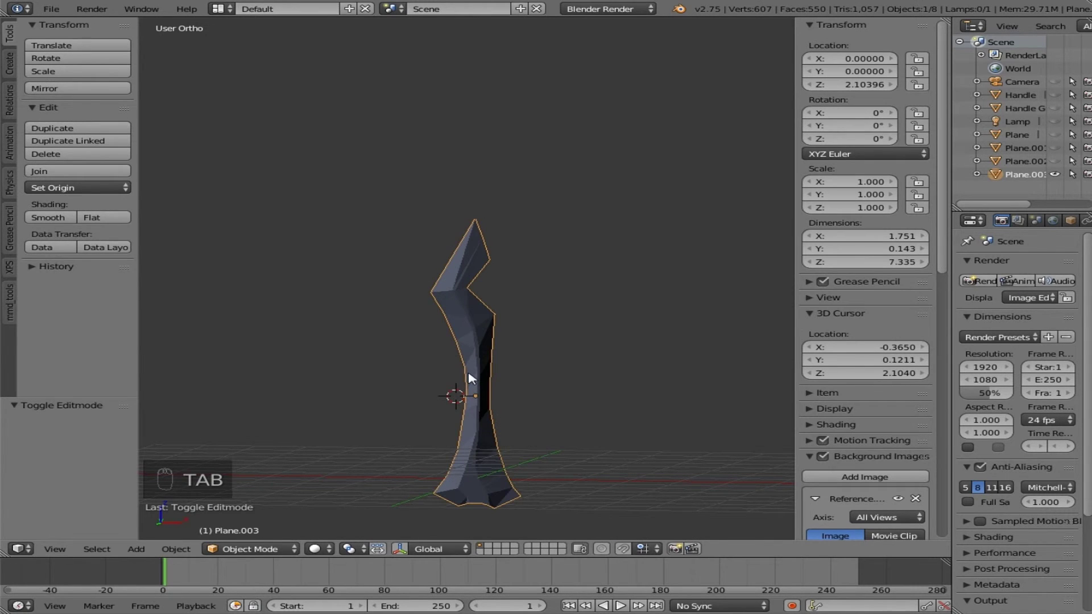
pyautogui.press('KP_1')
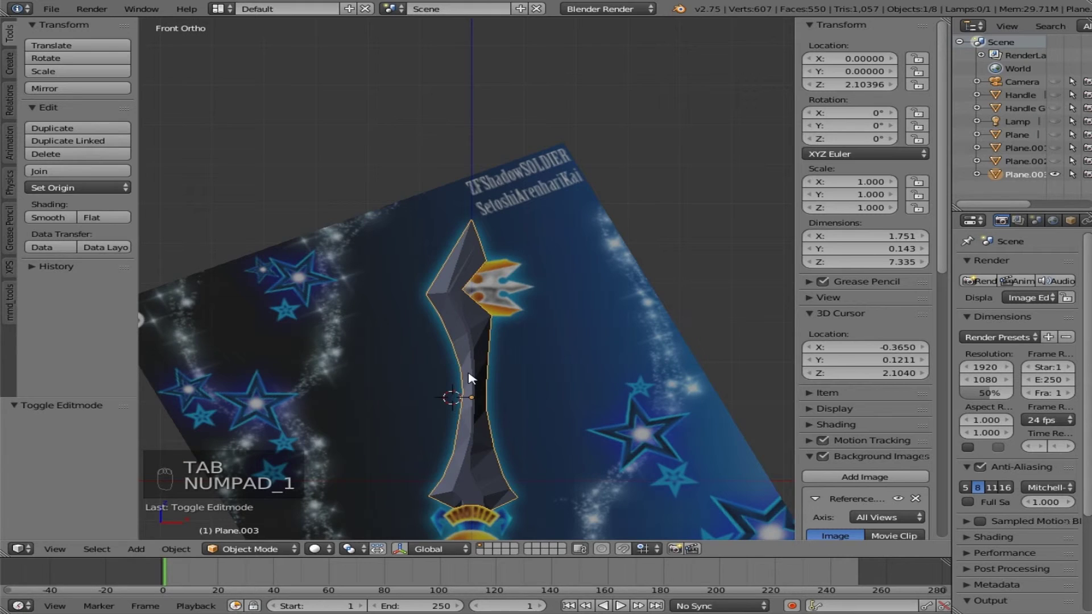
pyautogui.scroll(2, 510, 317)
pyautogui.keyDown('shift'); pyautogui.scroll(-1, 510, 317); pyautogui.keyUp('shift')
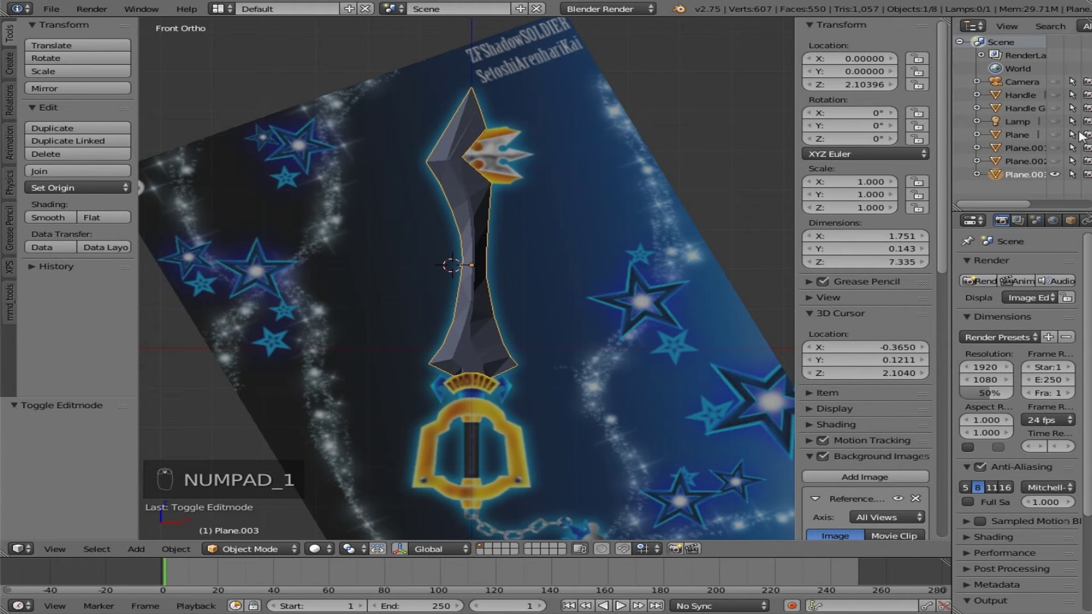
# Step: Show the keyblade's other parts and examine how the blade meets the guard in front and angled views
pyautogui.moveTo(1057, 162); pyautogui.dragTo(1055, 97)
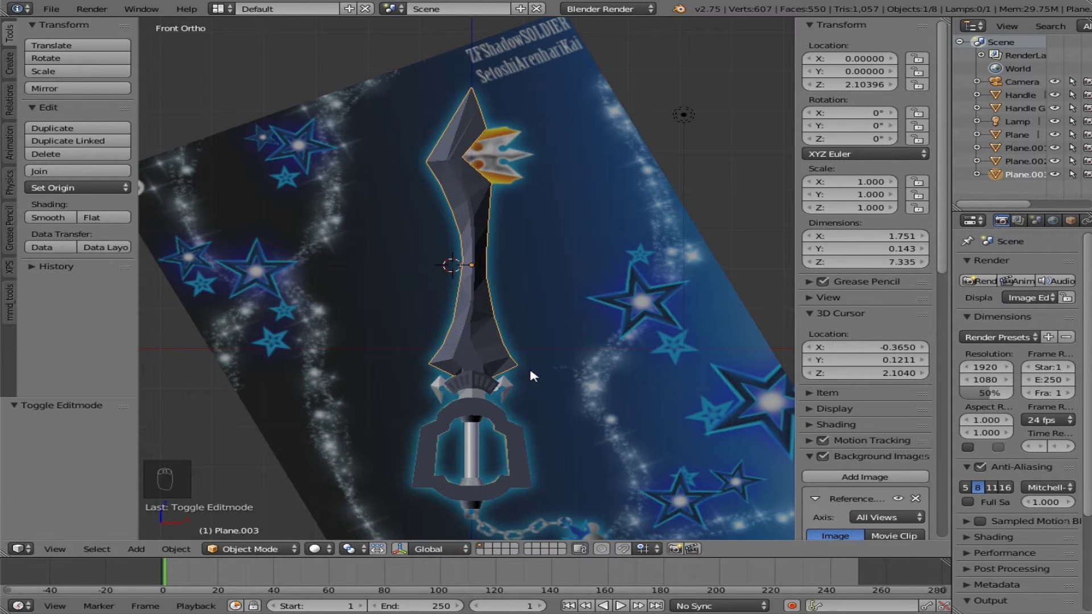
pyautogui.scroll(2, 529, 367)
pyautogui.moveTo(555, 366)
pyautogui.mouseDown(button='middle')
pyautogui.moveTo(463, 329)
pyautogui.moveTo(549, 293)
pyautogui.moveTo(710, 339)
pyautogui.moveTo(600, 392)
pyautogui.moveTo(494, 408)
pyautogui.moveTo(498, 312)
pyautogui.moveTo(558, 317)
pyautogui.moveTo(545, 334)
pyautogui.mouseUp(button='middle')
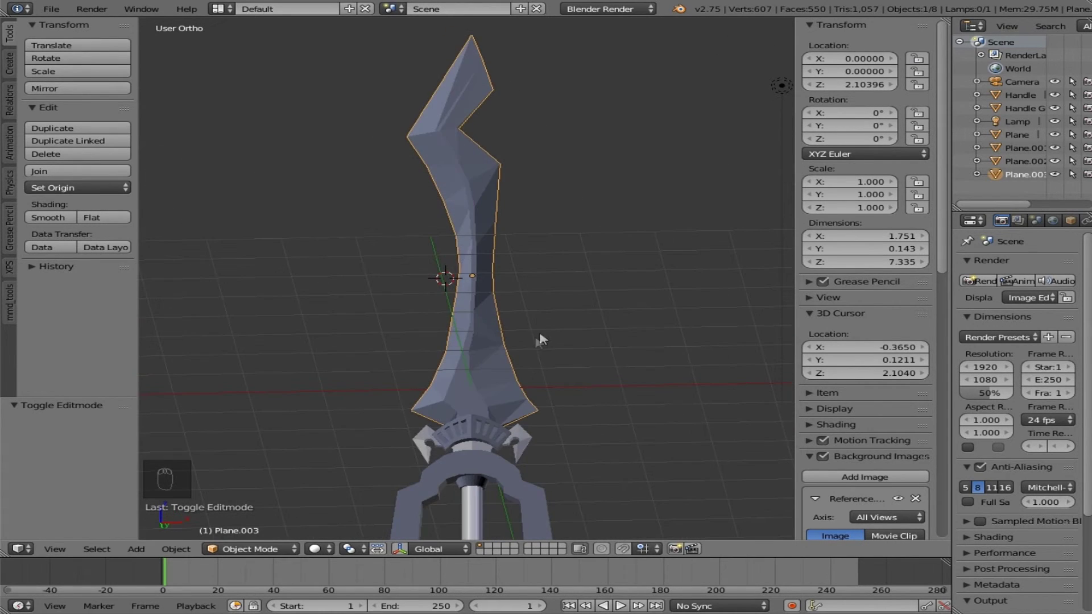
pyautogui.press('KP_1')
pyautogui.scroll(3, 532, 358)
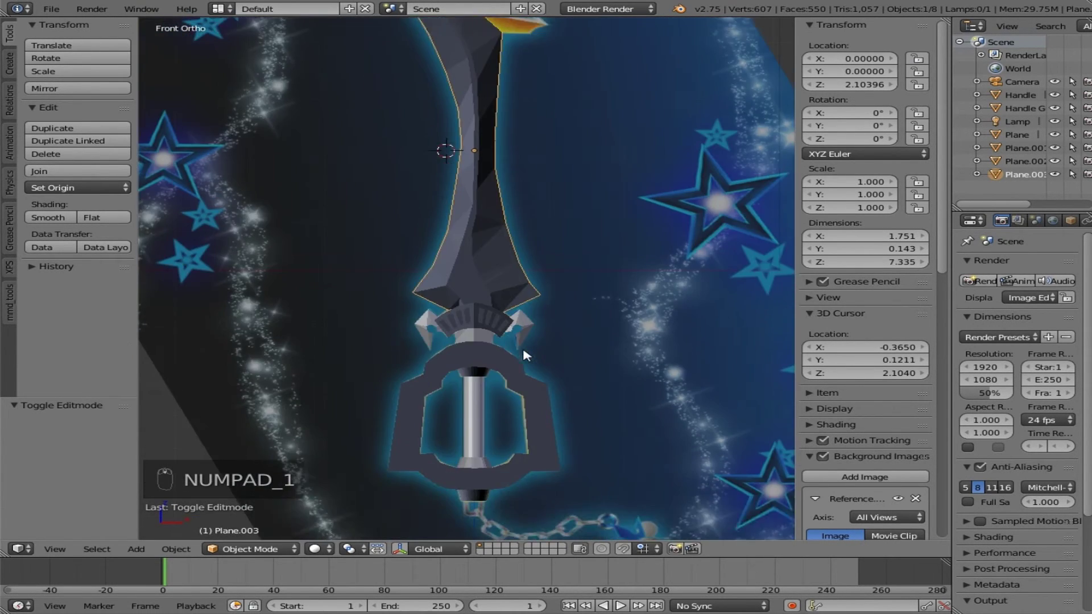
pyautogui.scroll(8, 523, 356)
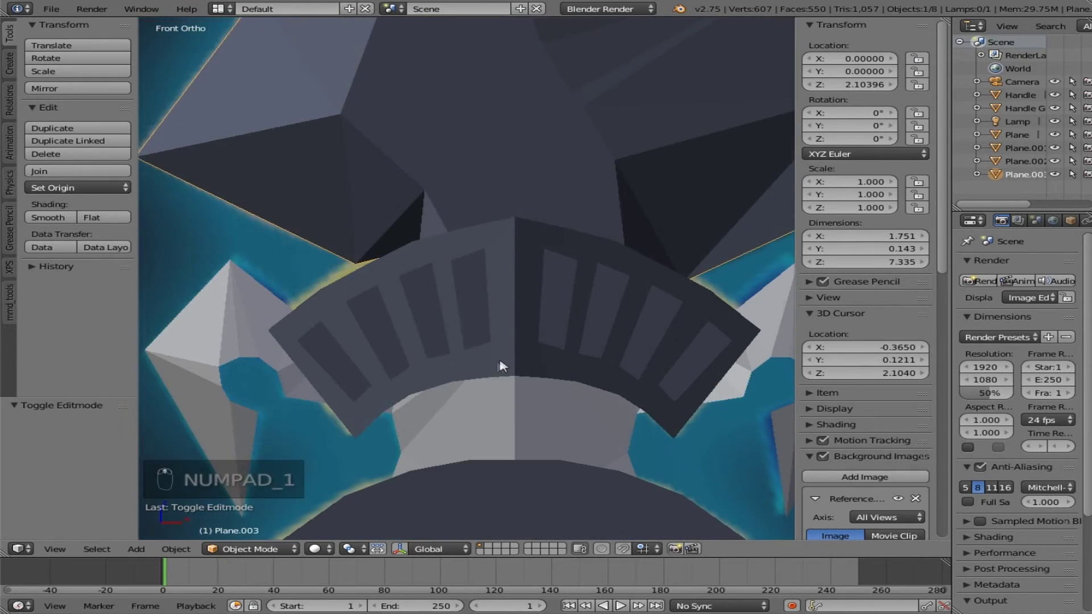
pyautogui.moveTo(500, 366); pyautogui.dragTo(436, 226, button='middle')
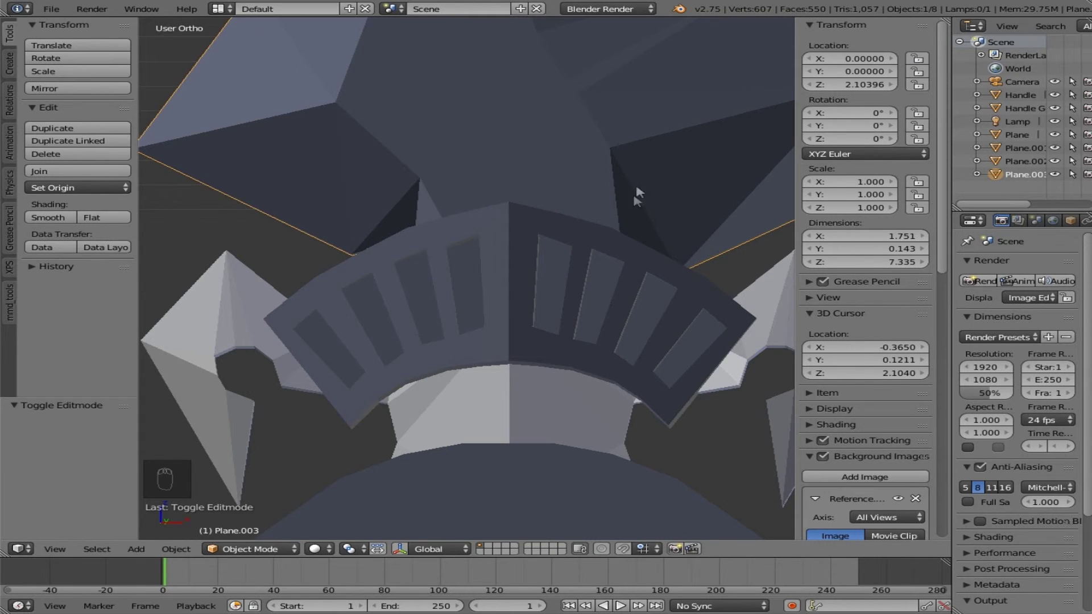
pyautogui.scroll(-5, 648, 236)
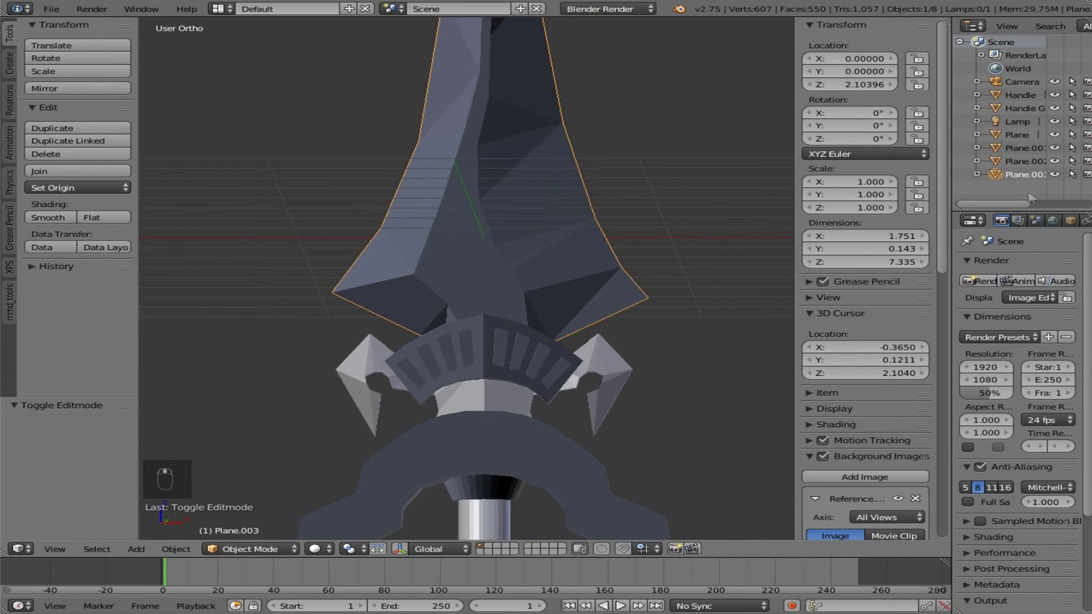
# Step: Hide every object except the blade and return to editing its mesh
pyautogui.moveTo(1055, 163); pyautogui.dragTo(1053, 86)
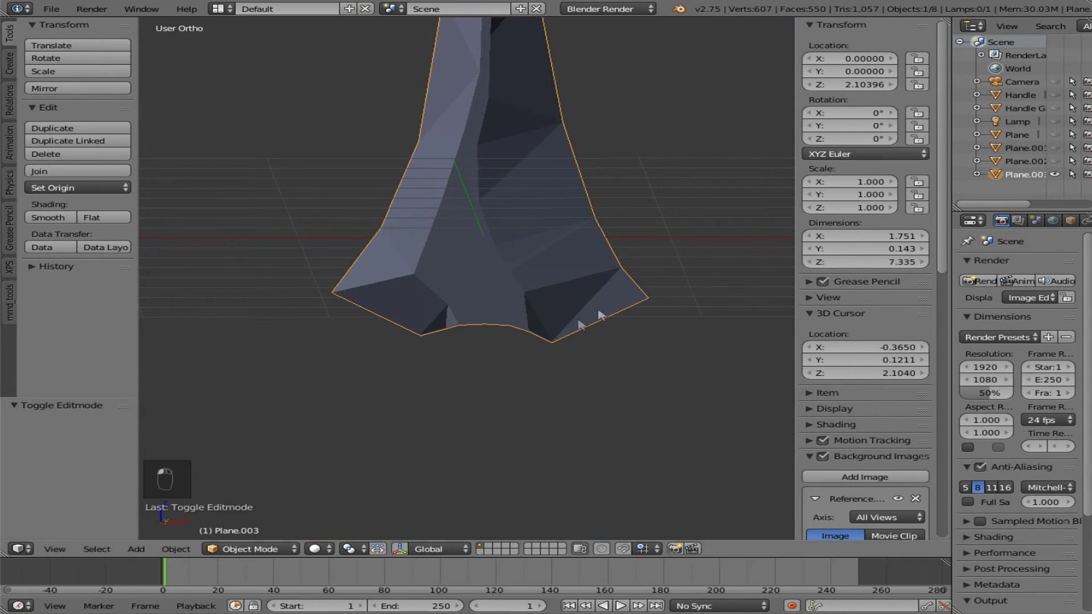
pyautogui.scroll(7, 434, 336)
pyautogui.press('Tab')
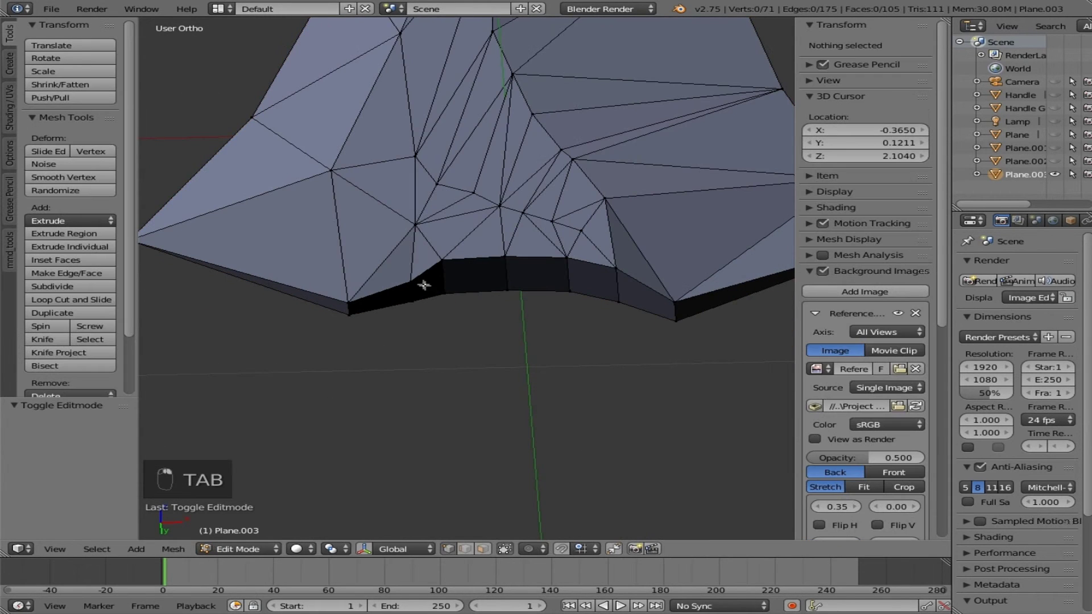
# Step: Move the front vertex between the blade's left base corner and the guard arch about -0.031 along Y, straightening the slope in bottom view
pyautogui.rightClick(412, 281)
pyautogui.press('KP_7')
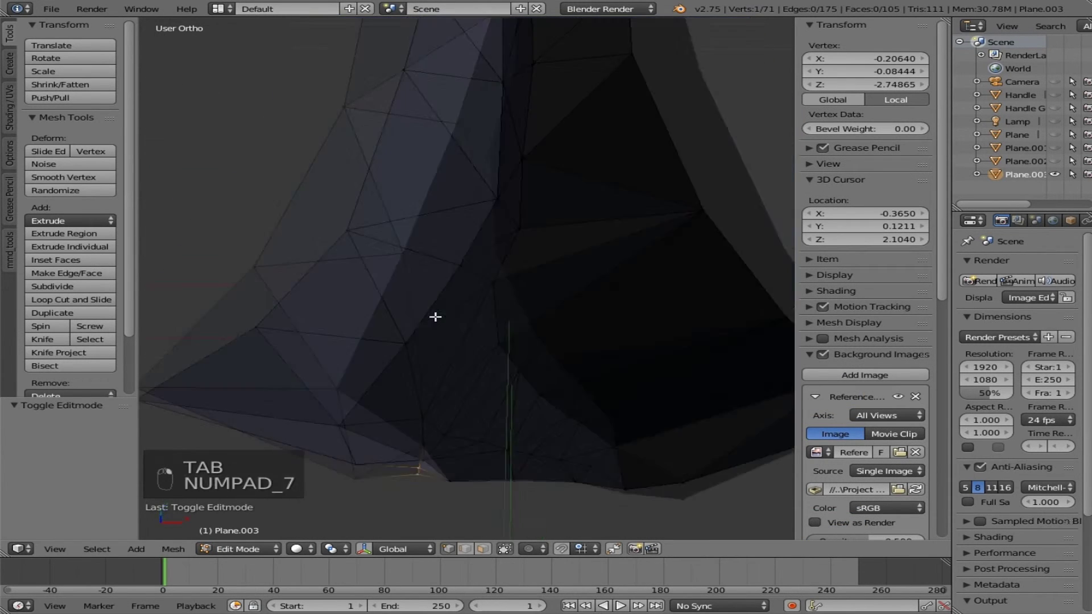
pyautogui.press('KP_1')
pyautogui.press('KP_7')
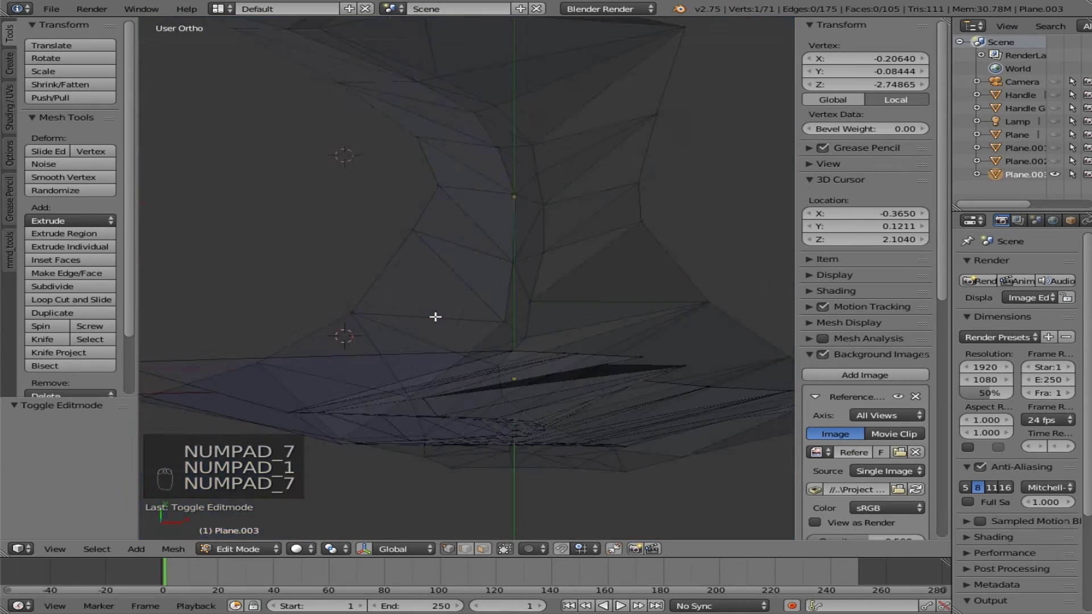
pyautogui.press('KP_9')
pyautogui.keyDown('shift'); pyautogui.scroll(4, 476, 243); pyautogui.keyUp('shift')
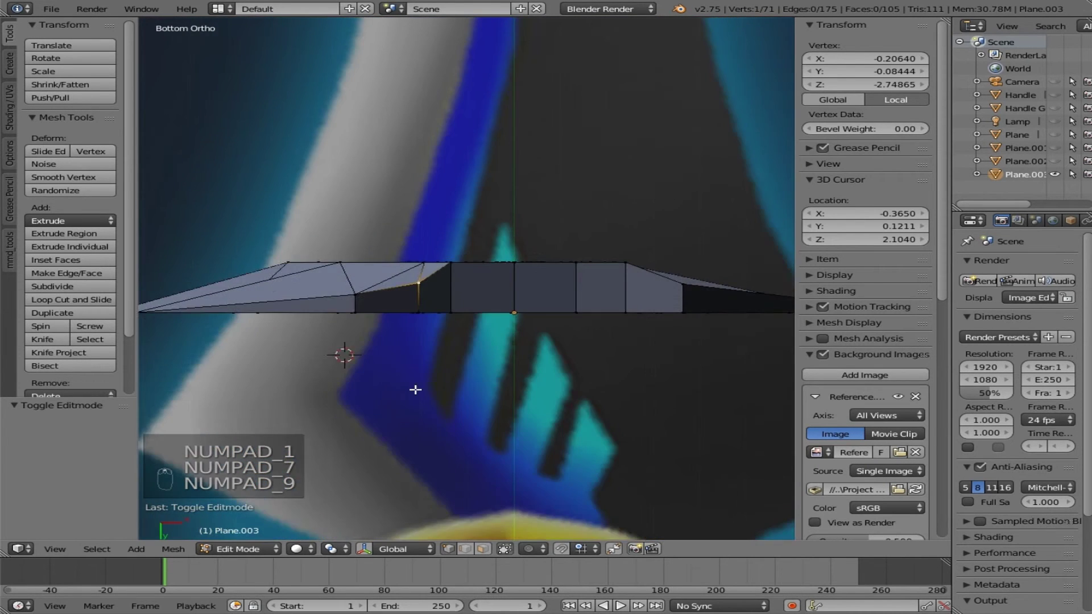
pyautogui.scroll(3, 415, 390)
pyautogui.click(365, 550)
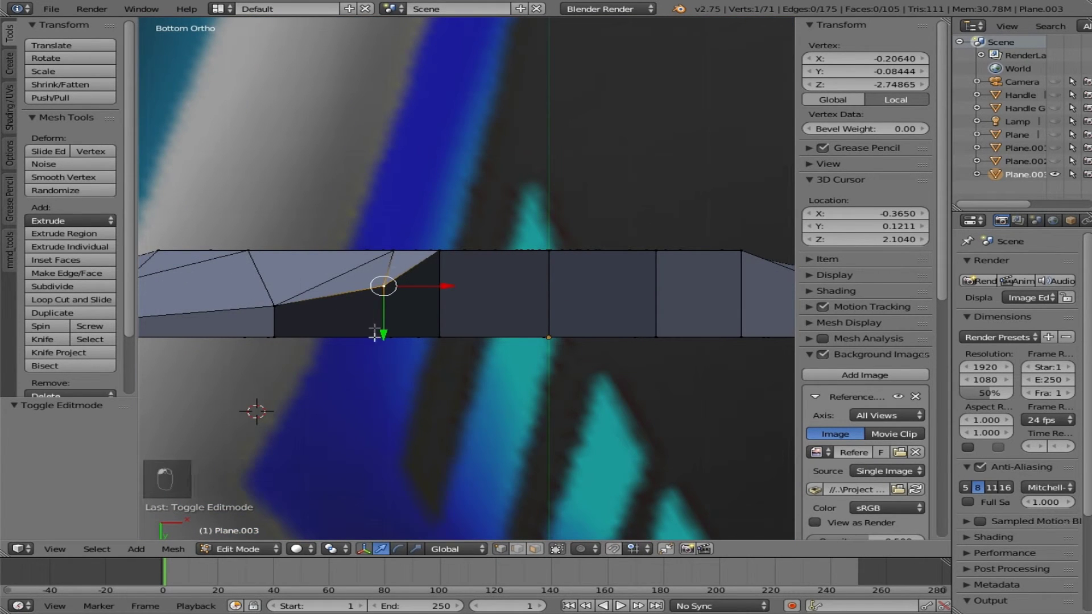
pyautogui.moveTo(381, 330); pyautogui.dragTo(400, 318)
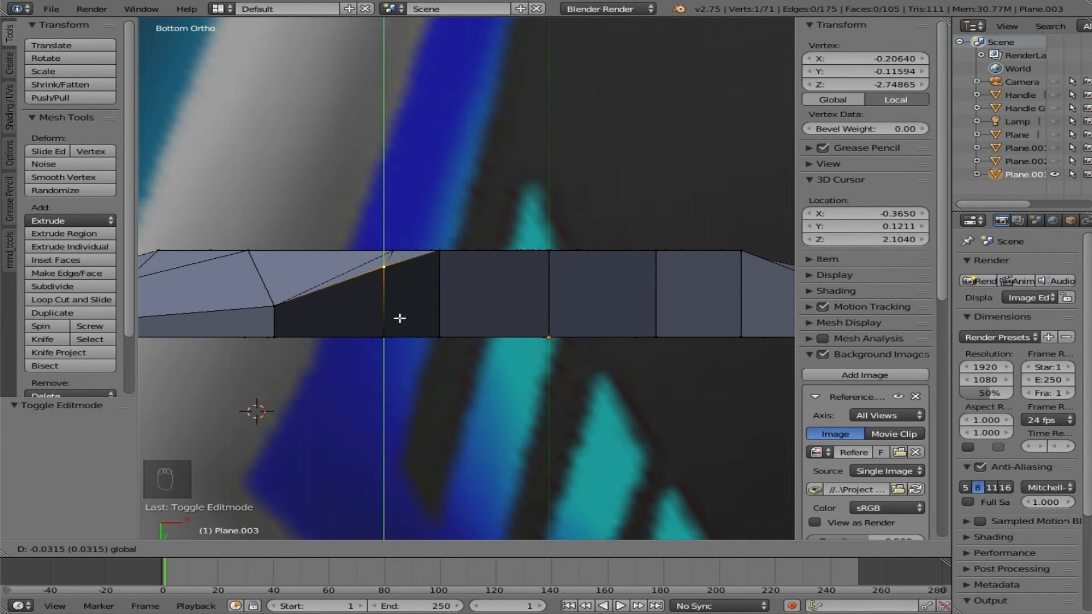
pyautogui.moveTo(400, 318); pyautogui.dragTo(400, 319)
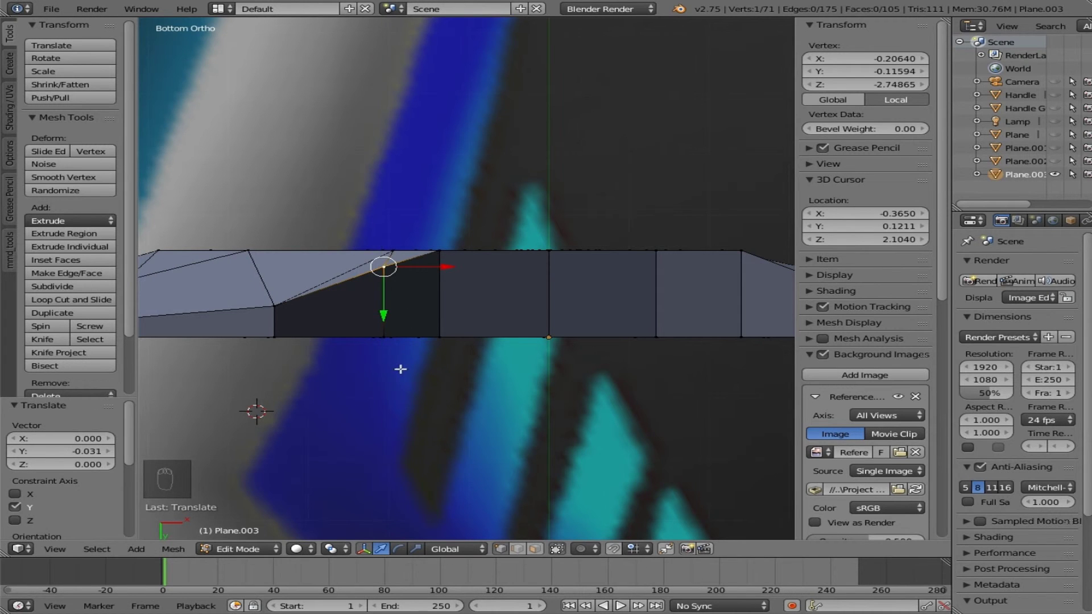
pyautogui.press('a')
# Step: Move the front vertex at the right end of the base arch along Y to straighten that side's slope
pyautogui.keyDown('ctrl'); pyautogui.scroll(-10, 400, 370); pyautogui.keyUp('ctrl')
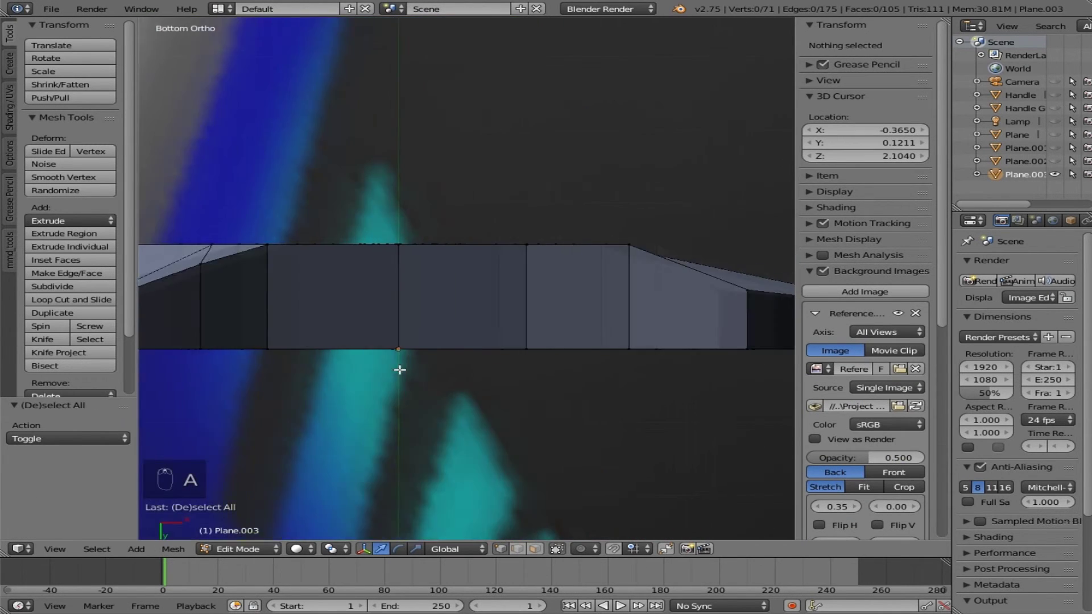
pyautogui.rightClick(470, 291)
pyautogui.moveTo(470, 338); pyautogui.dragTo(484, 326)
pyautogui.press('a')
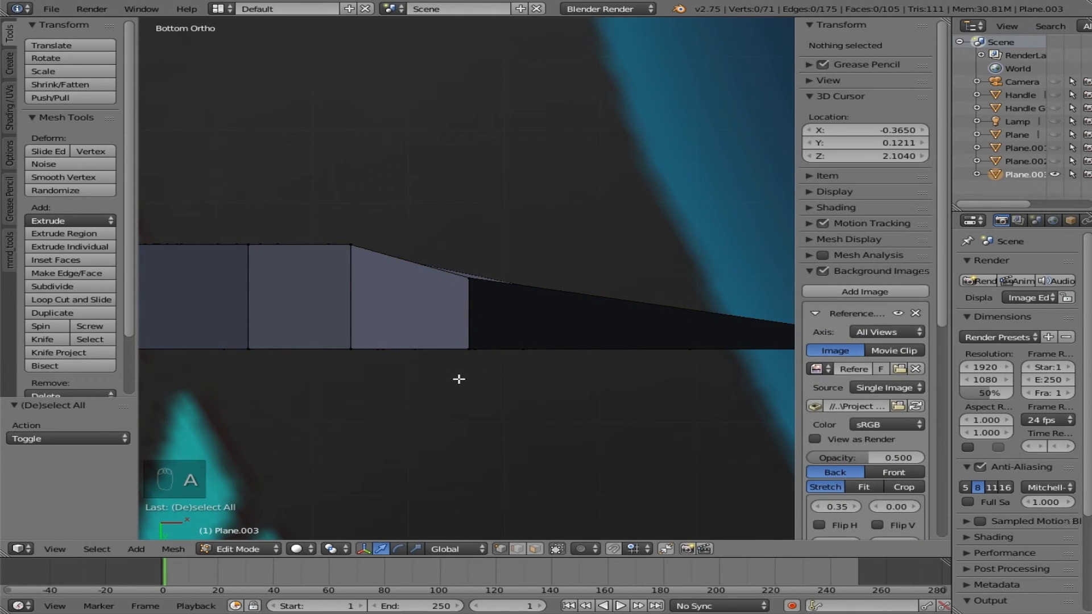
# Step: Leave mesh editing, deselect everything and examine the adjusted blade base in front and angled views
pyautogui.press('KP_1')
pyautogui.scroll(-5, 459, 378)
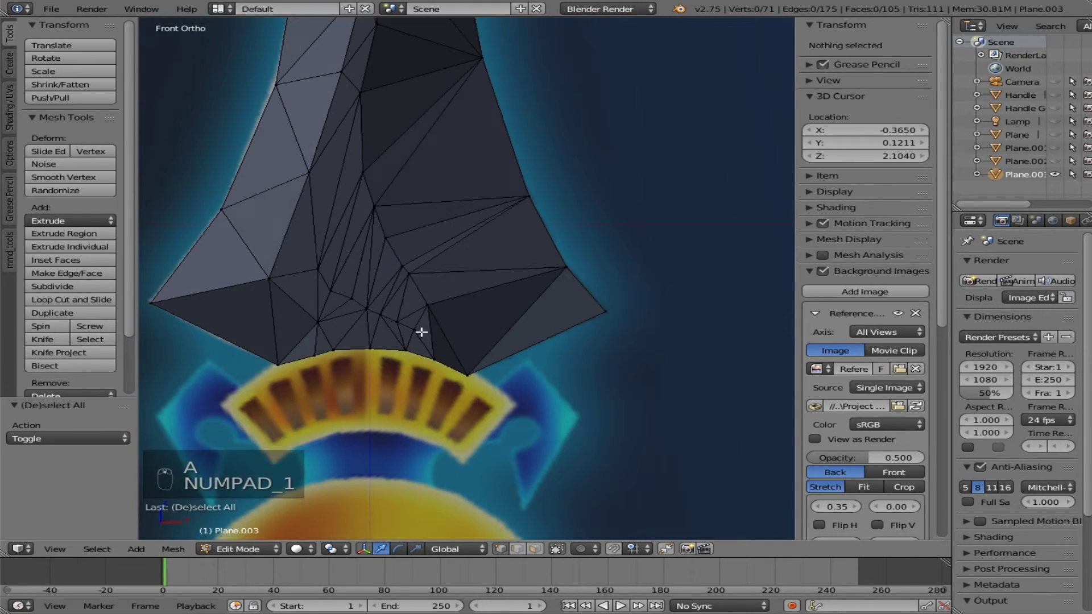
pyautogui.press('Tab')
pyautogui.press('a')
pyautogui.moveTo(385, 370); pyautogui.dragTo(445, 370, button='middle')
pyautogui.press('KP_1')
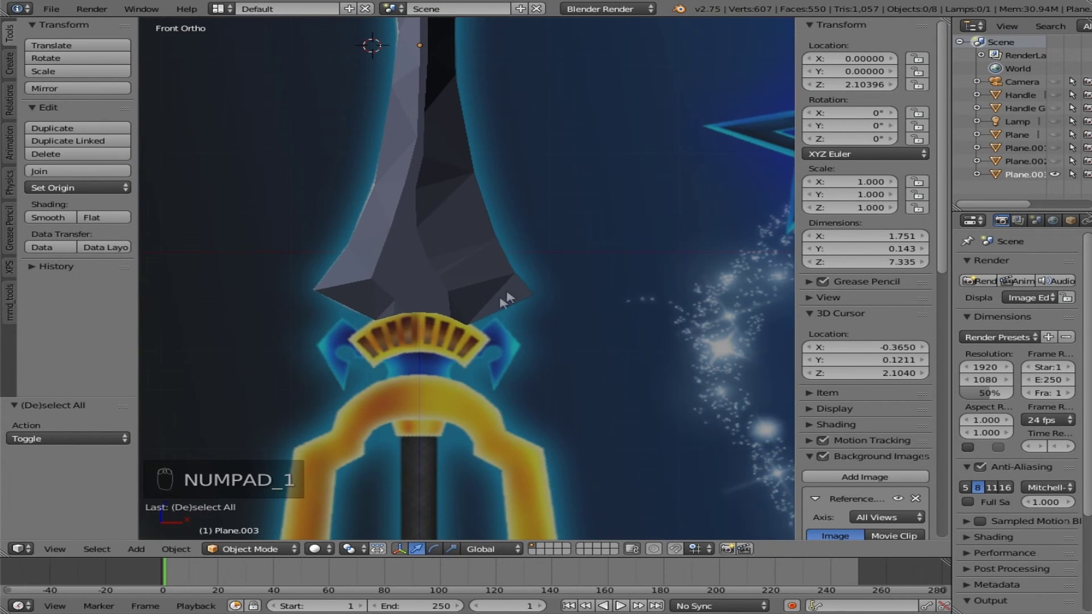
# Step: Show all the hidden objects again and examine the whole keyblade against the reference, up to the crown-shaped teeth
pyautogui.click(1055, 149)
pyautogui.moveTo(1055, 161); pyautogui.dragTo(1056, 82)
pyautogui.scroll(-3, 439, 325)
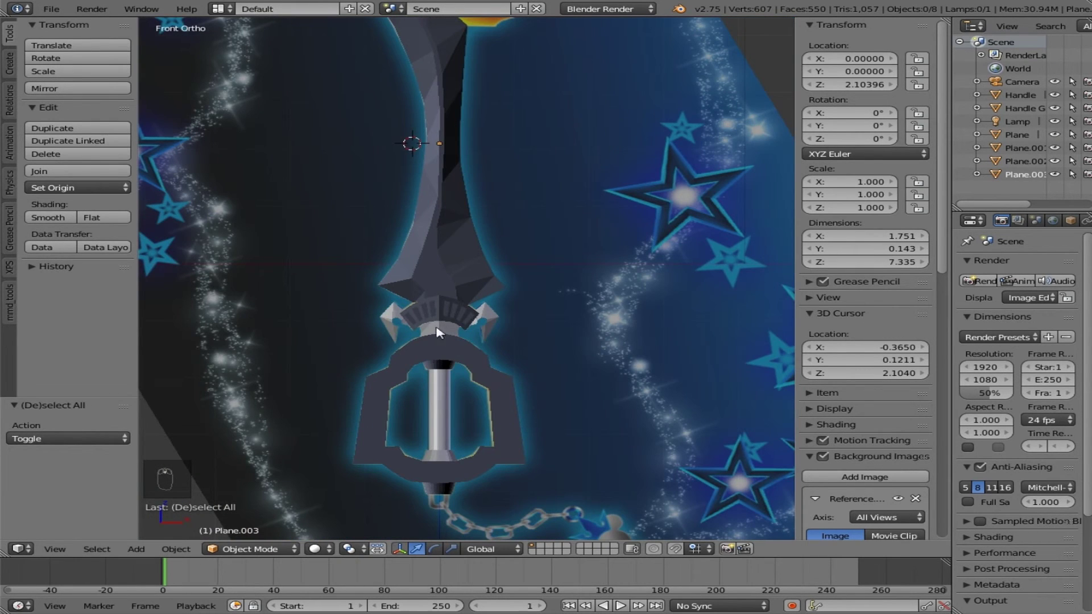
pyautogui.moveTo(445, 351); pyautogui.dragTo(482, 371, button='middle')
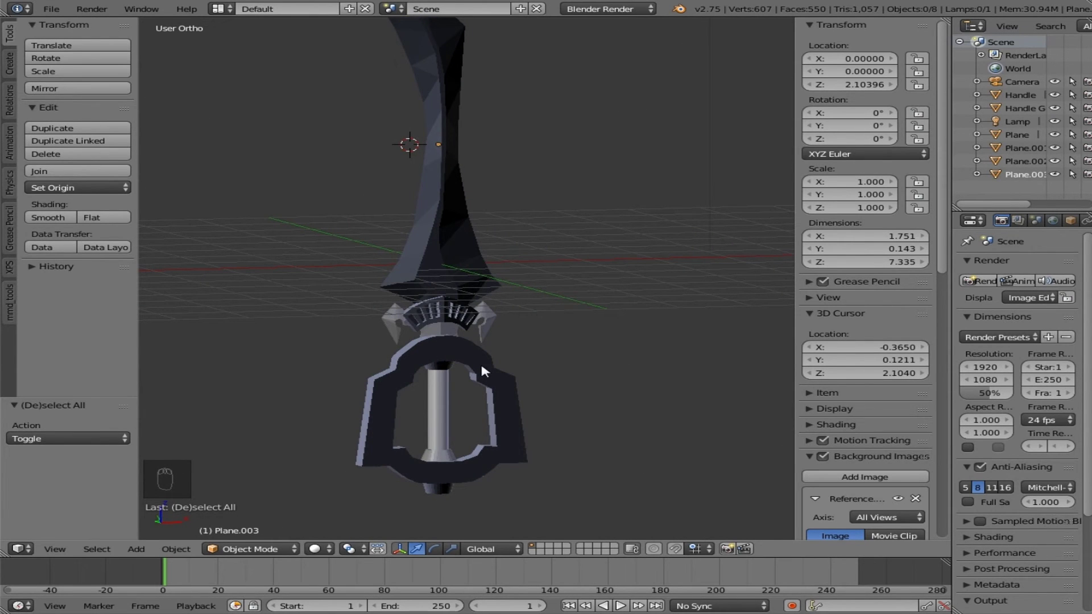
pyautogui.press('KP_1')
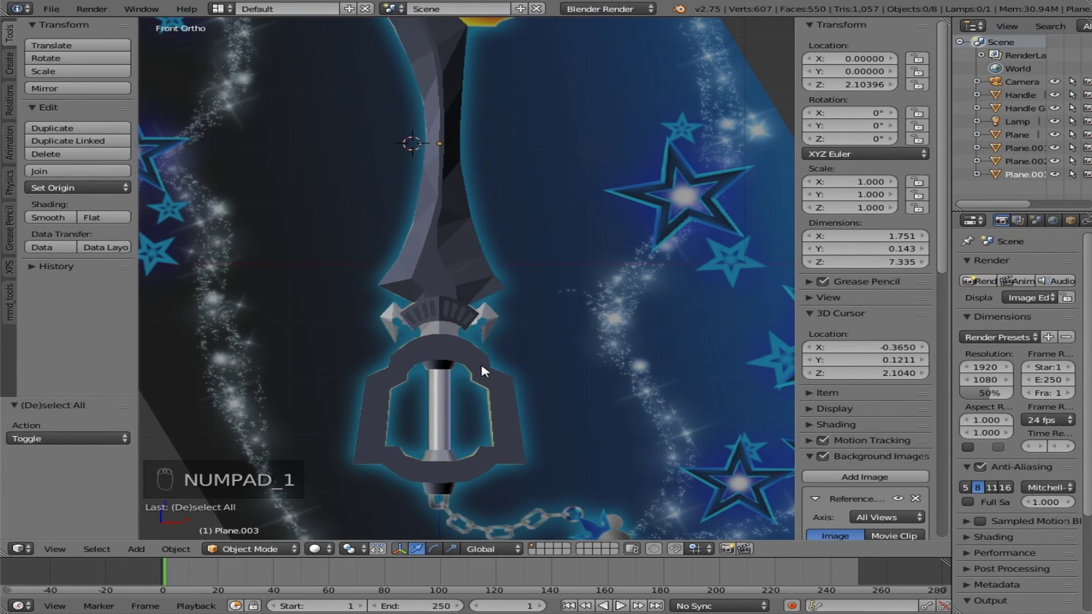
pyautogui.scroll(2, 477, 341)
pyautogui.scroll(-1, 477, 343)
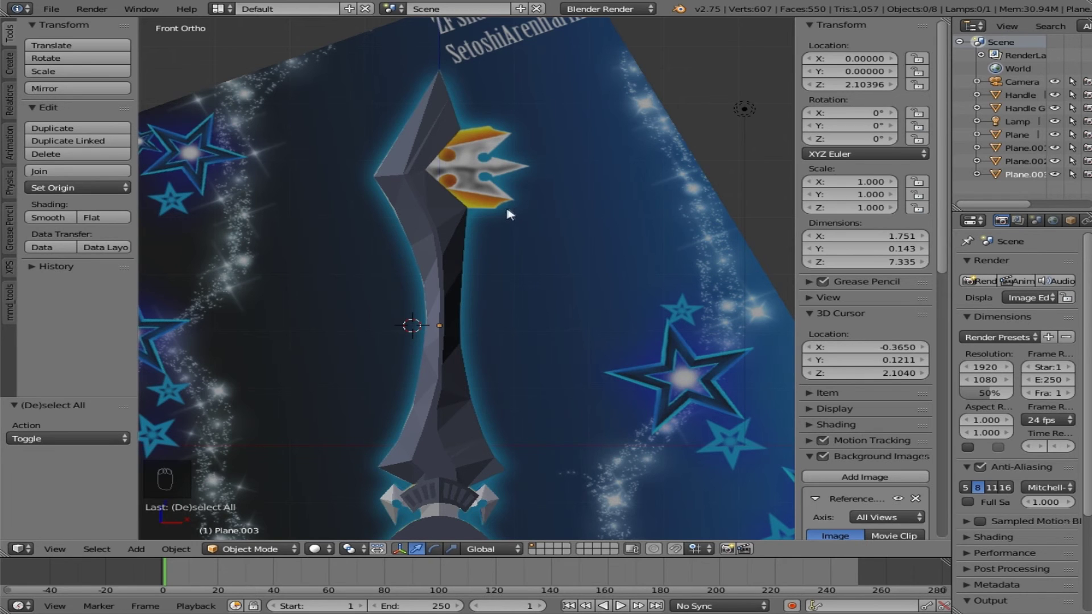
pyautogui.scroll(-3, 470, 131)
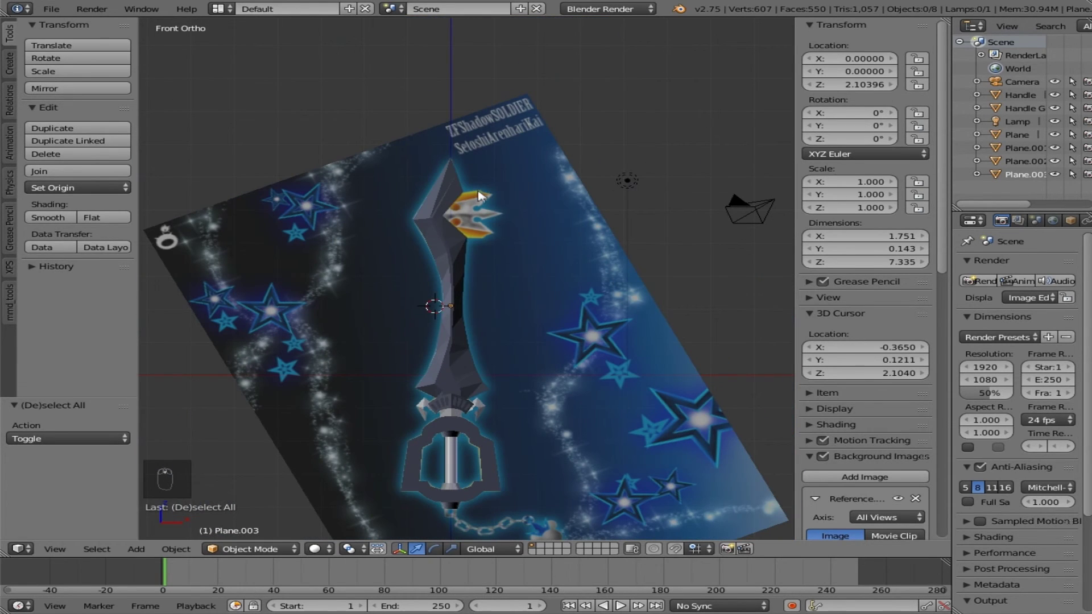
pyautogui.scroll(4, 475, 200)
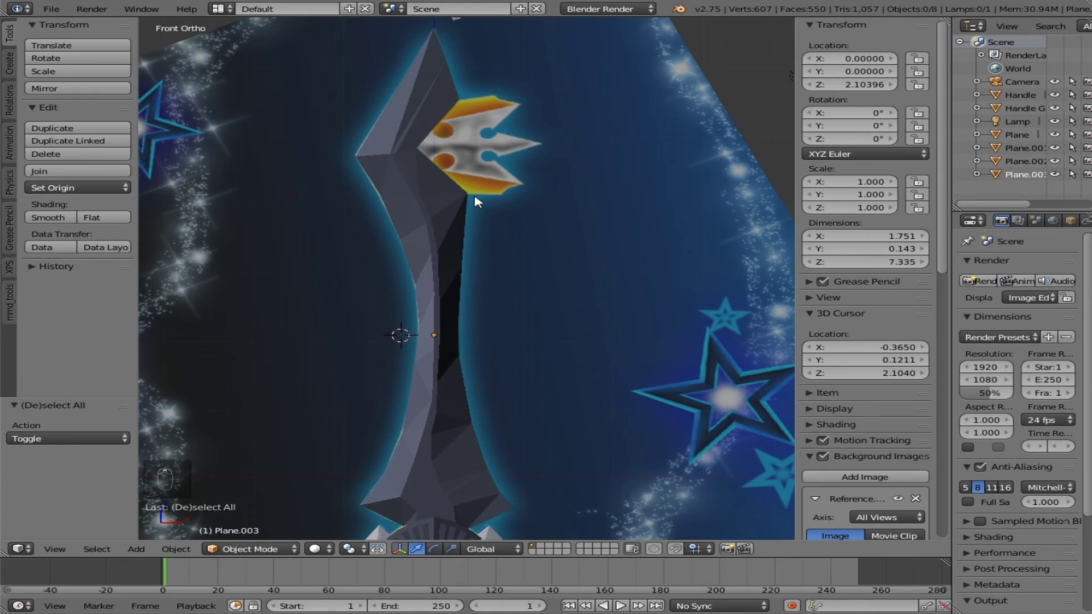